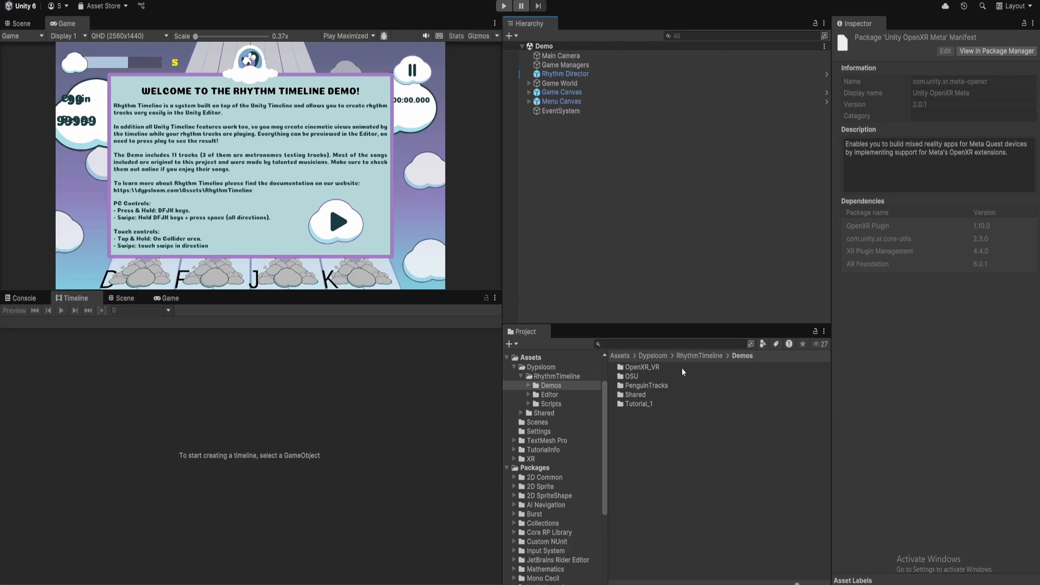
Open the OpenXR_VR demo folder and select the OpenXR_VR package asset inside it.
double_click(665, 366)
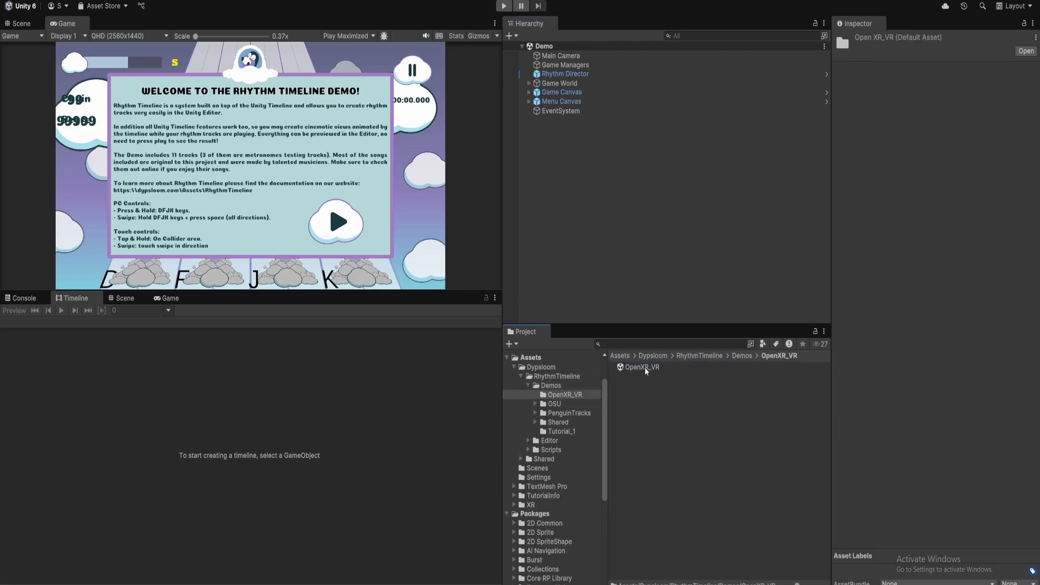
click(645, 367)
click(638, 384)
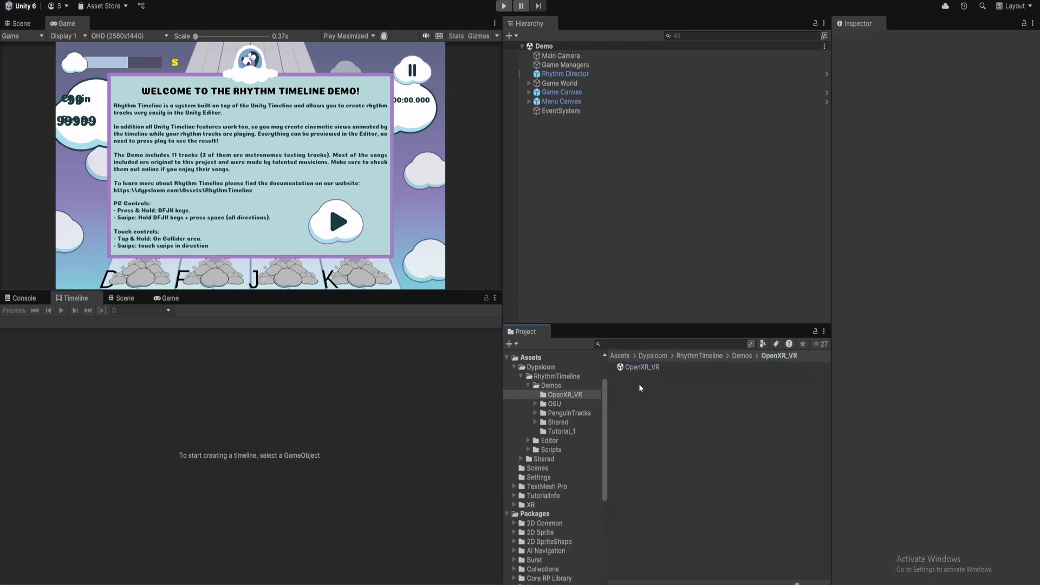
click(647, 369)
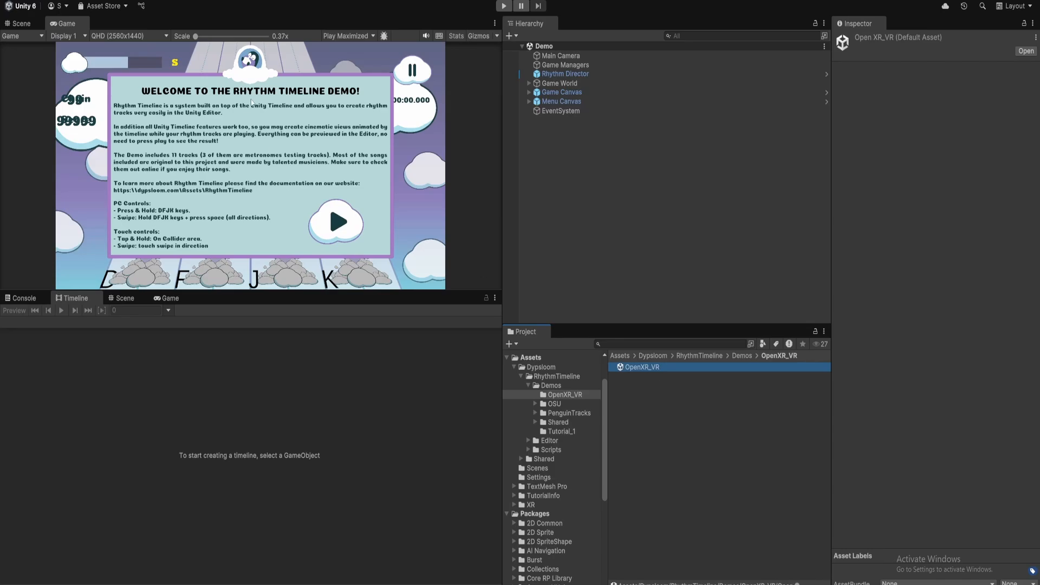
Open the Package Manager and search the Unity Registry for meta.
click(202, 0)
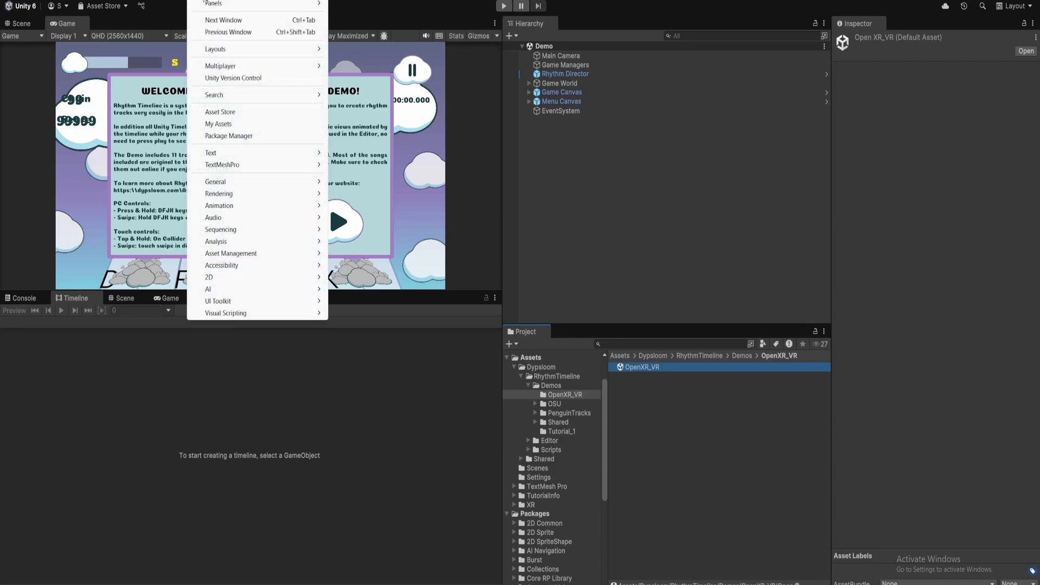
click(262, 136)
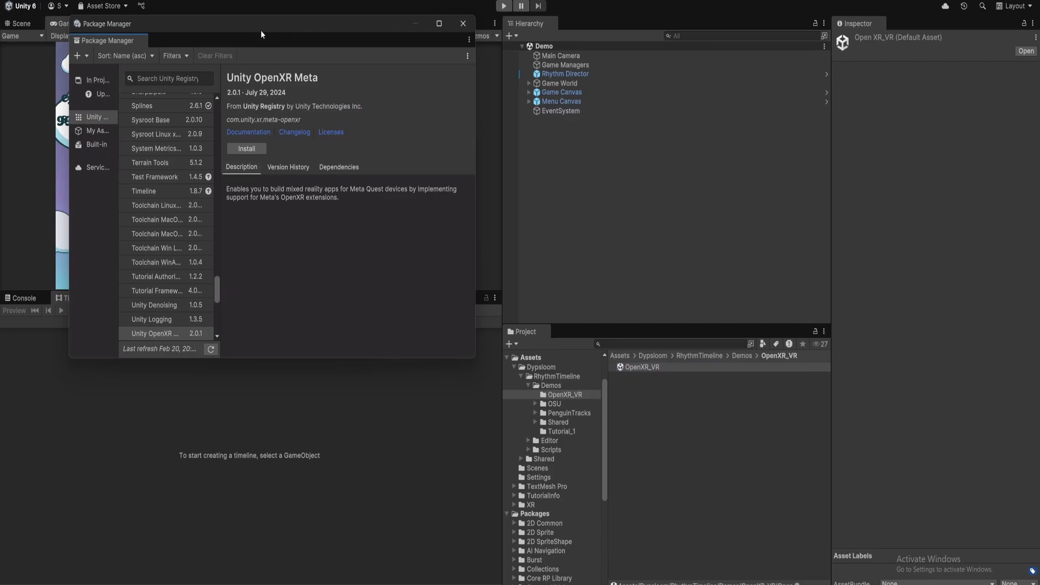
drag(261, 34, 456, 138)
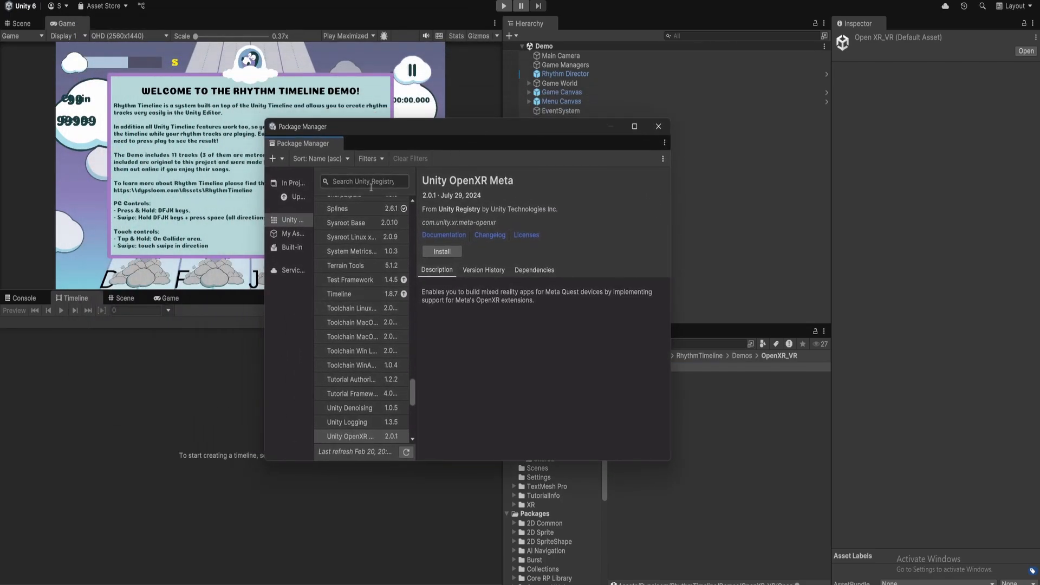
click(370, 181)
text(meta)
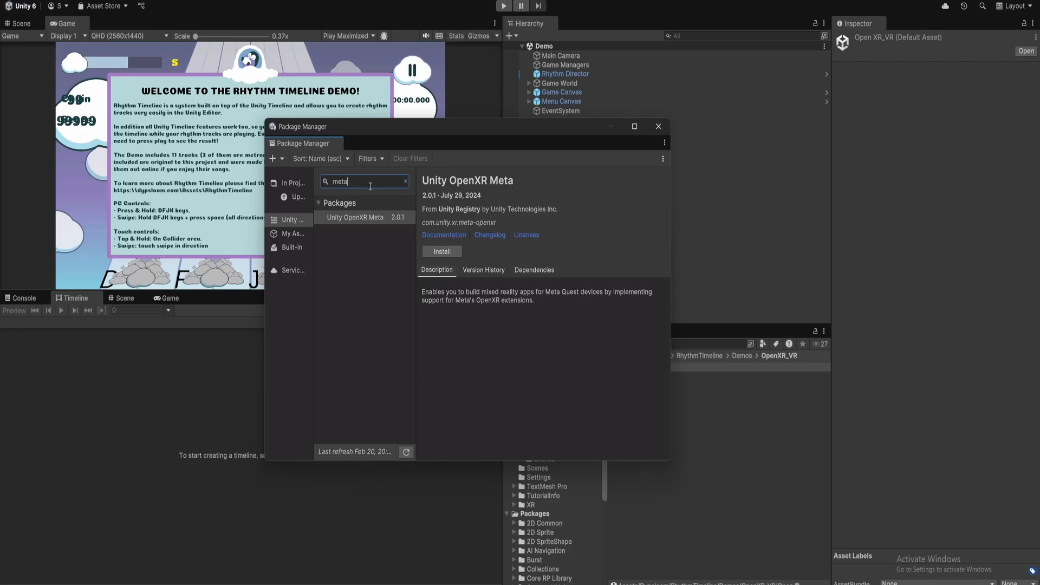
Install the Unity OpenXR Meta package.
drag(446, 130, 445, 123)
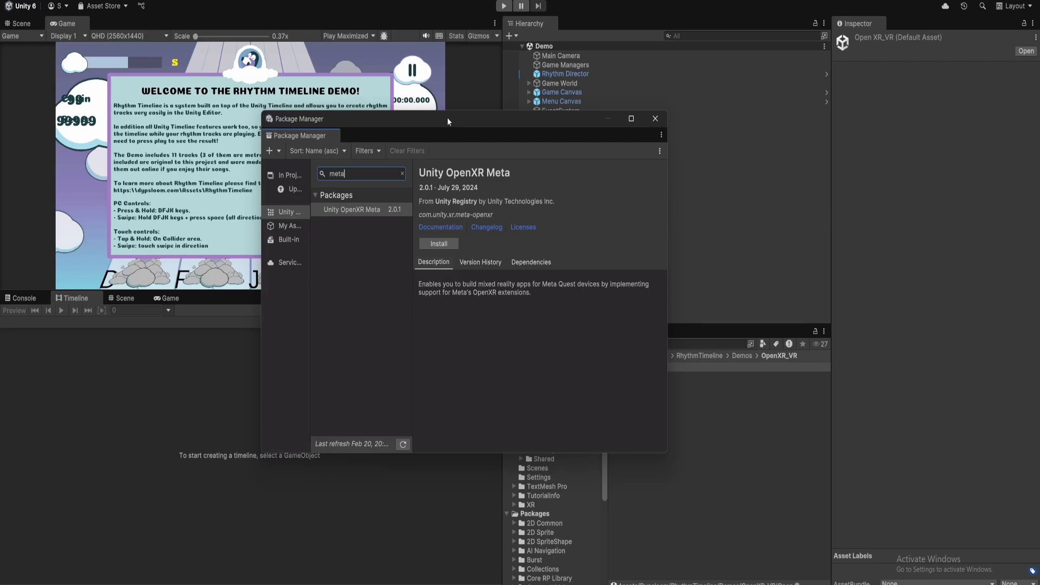
drag(447, 117, 463, 113)
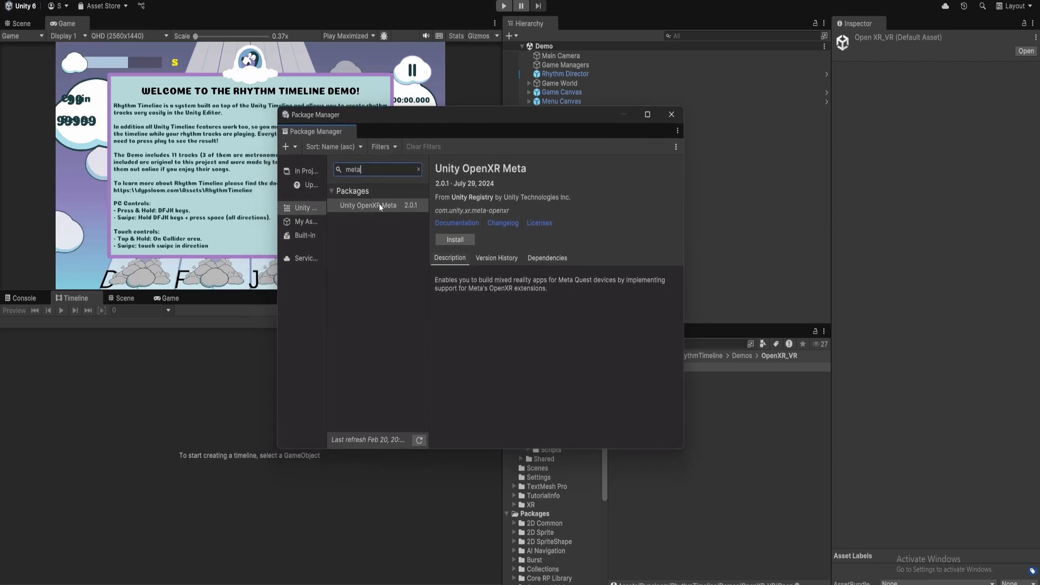
click(404, 235)
drag(533, 116, 532, 101)
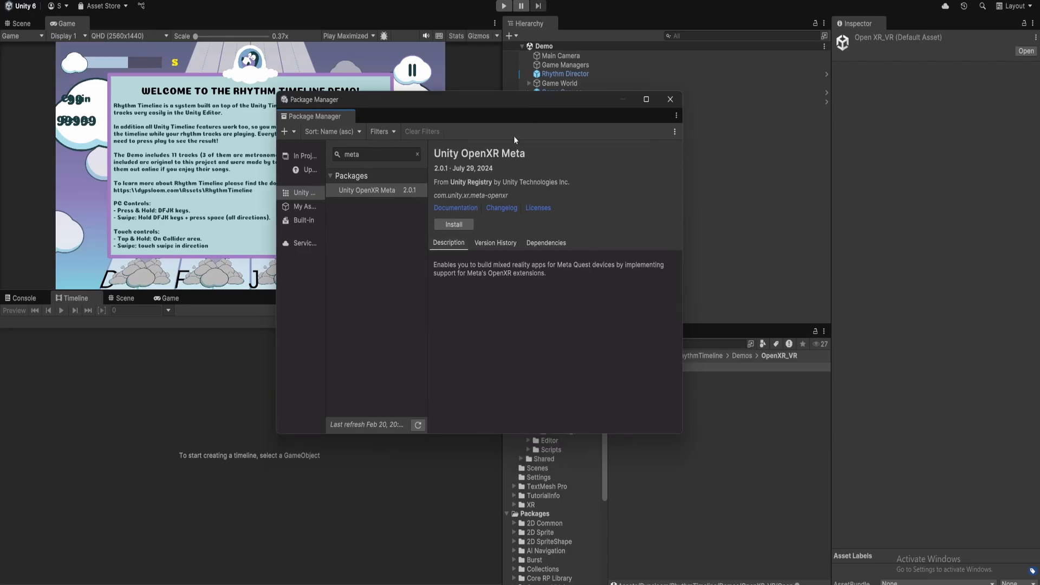
click(456, 225)
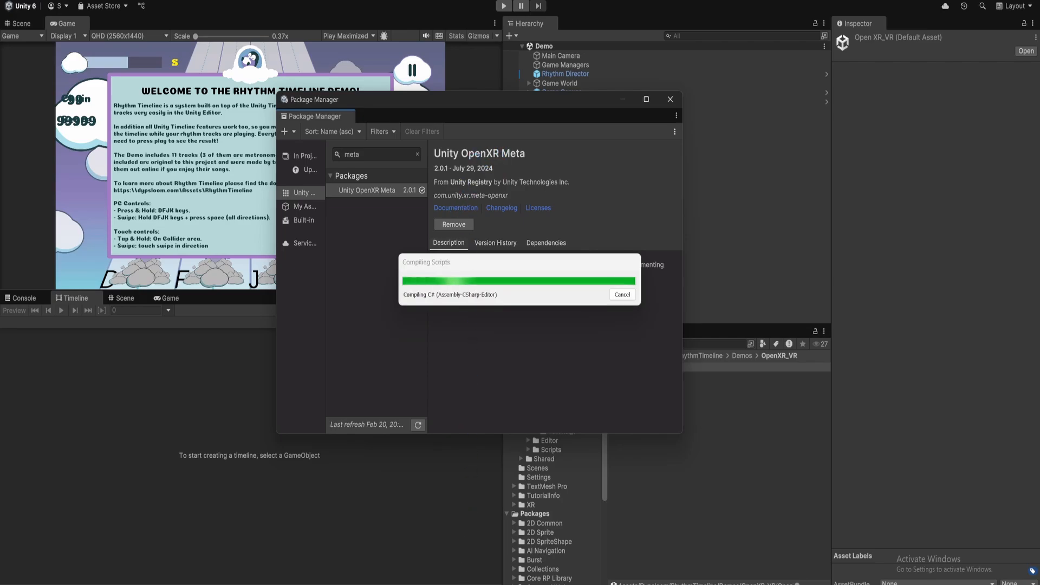
Read the Unity OpenXR Meta documentation and the Meta Horizon OS Unity development overview page in the browser.
mouse_move(454, 584)
click(454, 550)
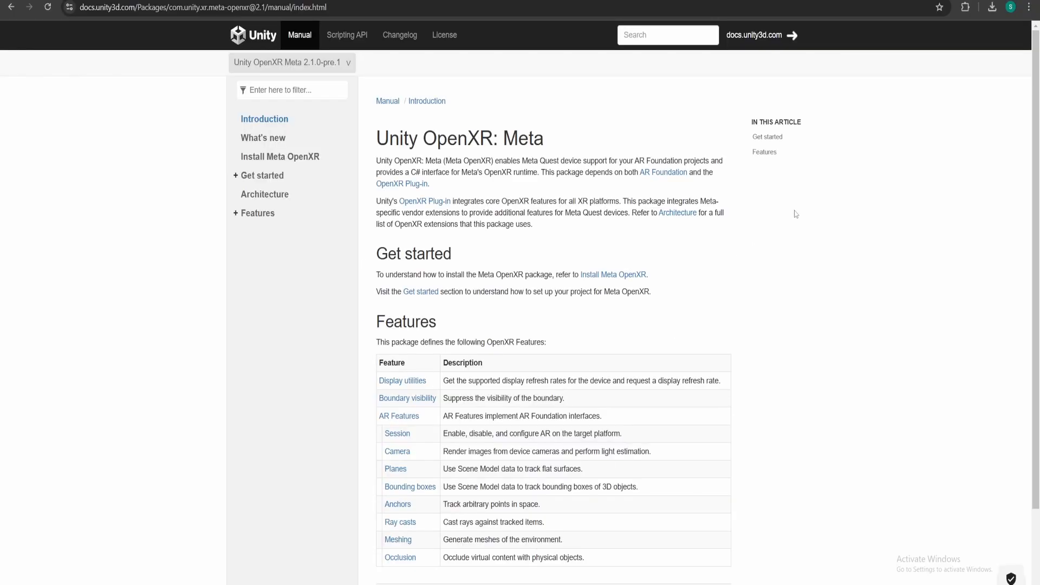
scroll(486, 141, down, 1)
scroll(485, 147, down, 1)
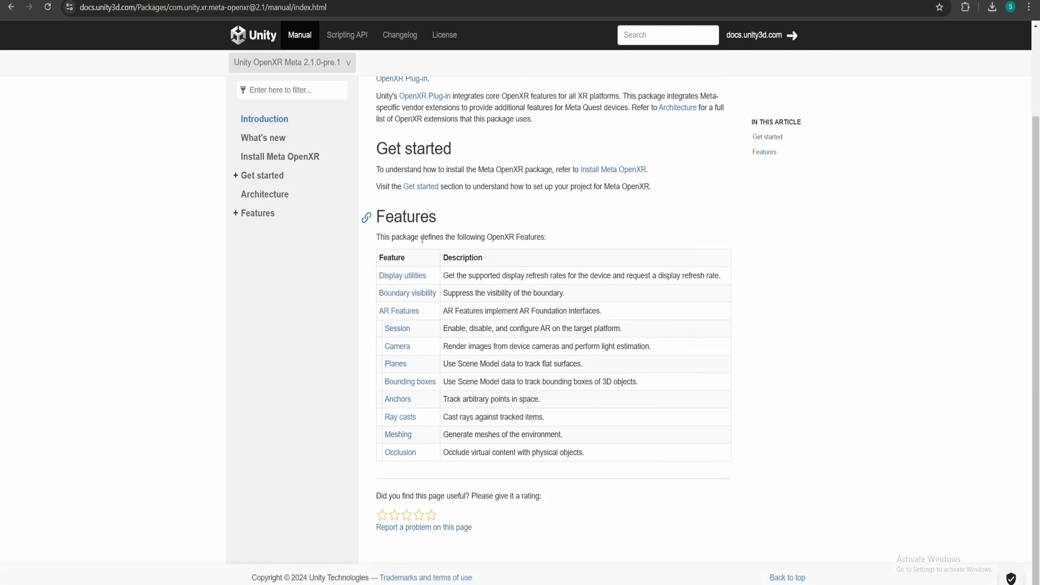
scroll(443, 347, up, 2)
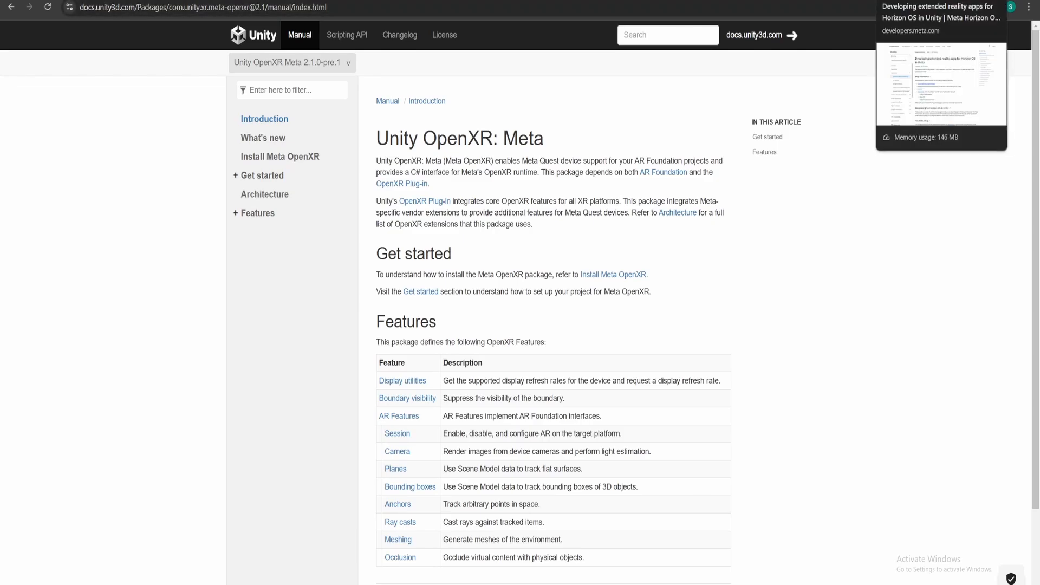
click(942, 1)
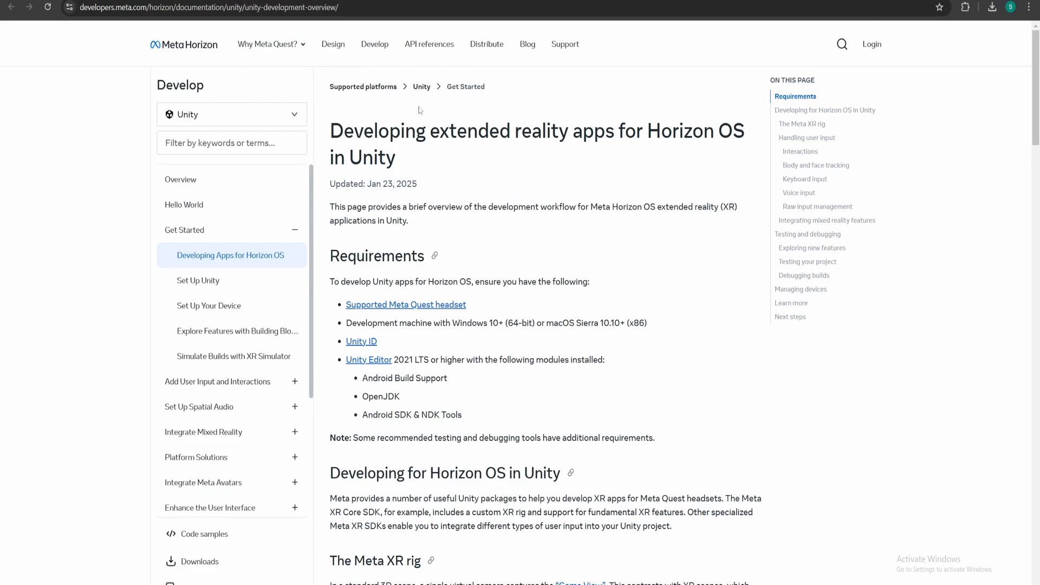
drag(346, 131, 722, 136)
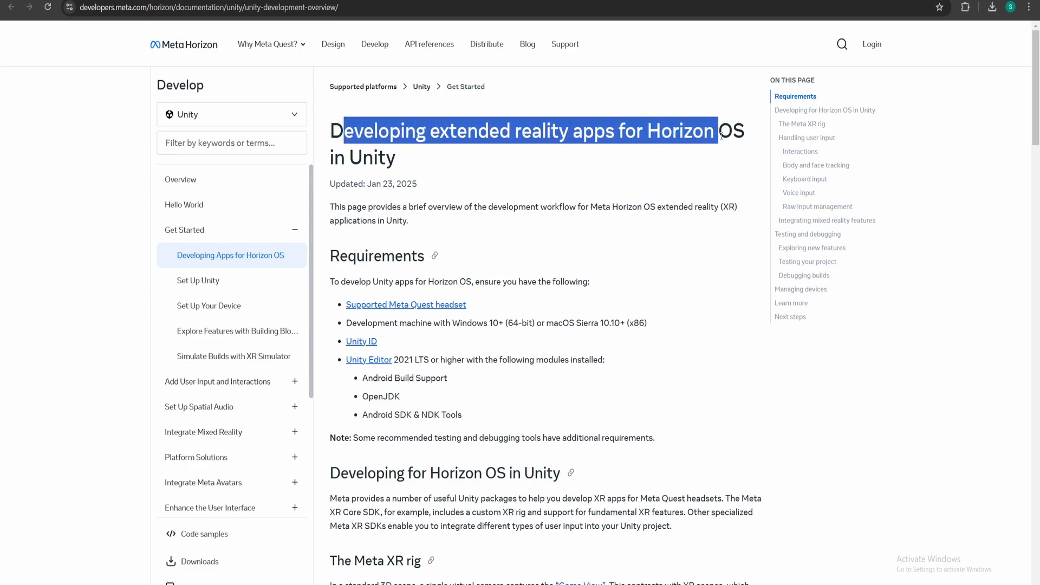
click(462, 146)
scroll(473, 163, down, 1)
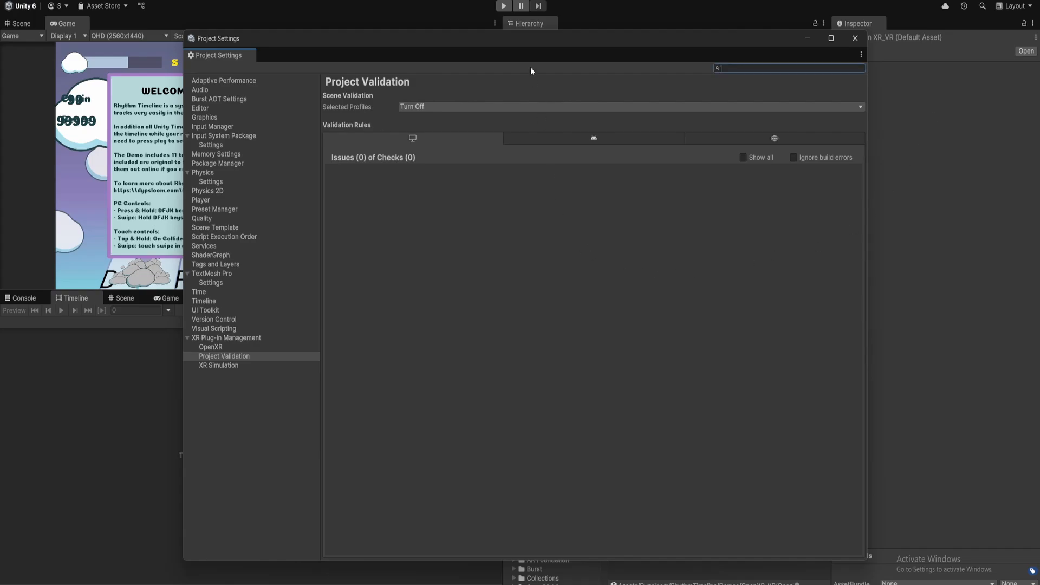
Open the OpenXR page under XR Plug-in Management in Project Settings.
drag(505, 52, 466, 47)
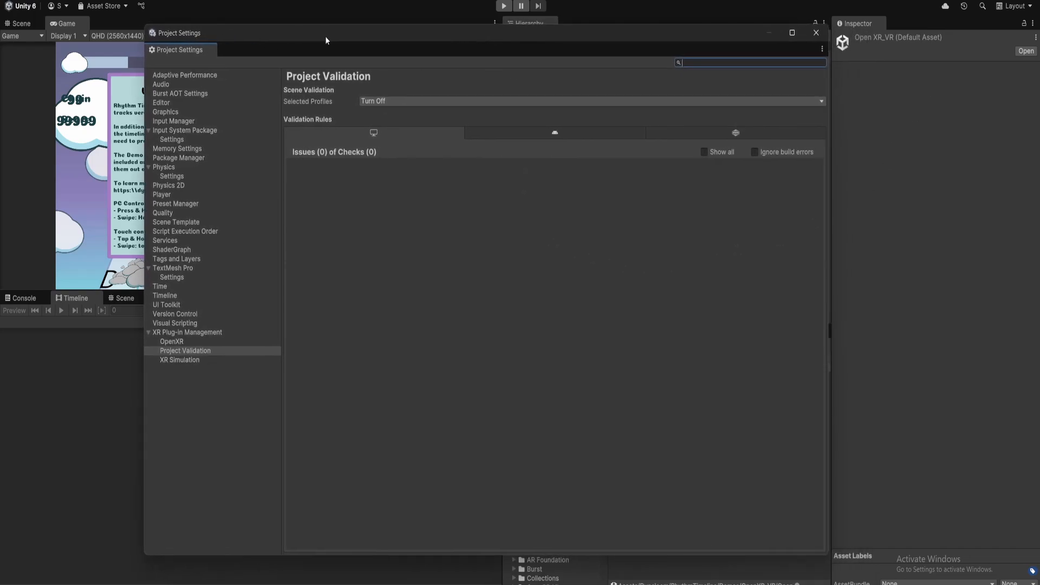
click(222, 343)
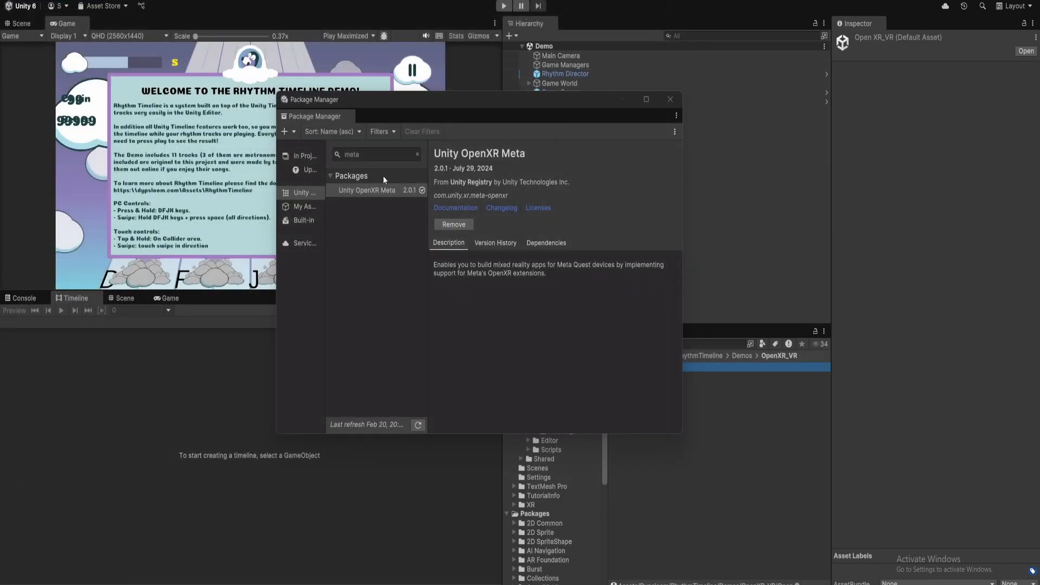
Search the Package Manager for toolk and install the XR Interaction Toolkit package.
click(375, 154)
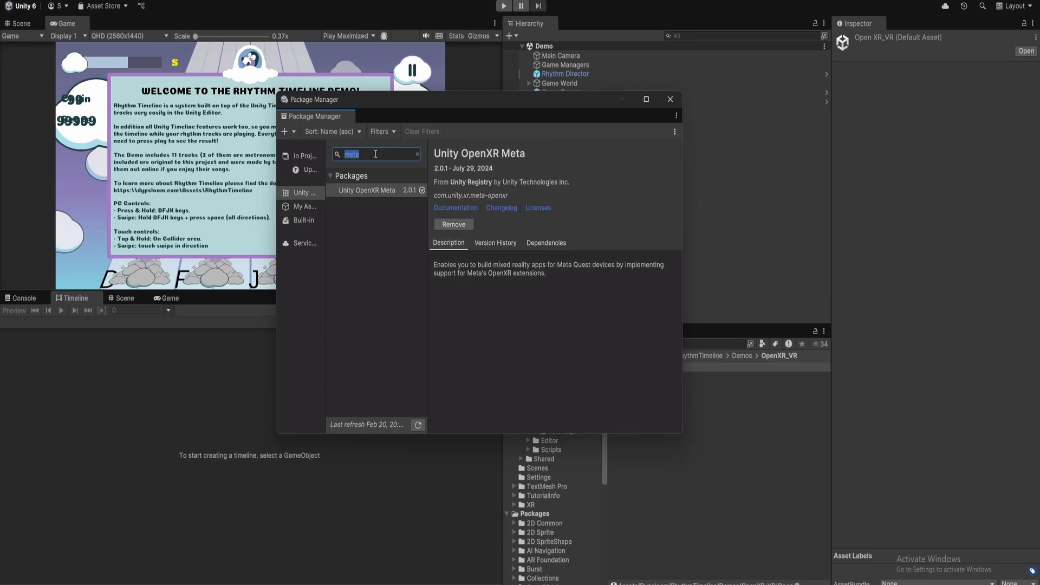
text(xr tool)
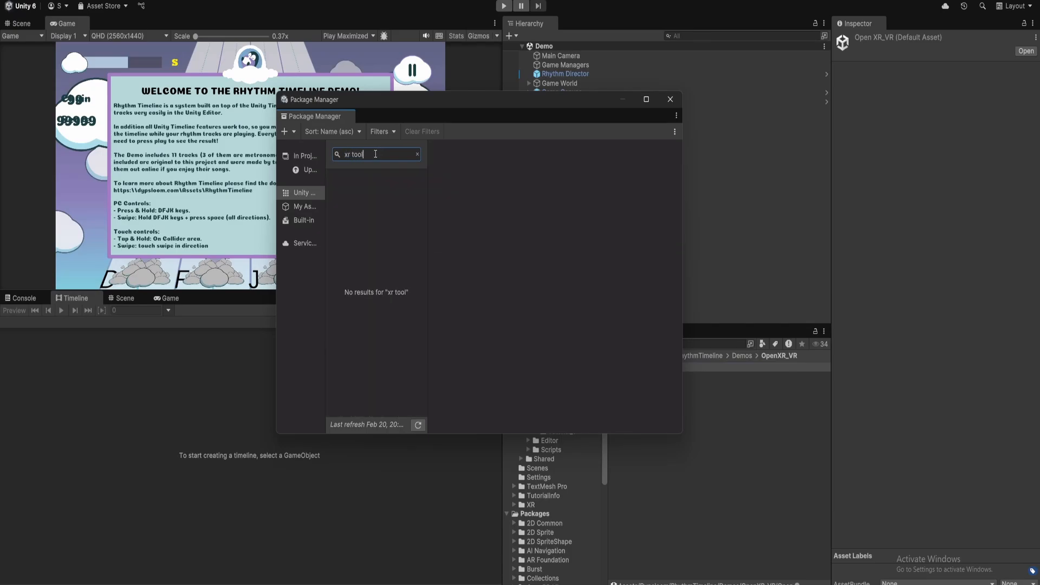
key(BackSpace)
key(BackSpace)
key(BackSpace)
key(BackSpace)
key(BackSpace)
key(BackSpace)
key(BackSpace)
text(to)
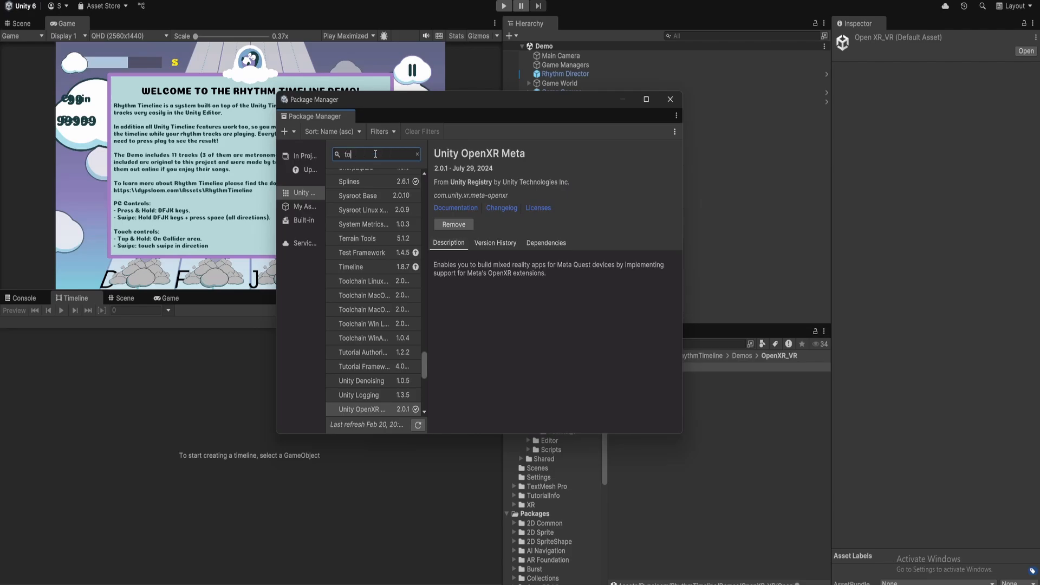
text(olk)
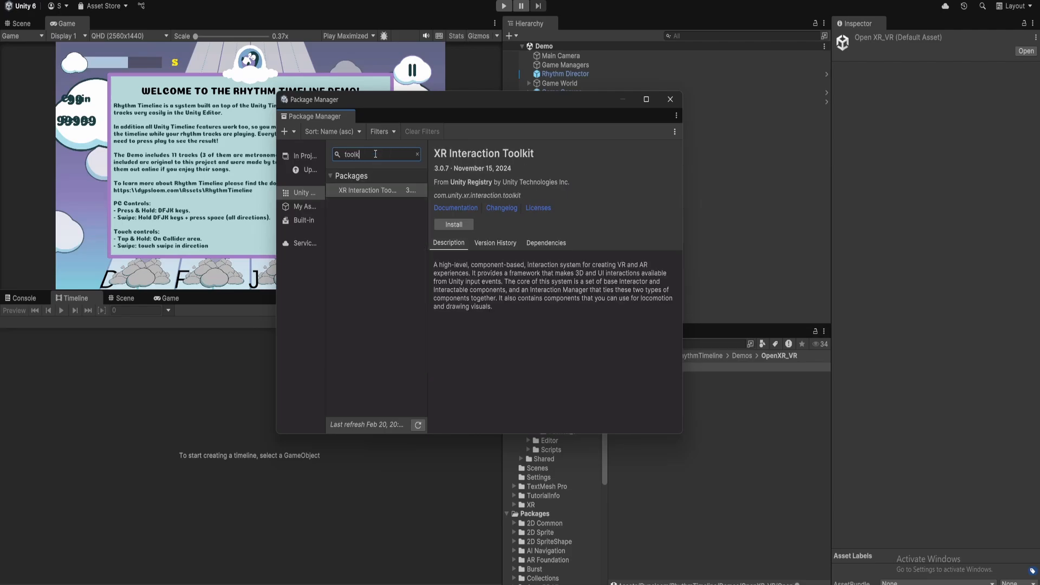
click(363, 192)
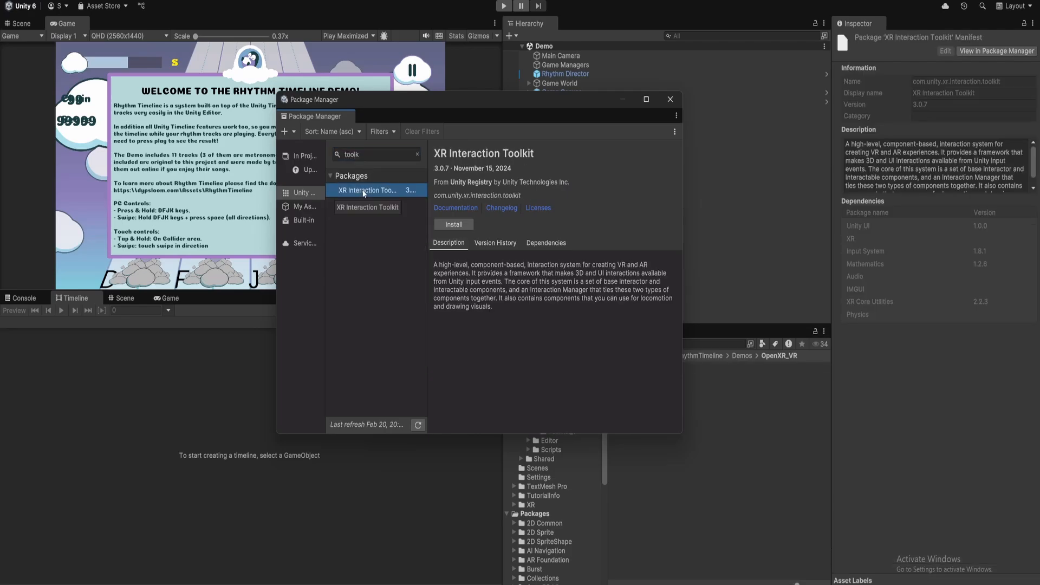
click(453, 225)
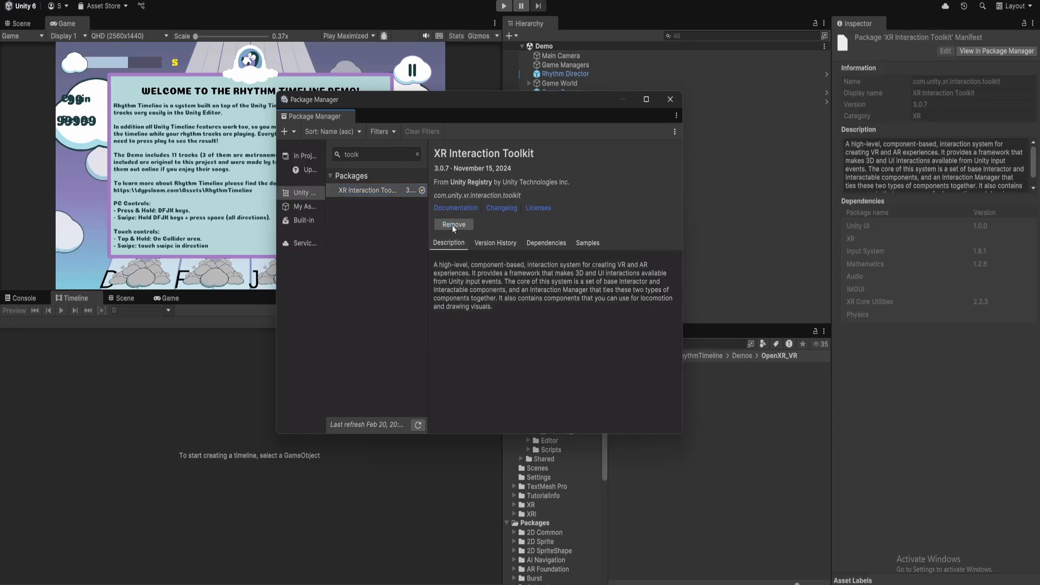
Close the Package Manager and clear the Console.
click(370, 266)
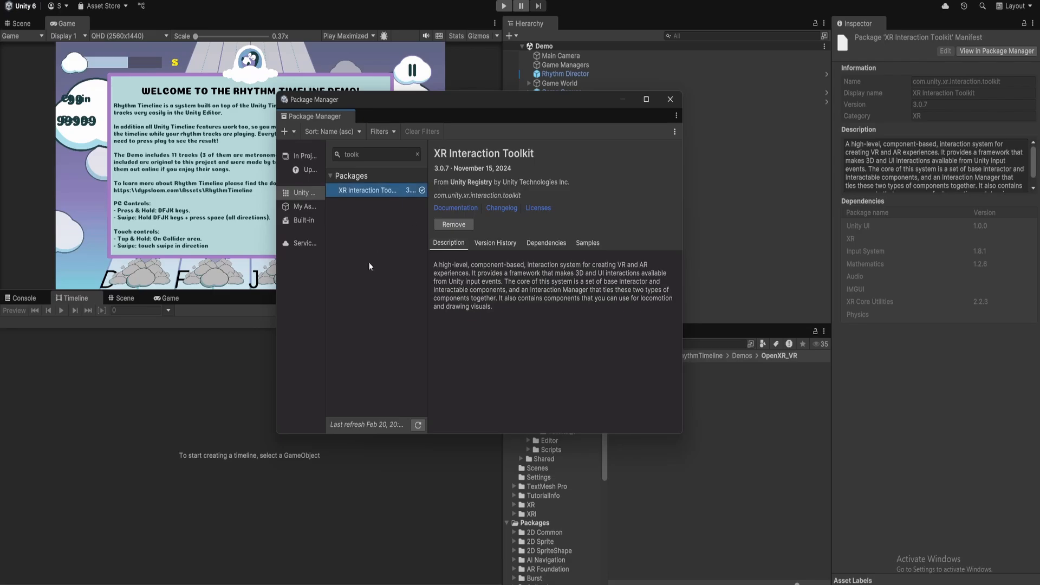
drag(547, 100, 505, 118)
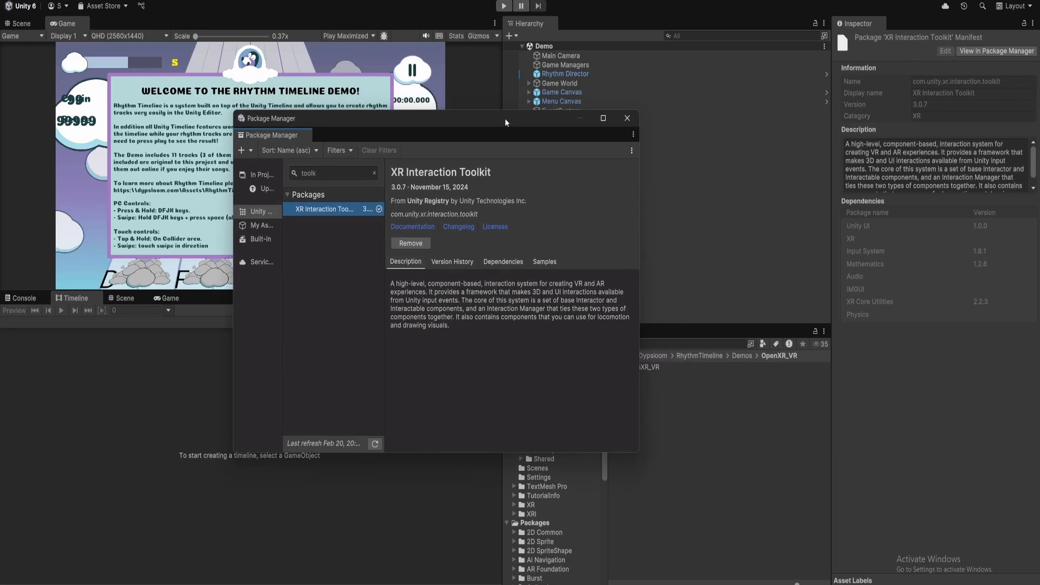
click(627, 119)
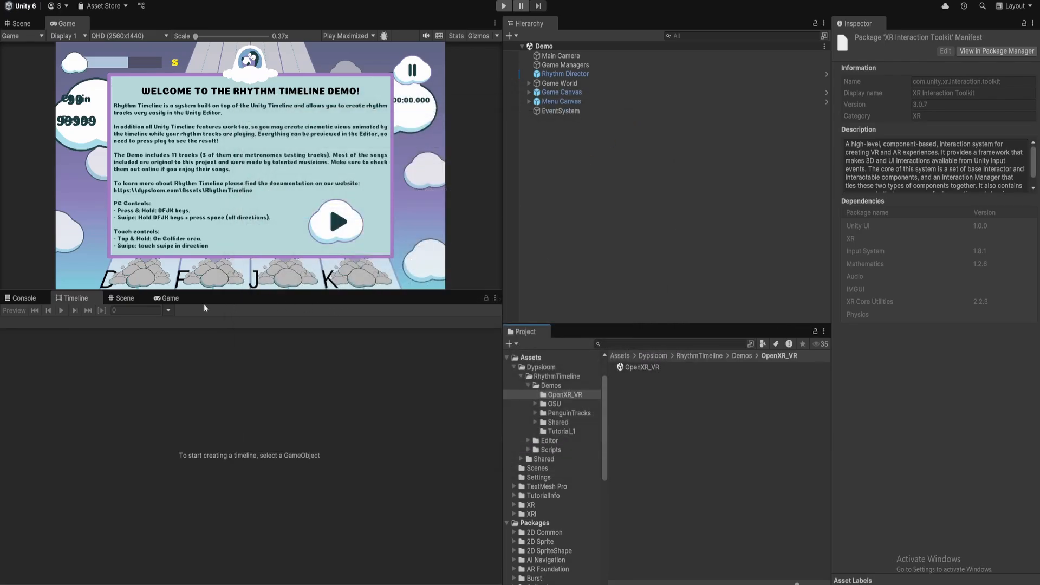
click(24, 298)
click(9, 310)
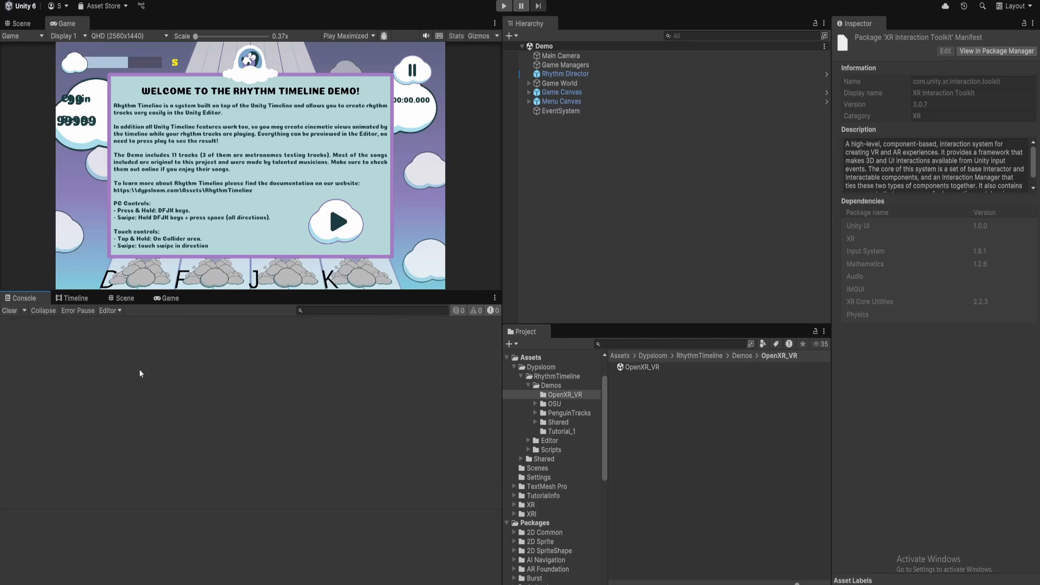
Import the OpenXR_VR unity package with all of its assets.
double_click(647, 368)
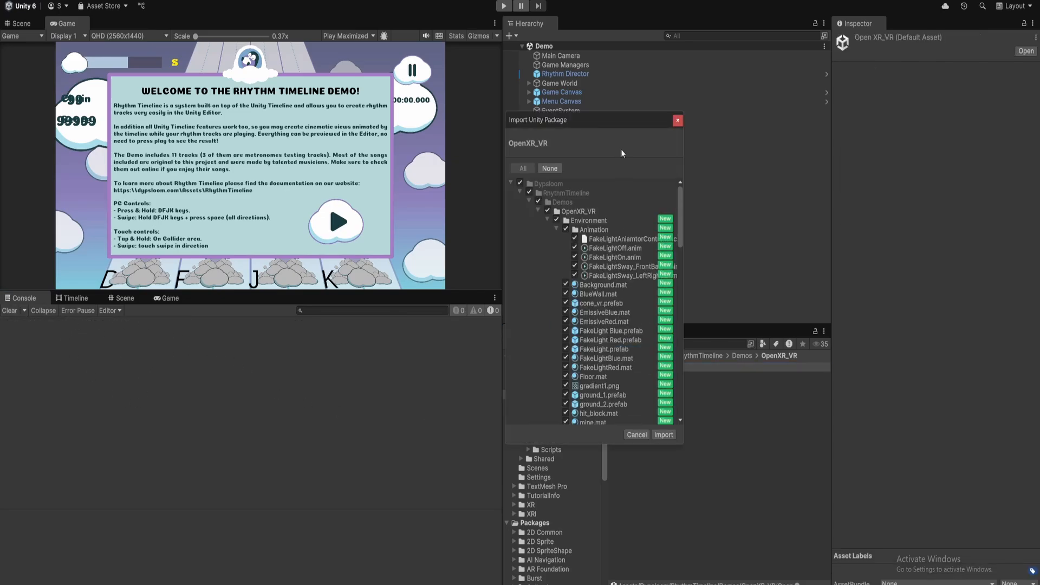
drag(618, 121, 486, 90)
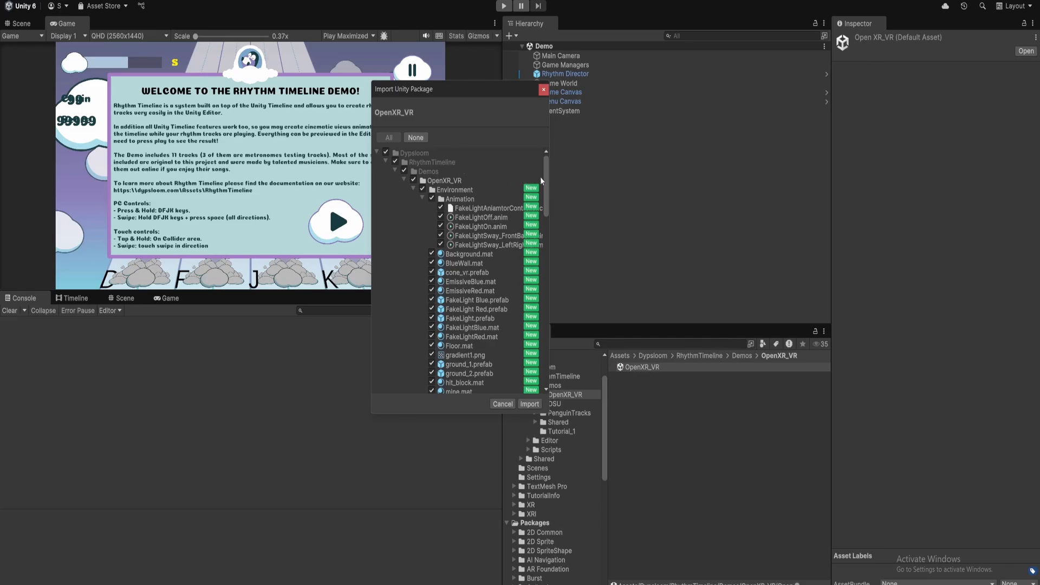
click(526, 407)
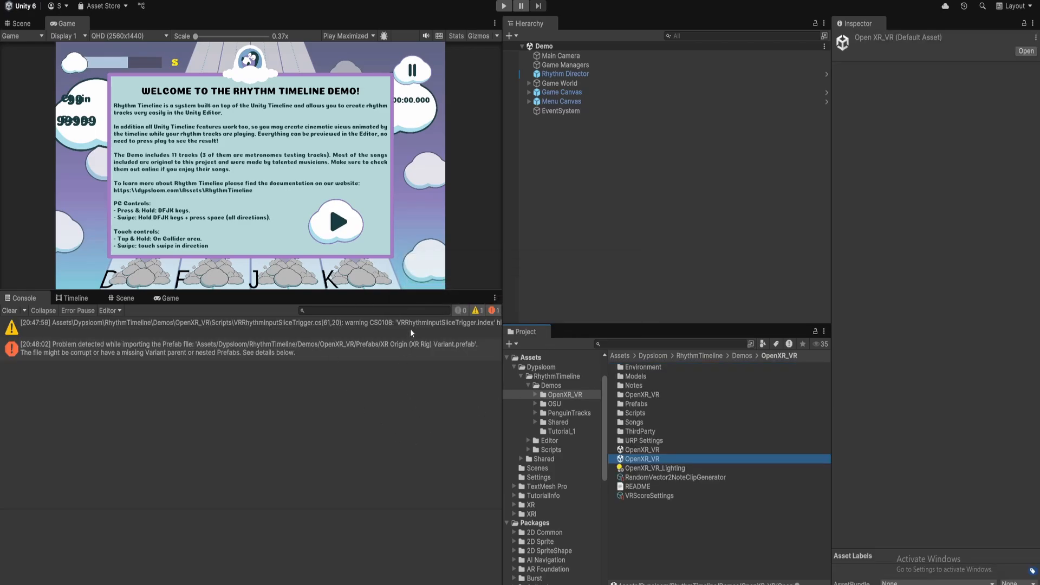
Inspect the import warning and error in the Console and open the XR Origin (XR Rig) Variant prefab.
click(371, 329)
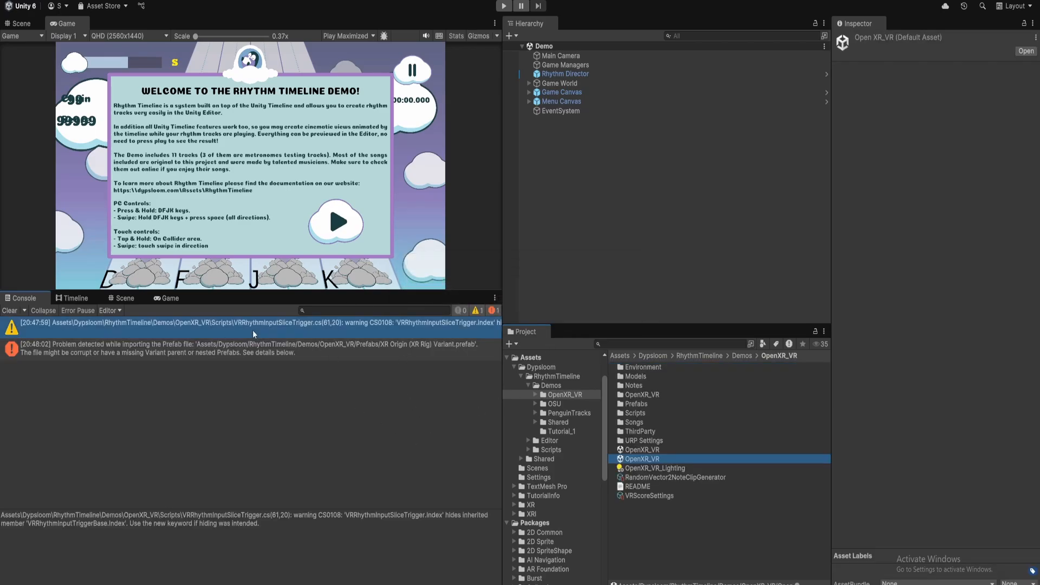
click(287, 352)
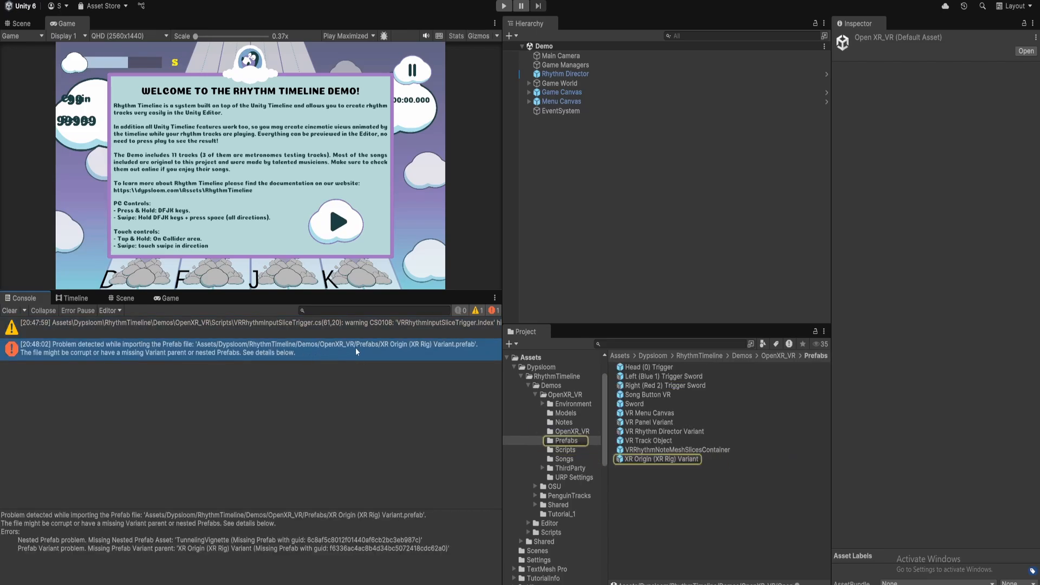
double_click(671, 458)
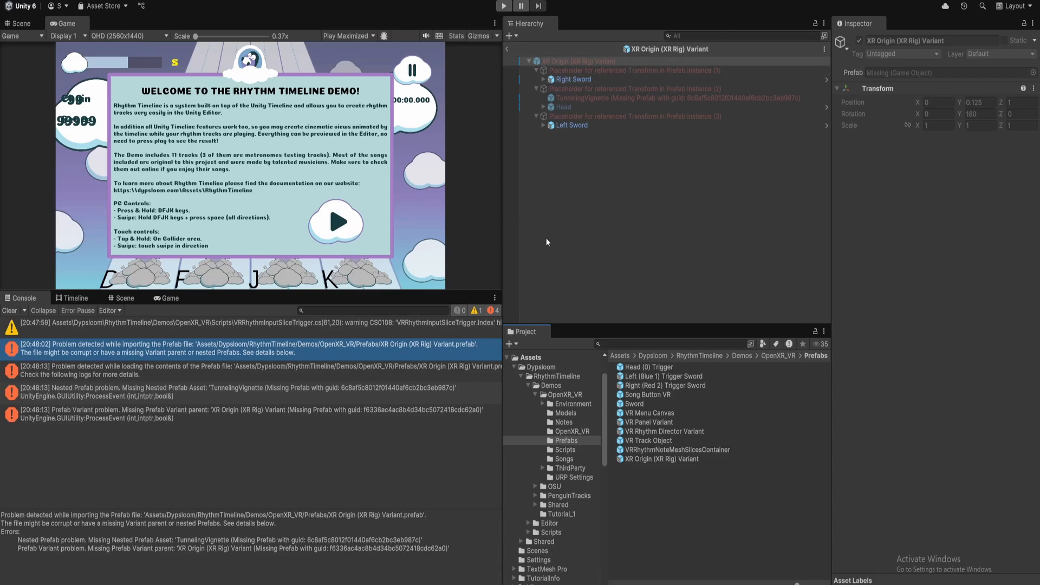
click(504, 212)
drag(503, 212, 470, 208)
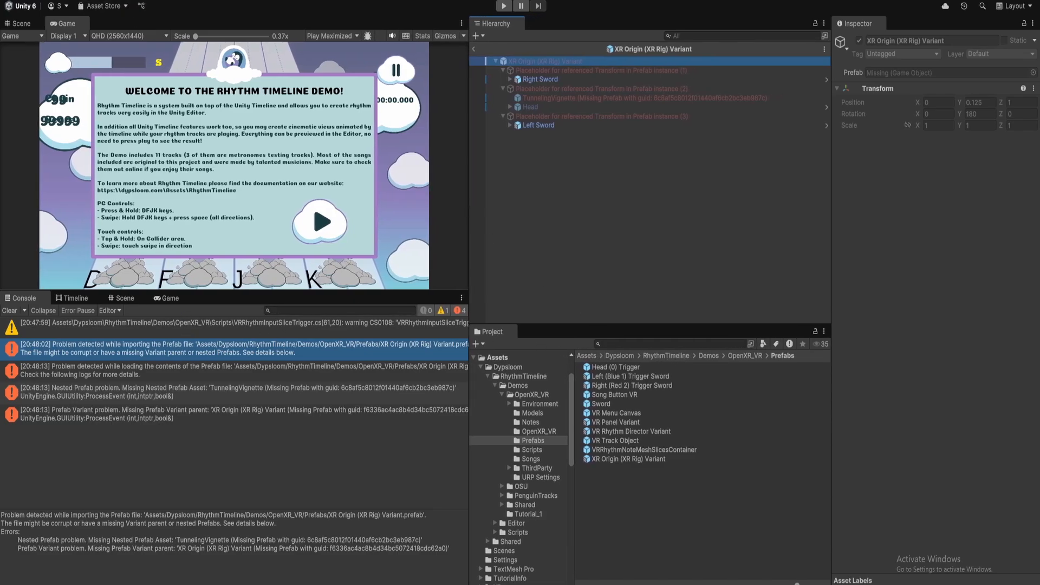
Import the Starter Assets sample of the XR Interaction Toolkit package and close the Package Manager.
click(200, 0)
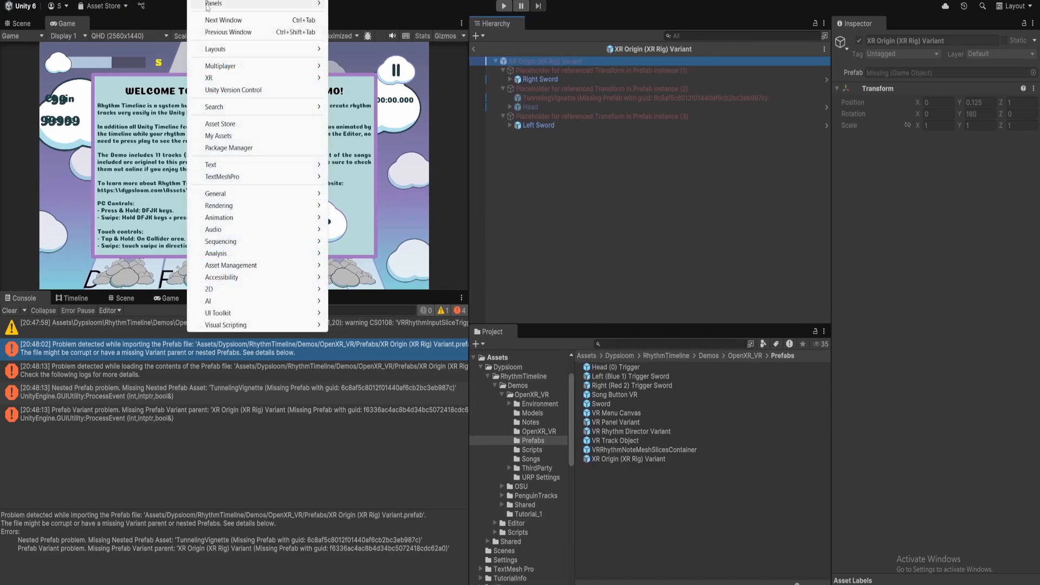
click(258, 155)
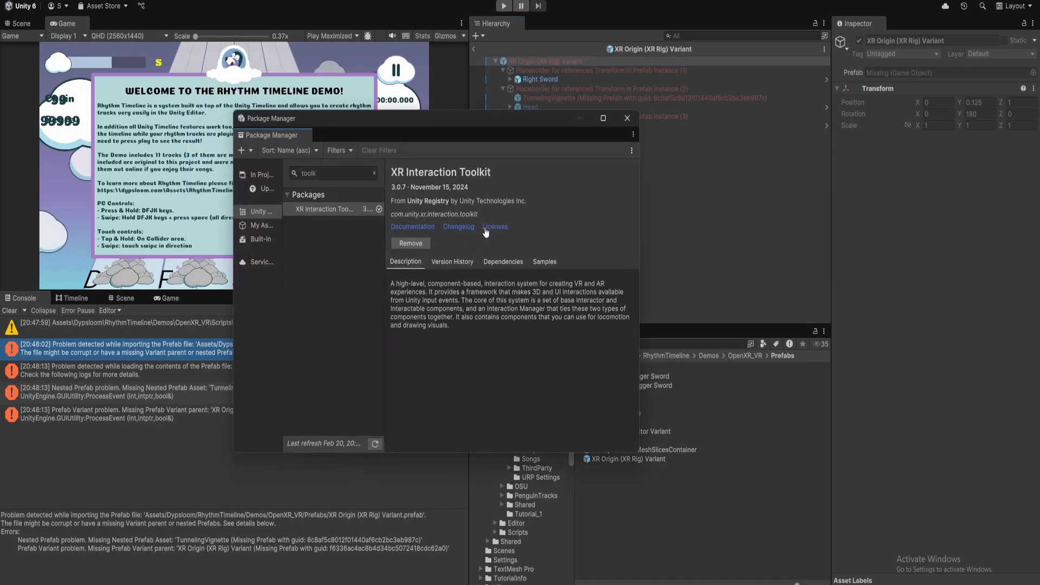
click(535, 262)
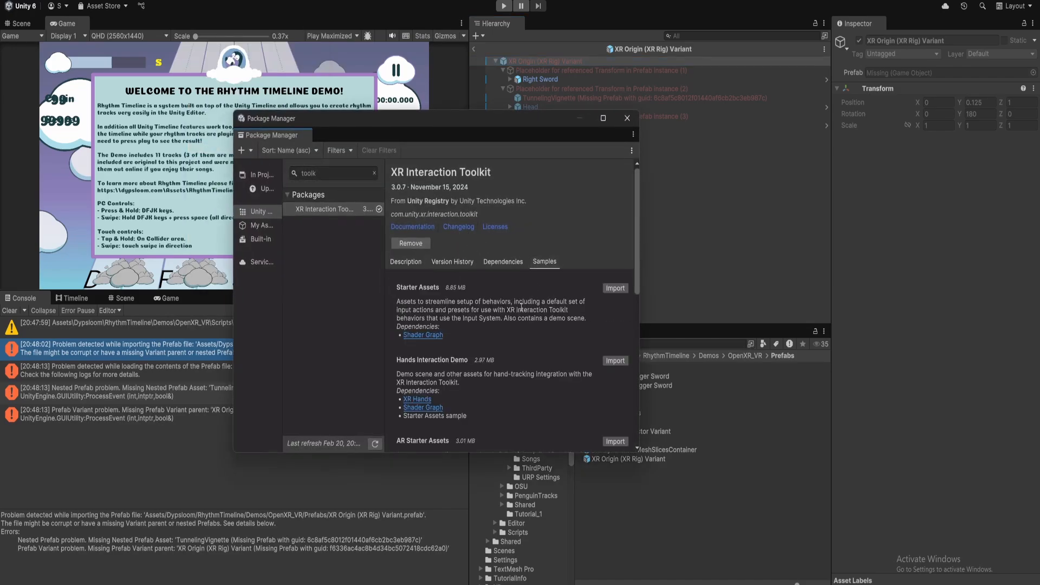
drag(518, 117, 545, 62)
click(642, 233)
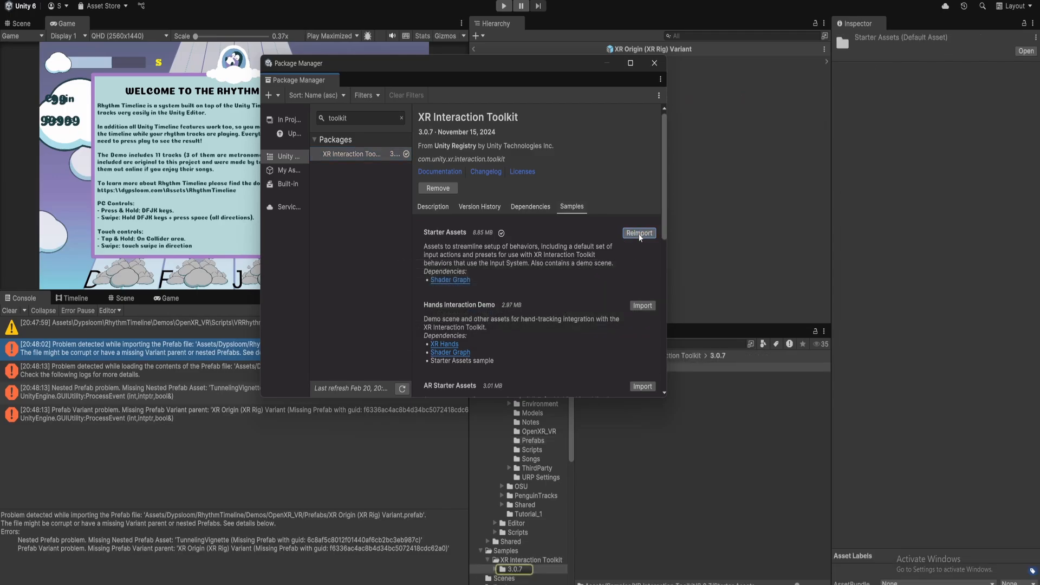
click(654, 63)
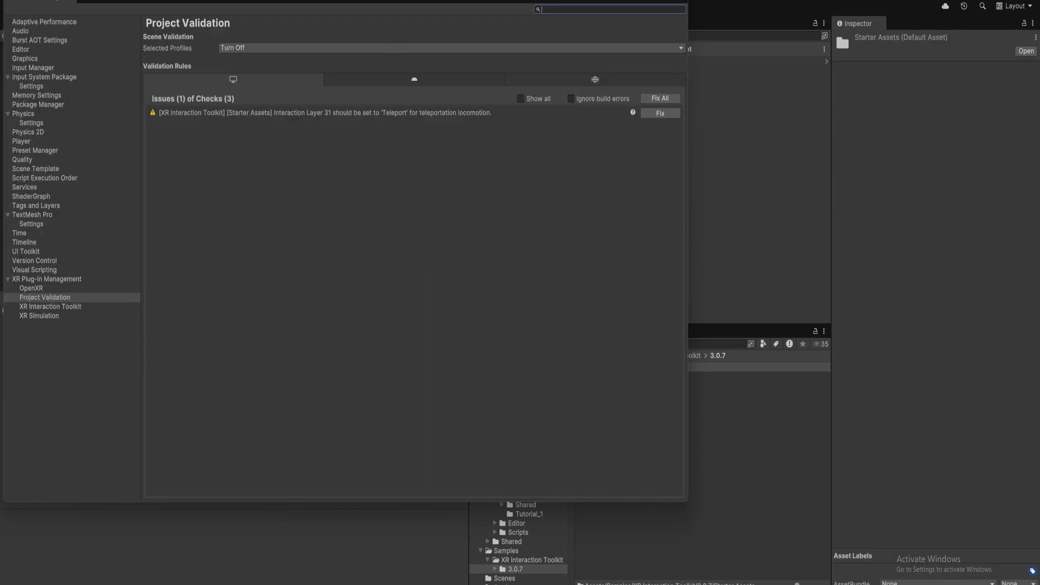
Fix the XR Interaction Toolkit validation issue setting Interaction Layer 31 to Teleport, then close Project Settings.
drag(442, 0, 544, 24)
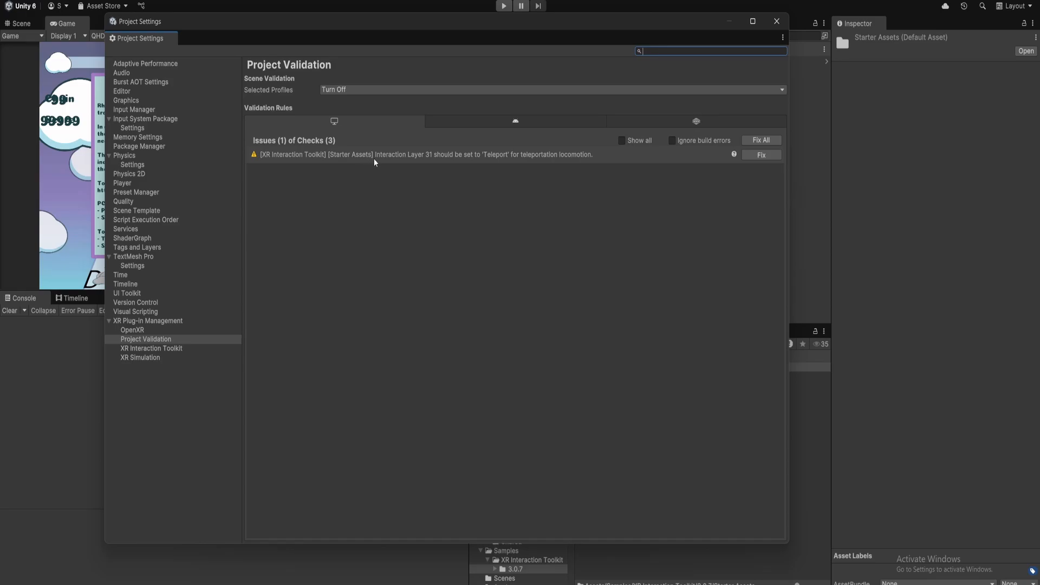
click(490, 159)
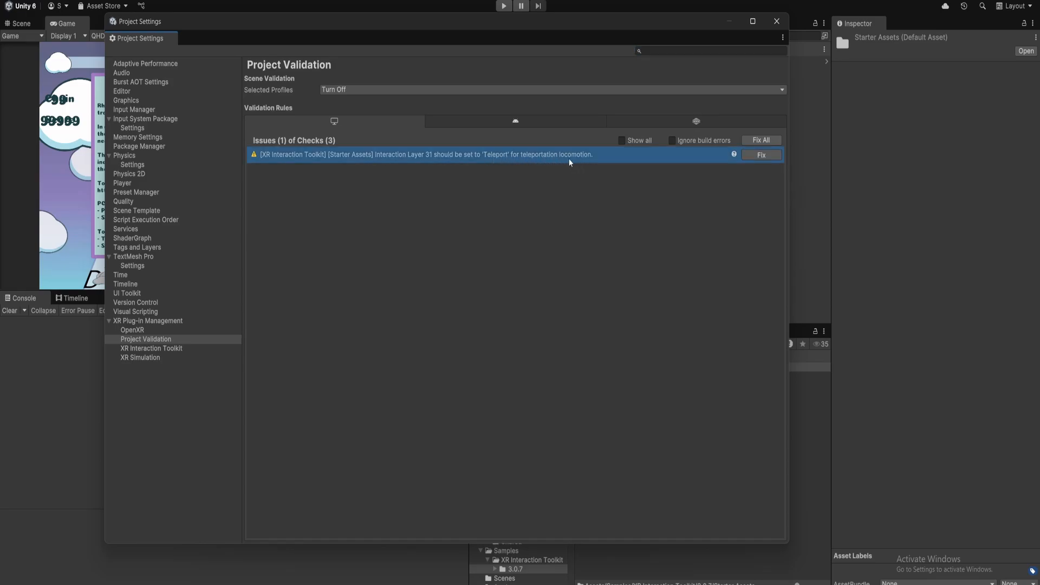
click(764, 155)
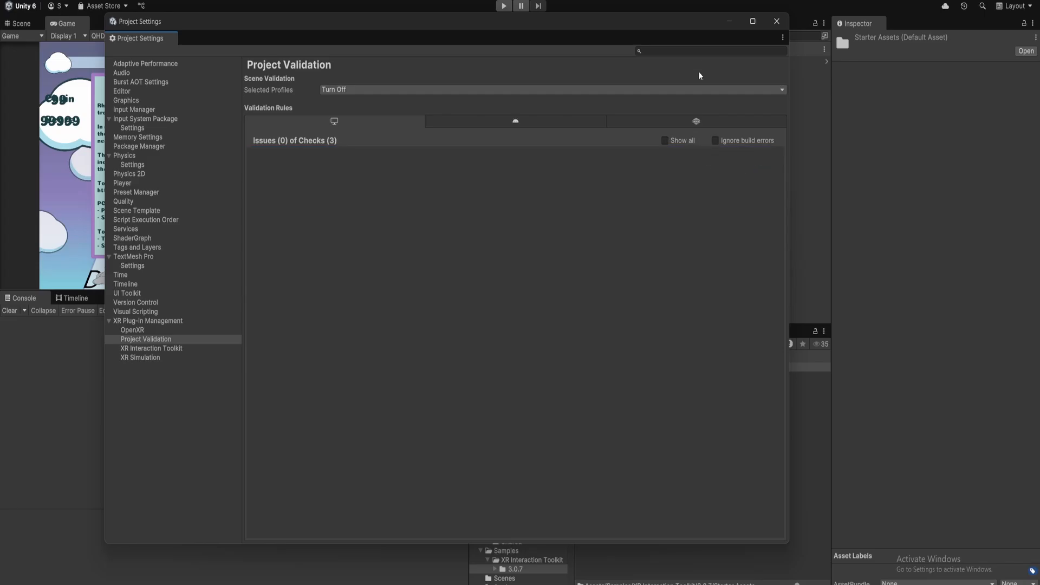
drag(671, 24, 647, 28)
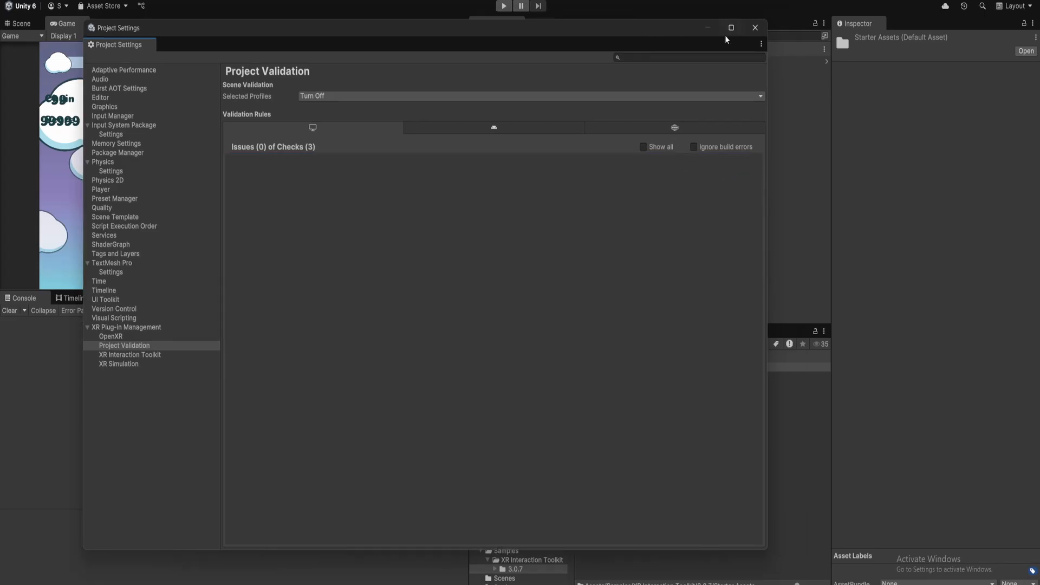
click(754, 28)
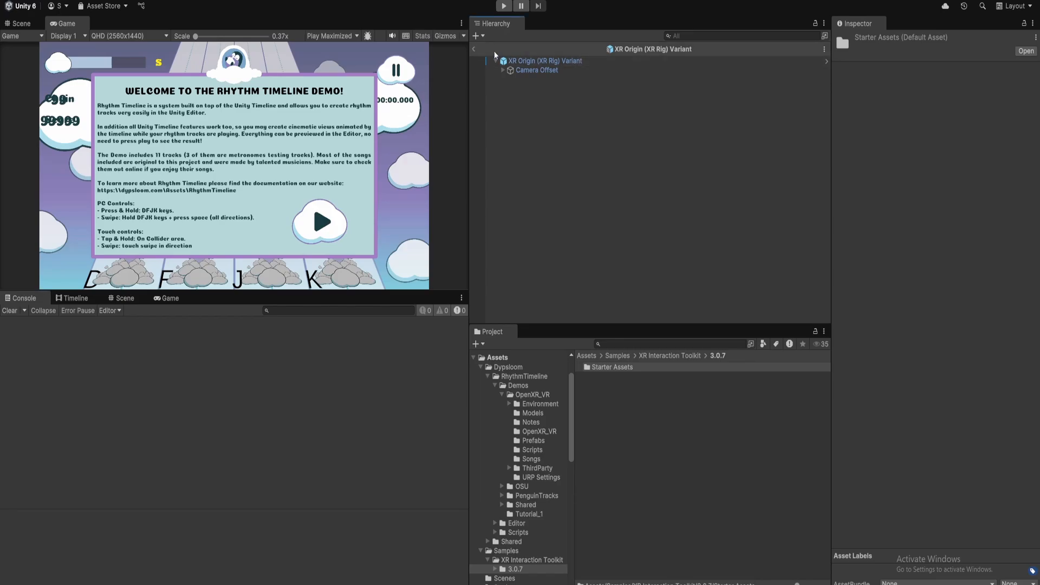
Leave prefab editing and open the OpenXR_VR scene from the Dypsloom/RhythmTimeline/Demos/OpenXR_VR folder.
click(475, 50)
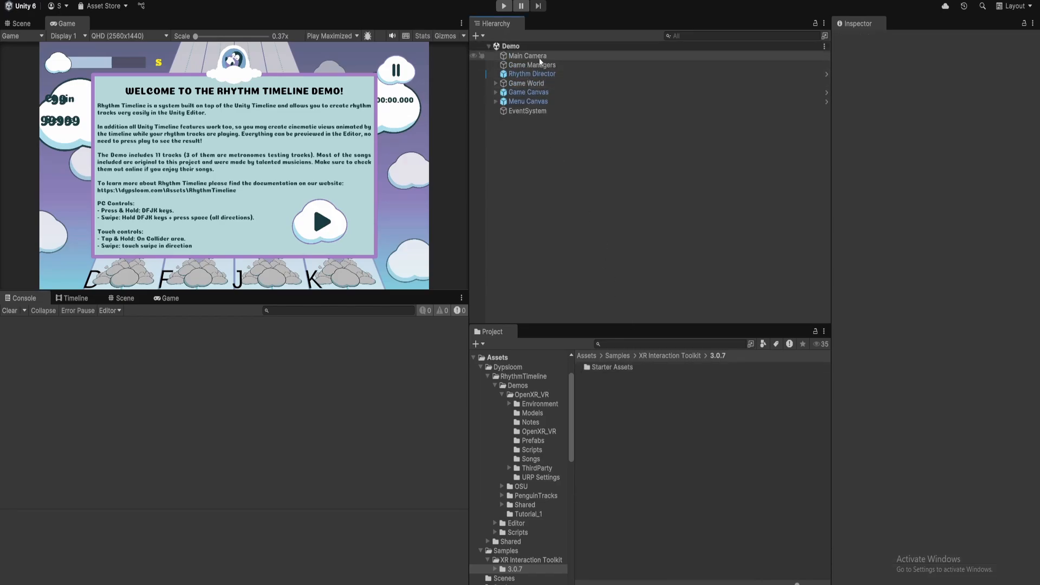
click(666, 357)
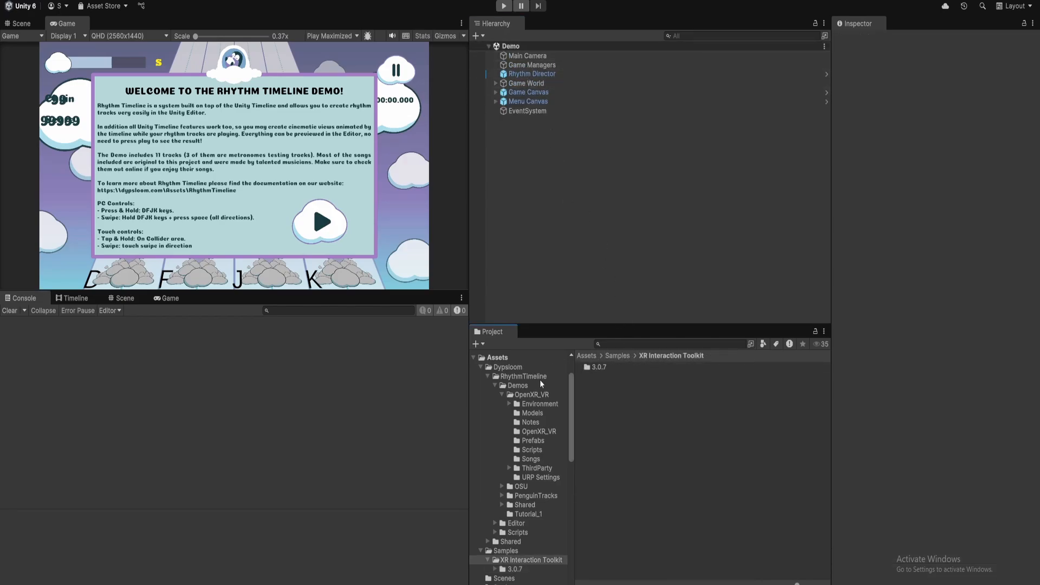
click(587, 356)
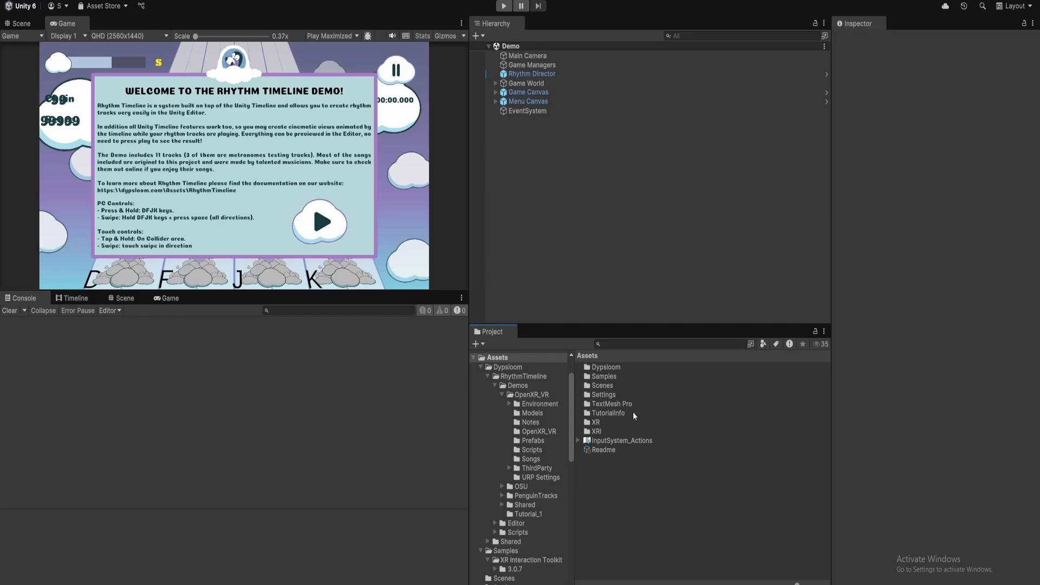
double_click(621, 366)
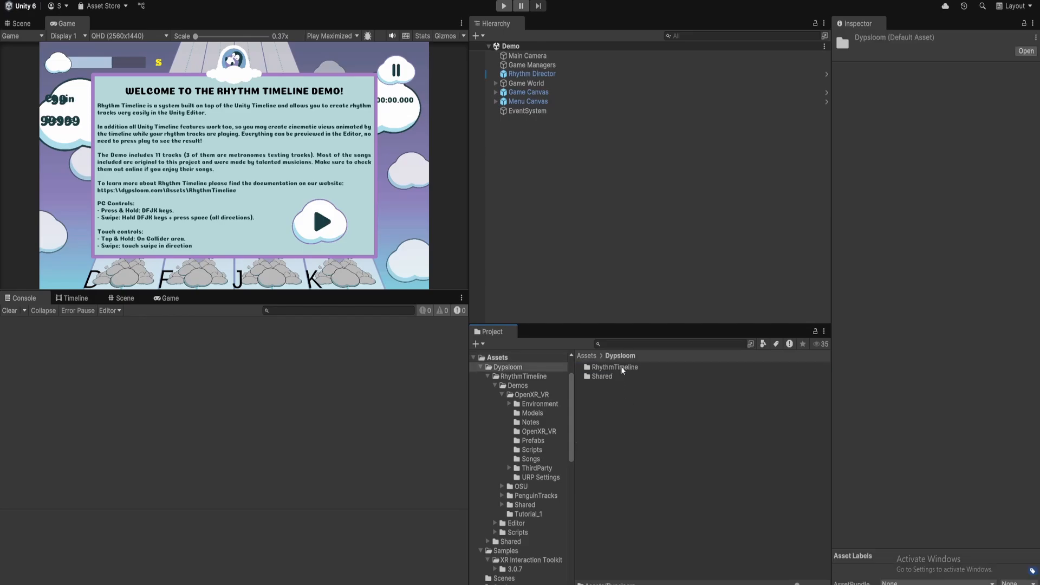
double_click(621, 367)
click(621, 366)
double_click(621, 367)
double_click(621, 366)
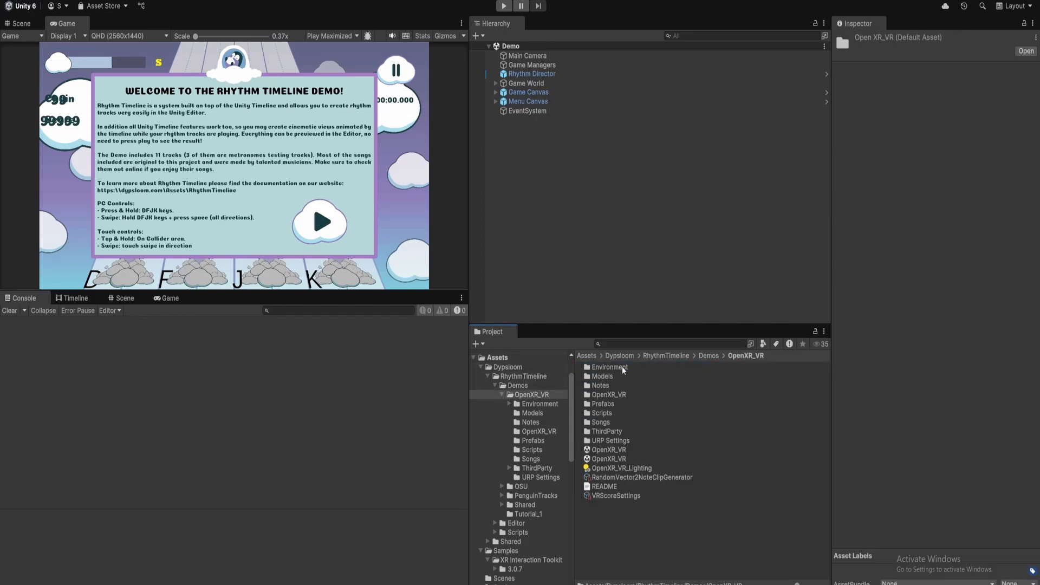
click(625, 459)
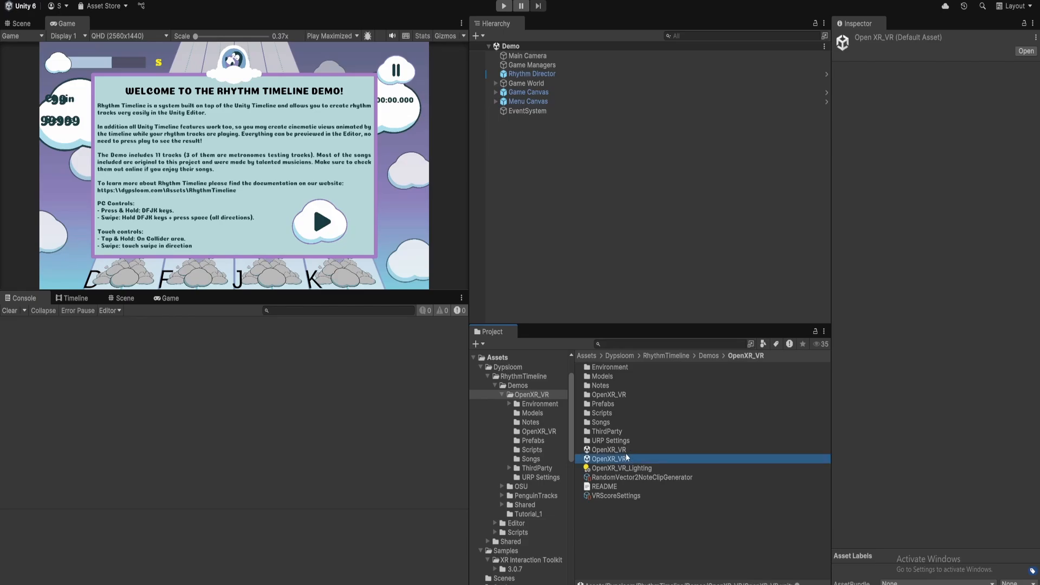
click(625, 450)
click(628, 457)
drag(468, 490, 433, 487)
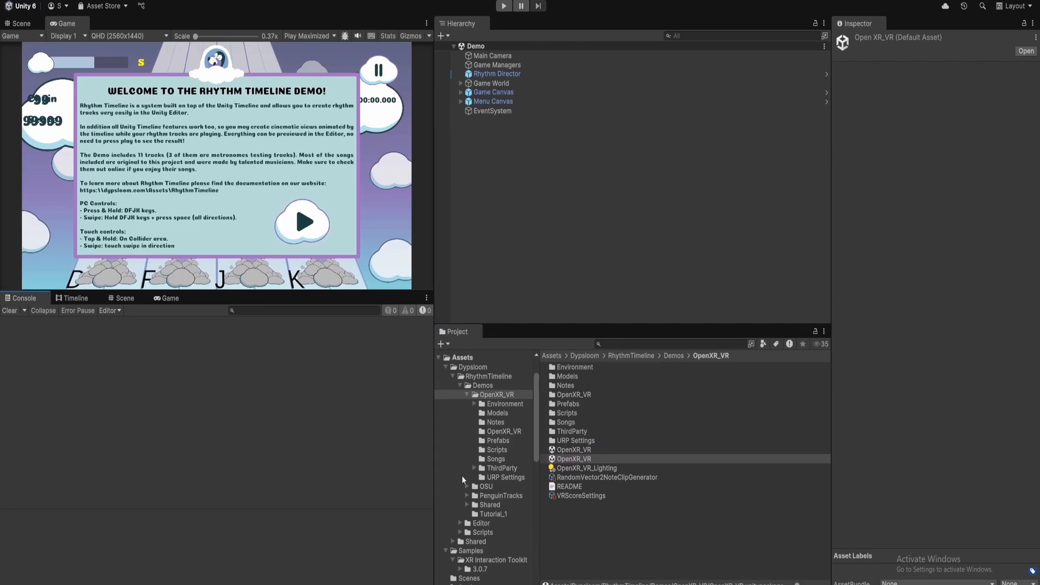
click(603, 451)
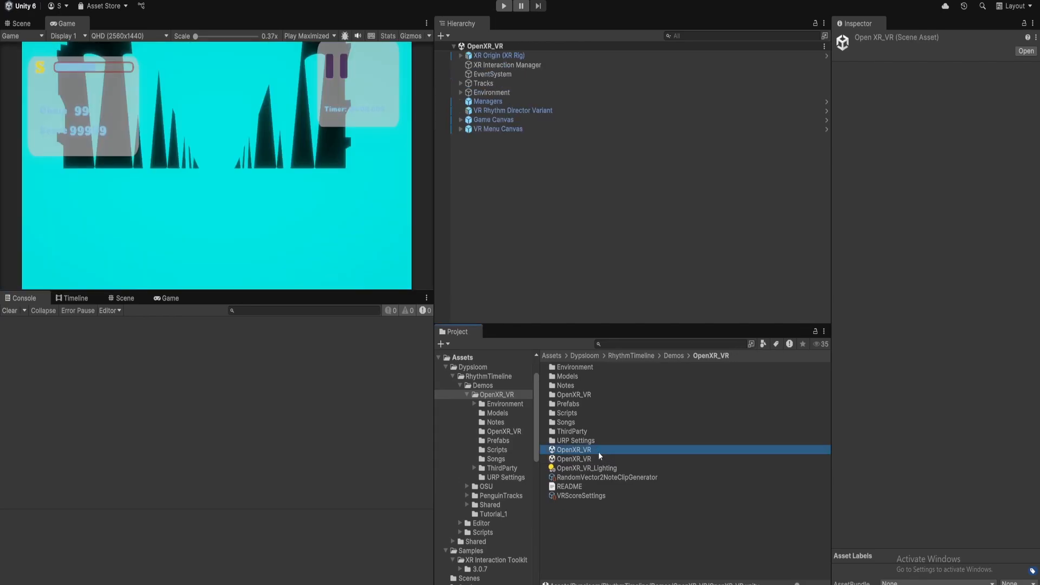
Examine the XR Origin (XR Rig) hierarchy, including its controllers and the Left Sword object.
drag(434, 373, 445, 373)
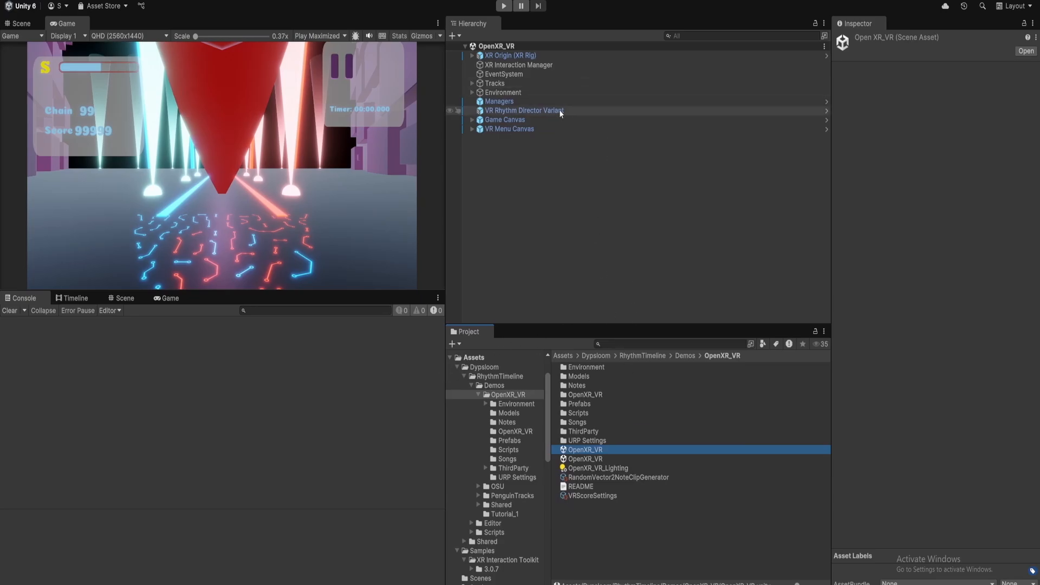
click(478, 56)
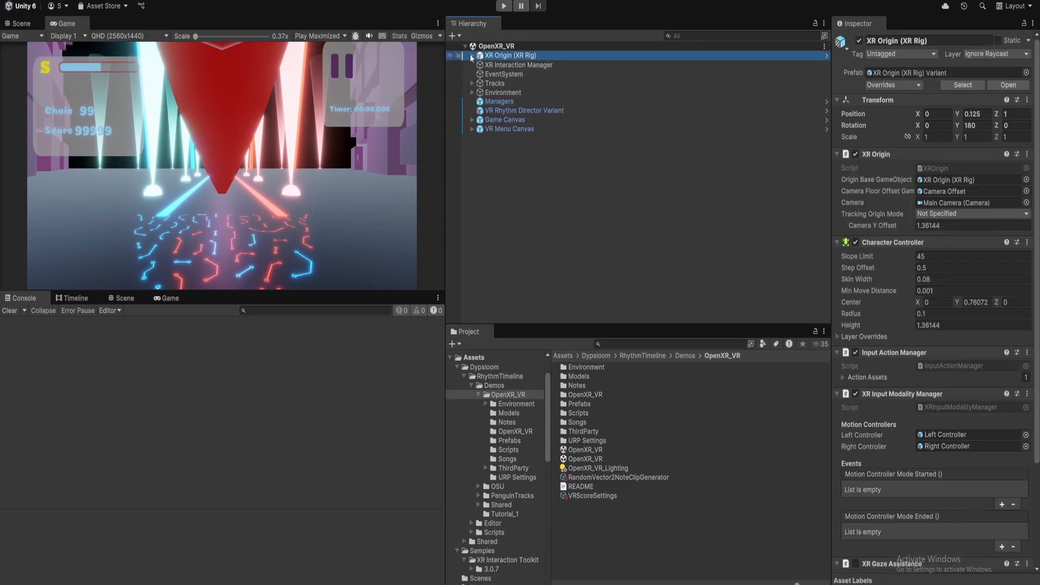
click(826, 56)
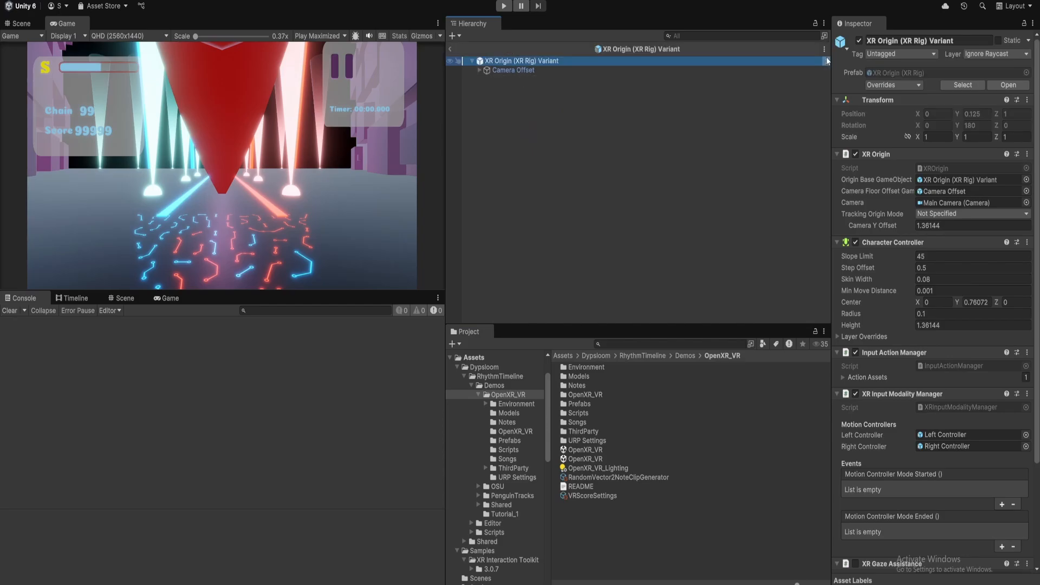
click(479, 70)
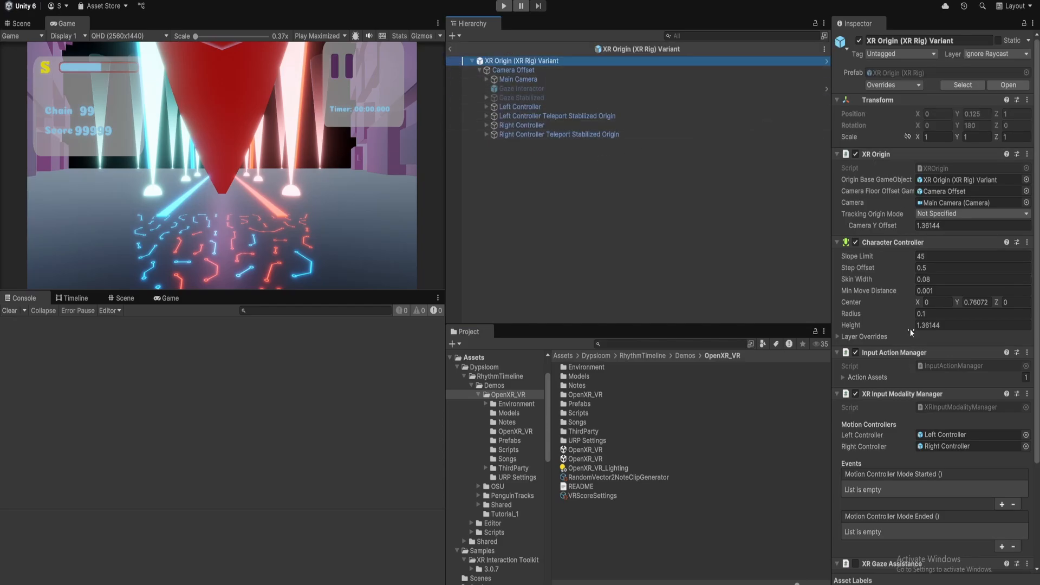
scroll(911, 333, down, 3)
scroll(911, 332, up, 3)
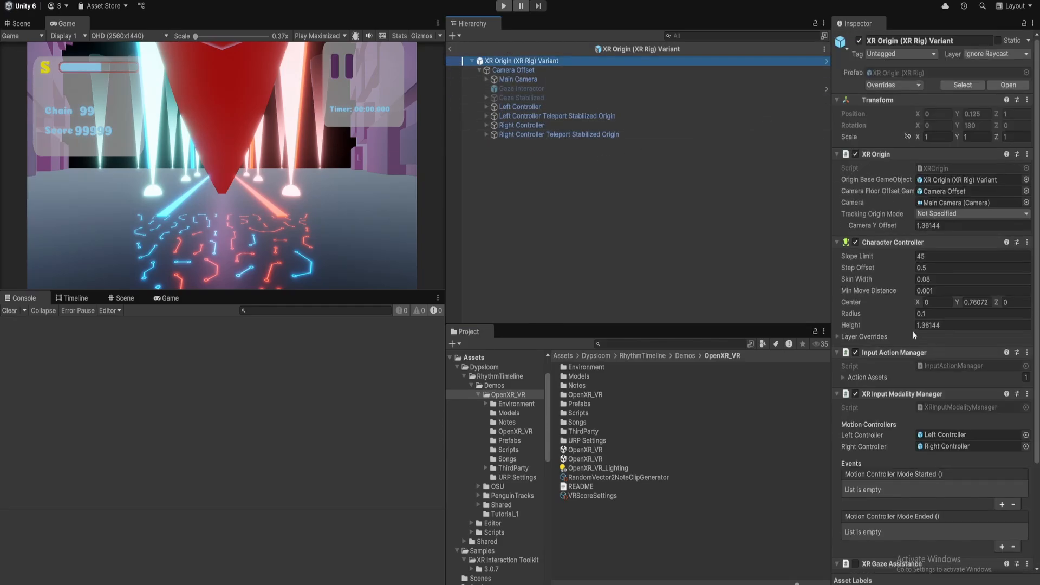
click(451, 50)
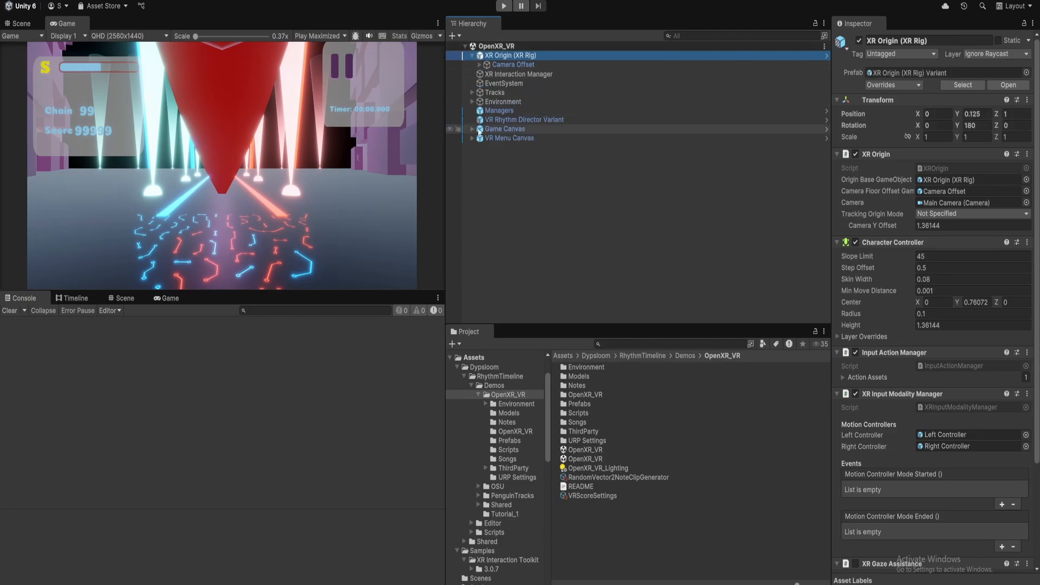
click(478, 65)
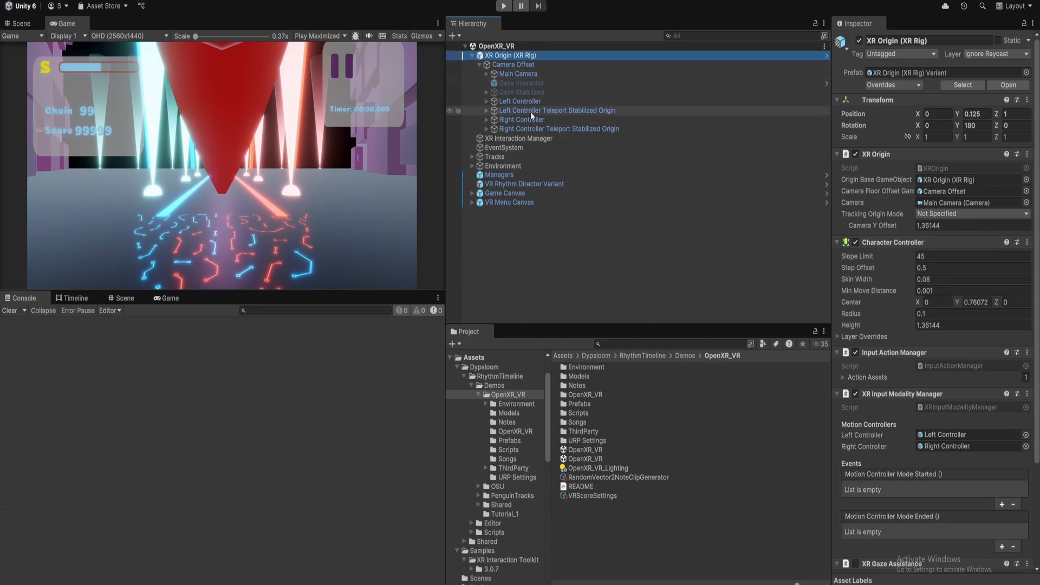
click(515, 111)
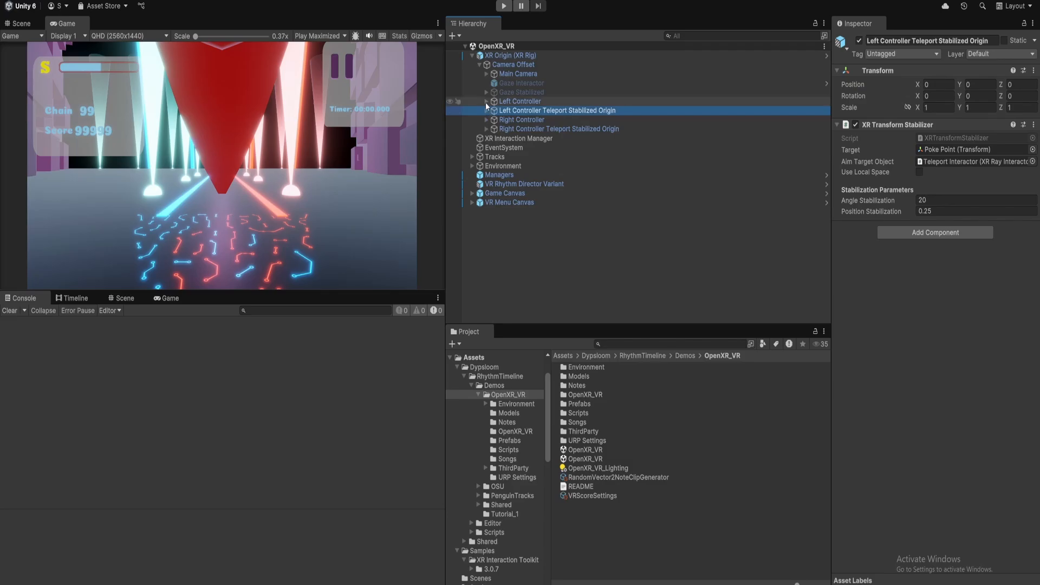
click(486, 102)
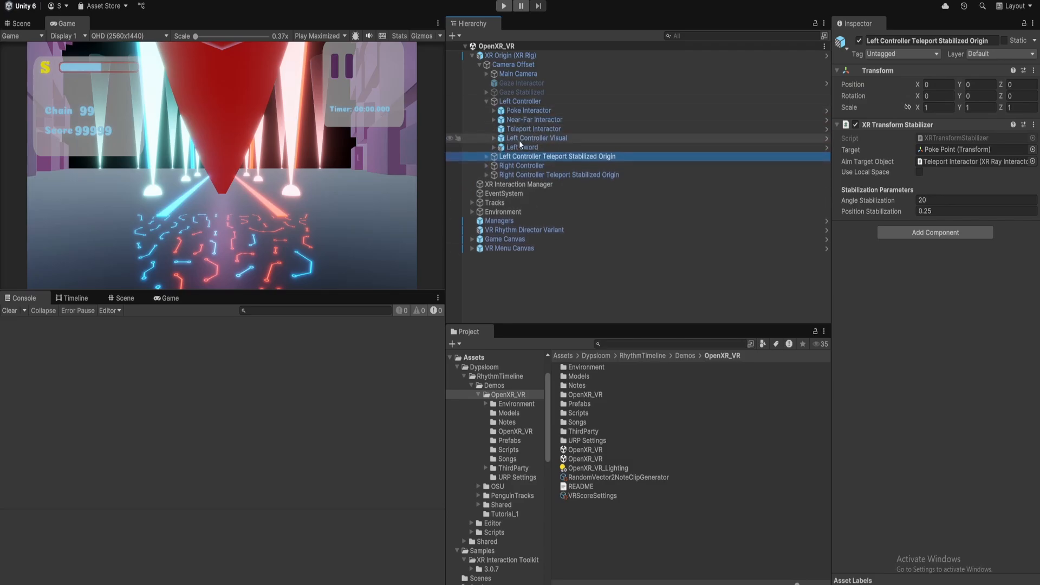
click(520, 146)
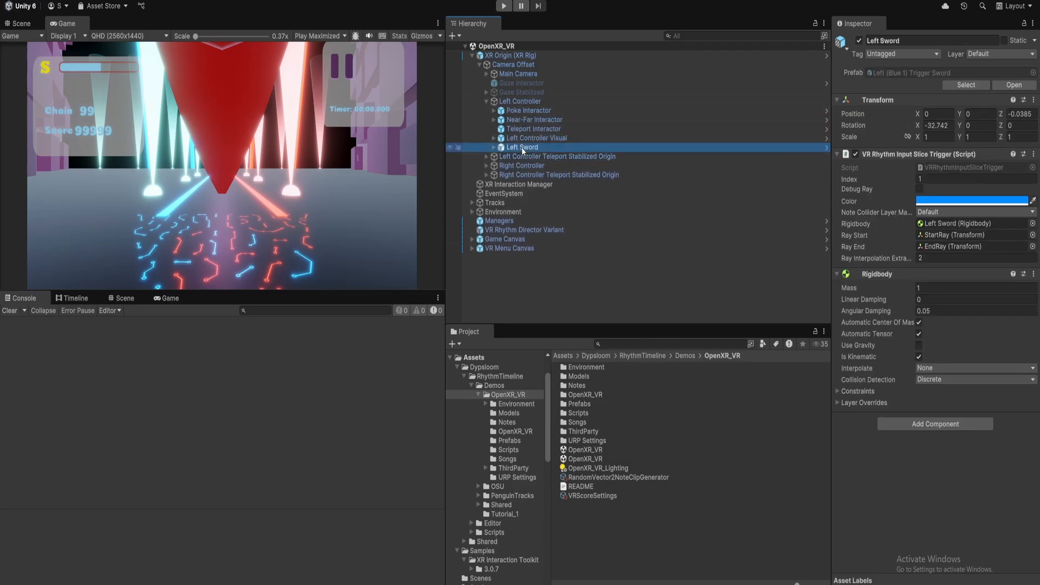
click(486, 102)
click(549, 216)
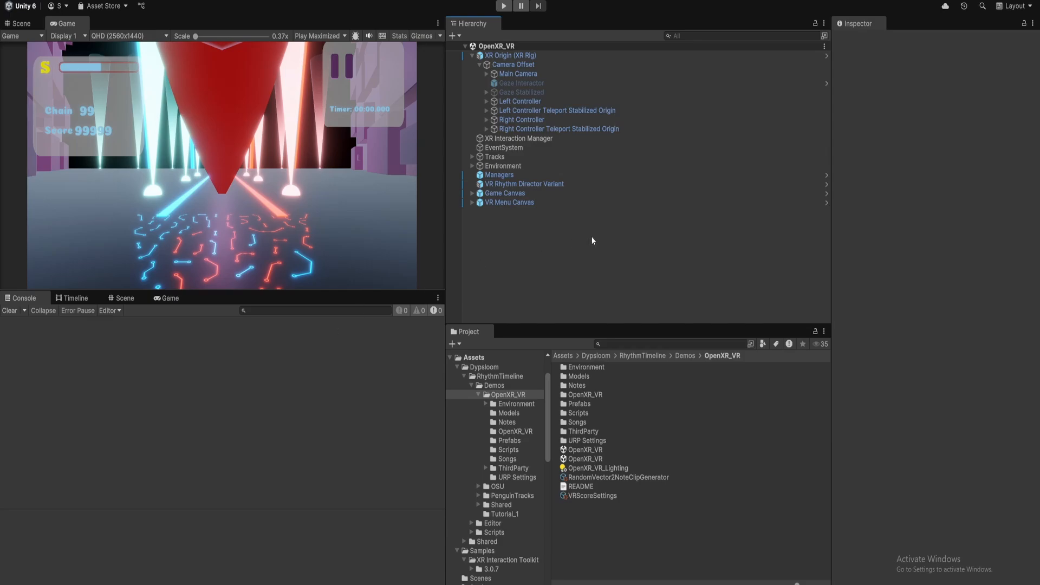
Switch to the Meta Quest Link app and close the OpenXR Project Settings window.
mouse_move(788, 583)
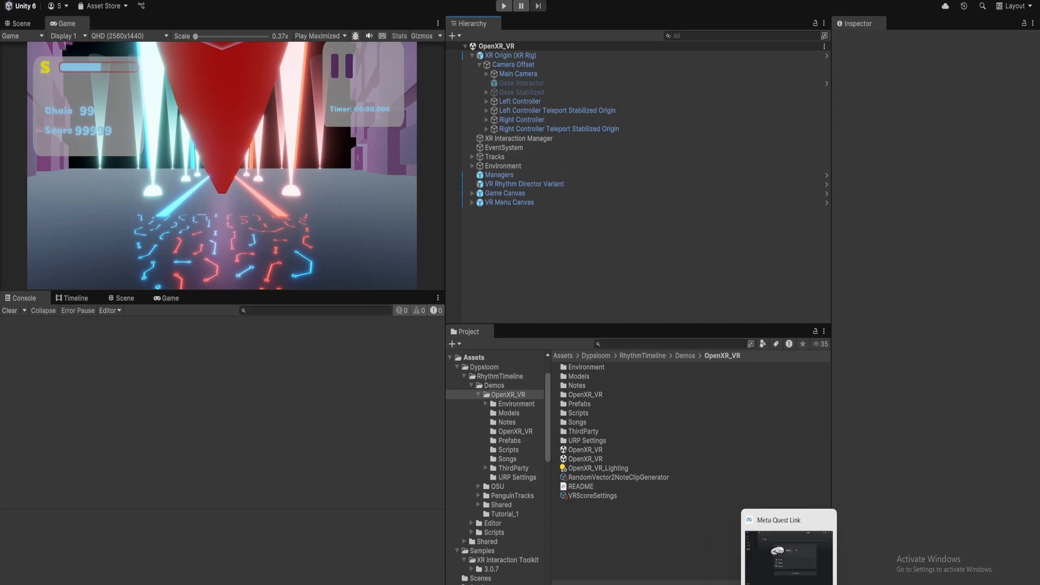
click(789, 558)
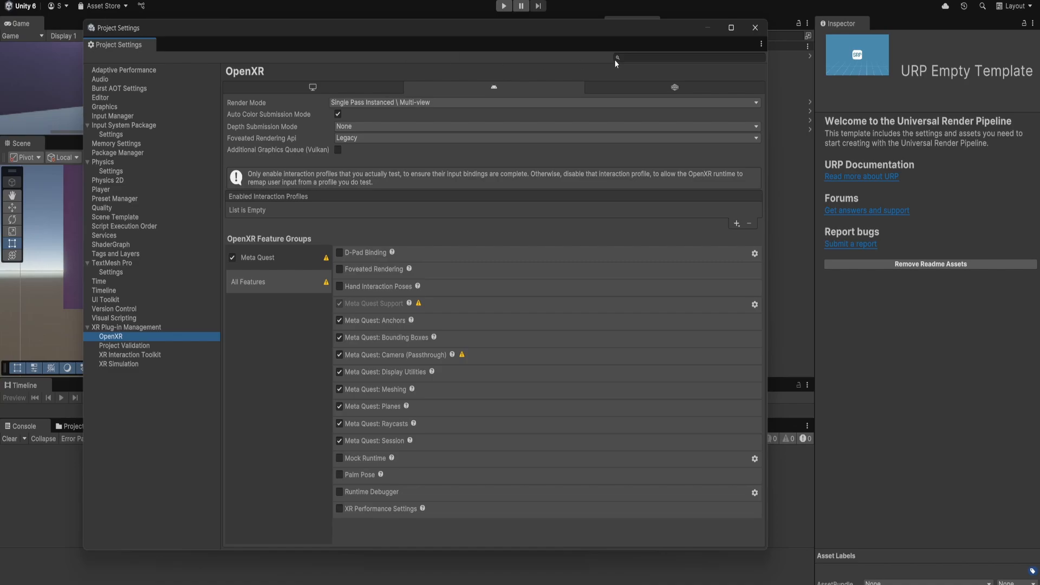
click(755, 28)
Open Build Profiles and switch the build platform to Android.
click(9, 0)
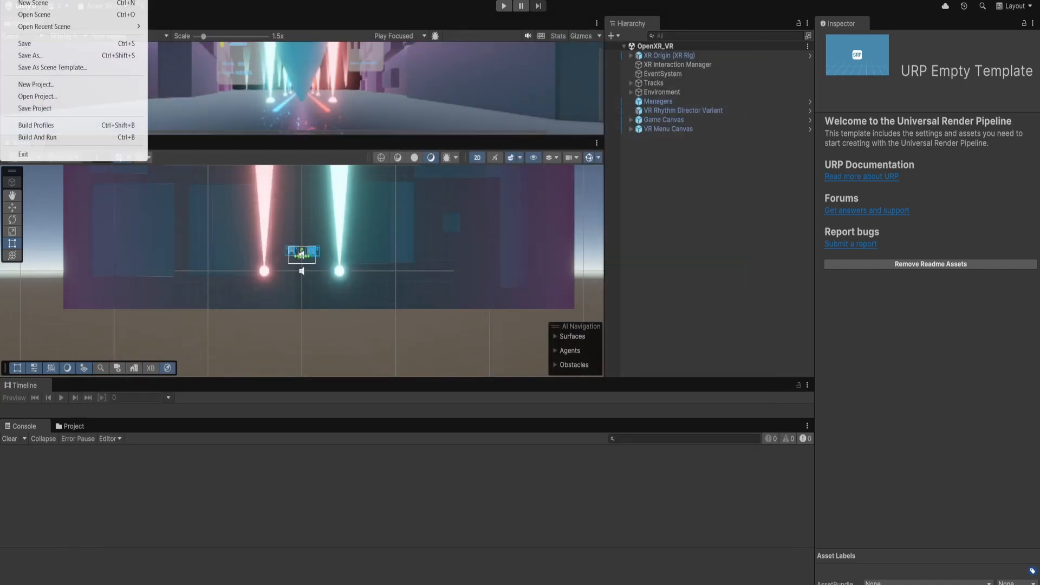
click(50, 126)
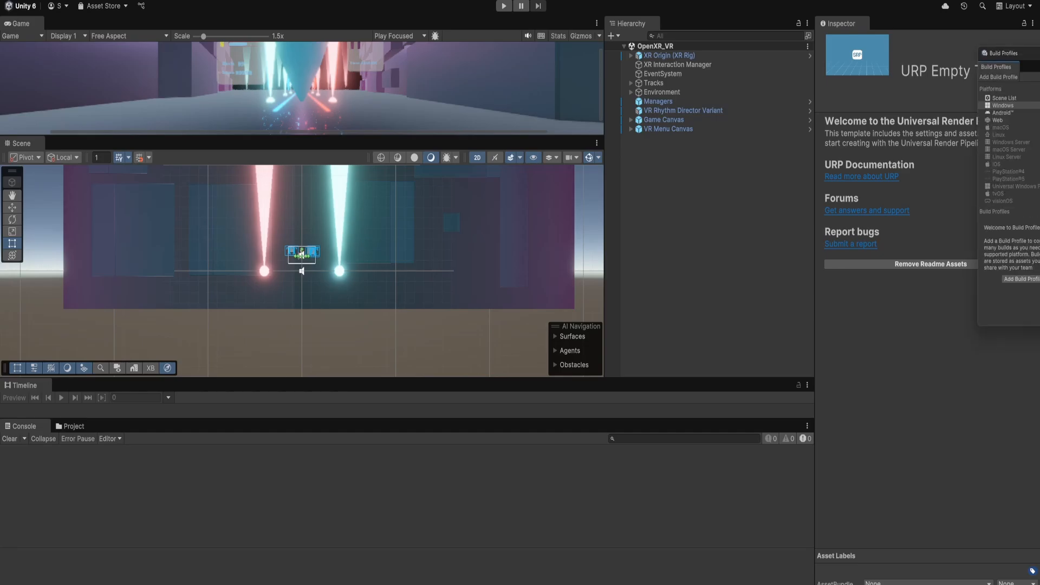
drag(1039, 49, 456, 67)
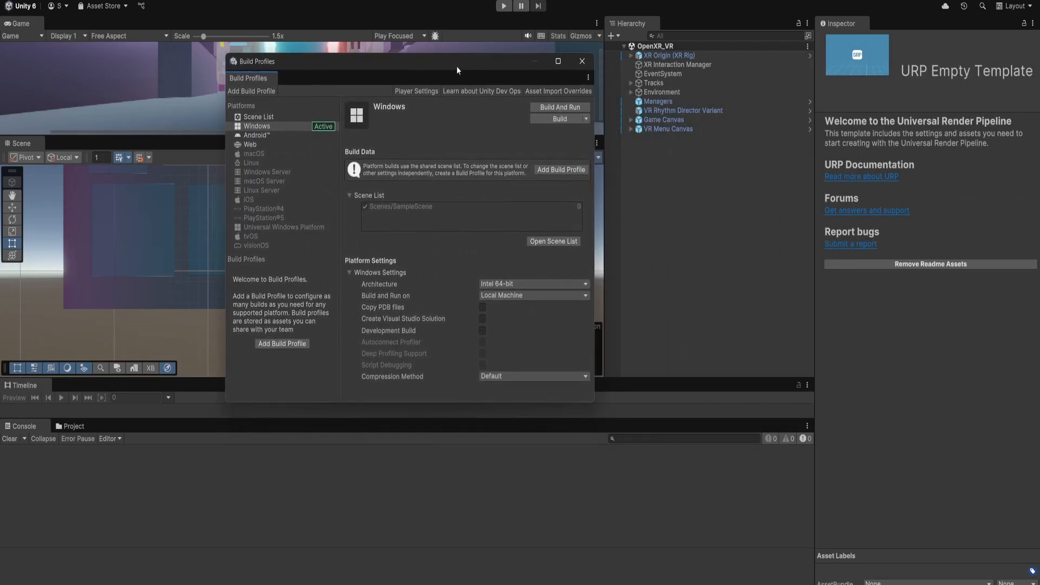
click(275, 135)
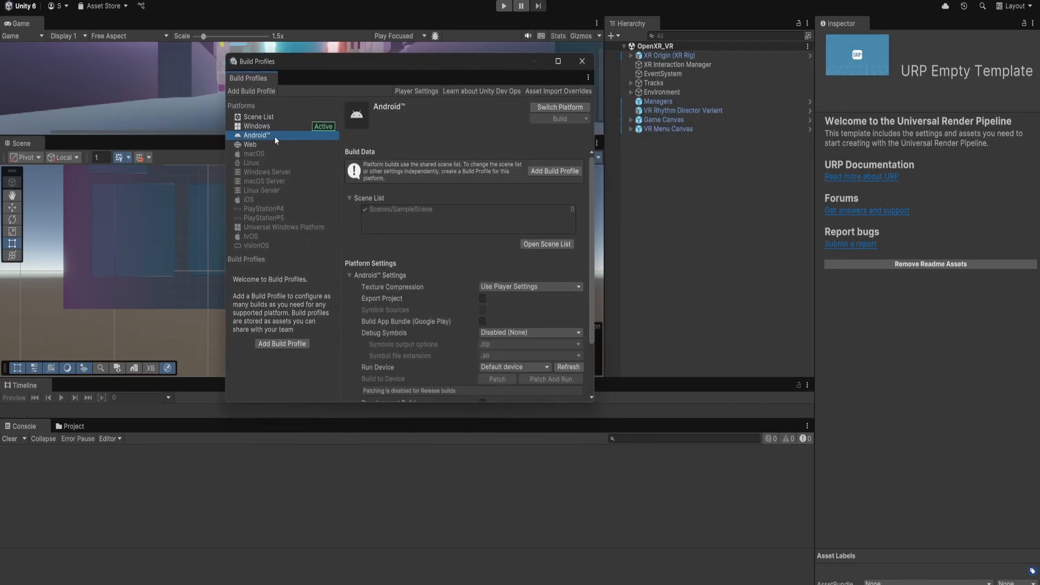
click(564, 107)
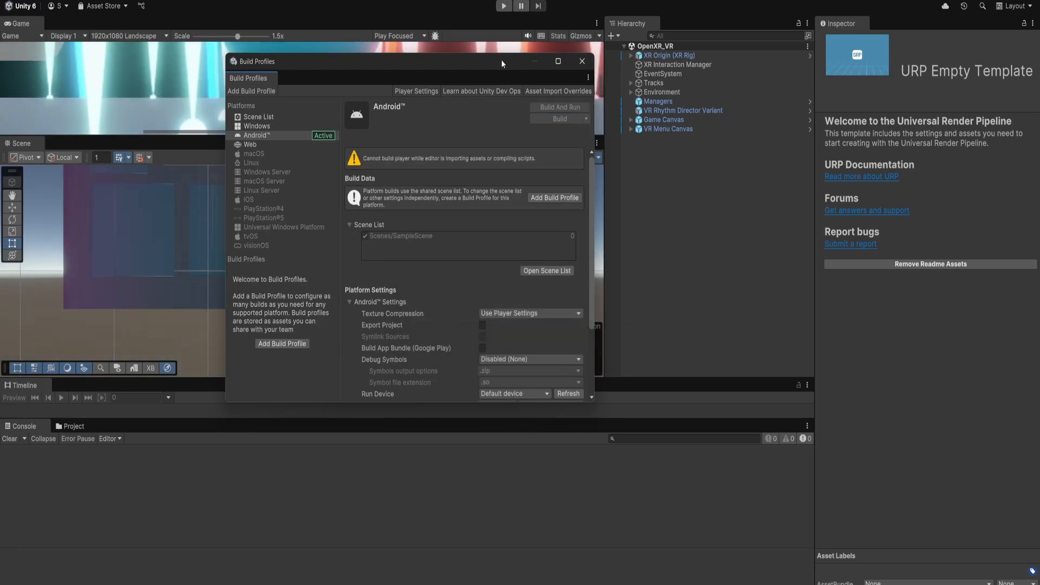
Add the open OpenXR_VR scene to the build scene list.
drag(489, 64, 409, 108)
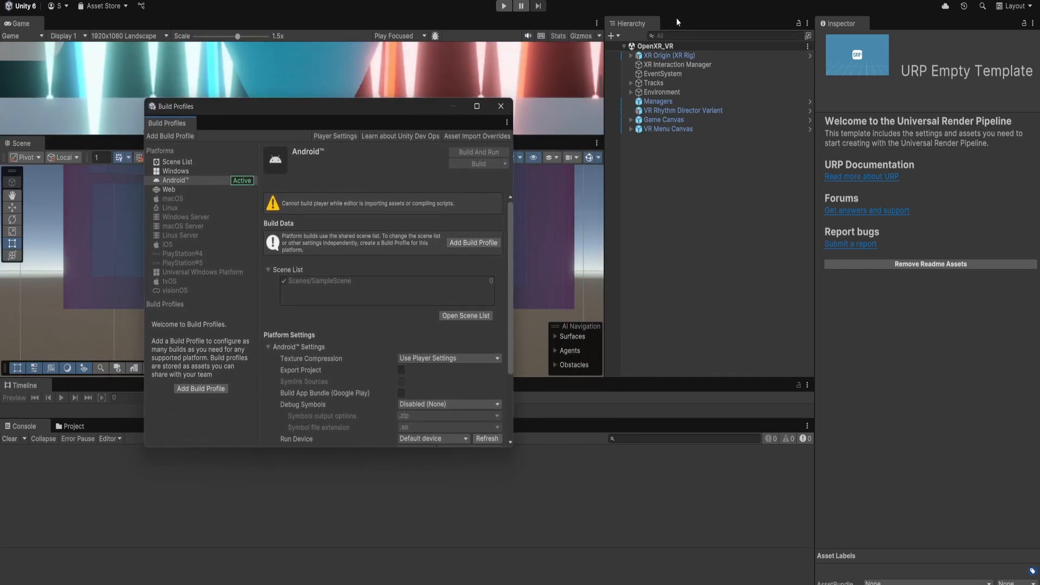
click(453, 314)
click(459, 252)
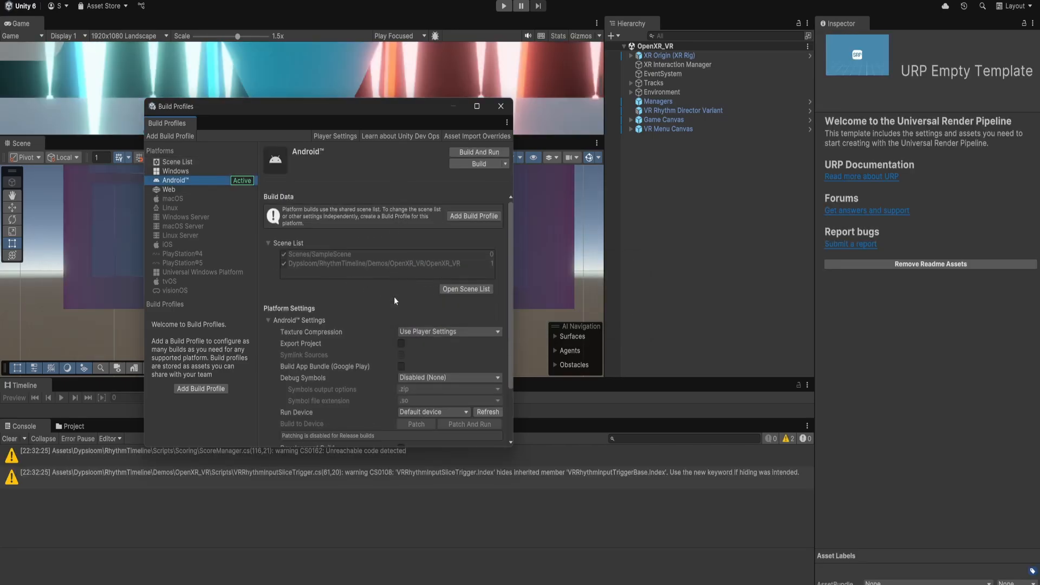
Review the Android run device and the XR Plug-in Management providers for both desktop and Android.
scroll(394, 297, down, 3)
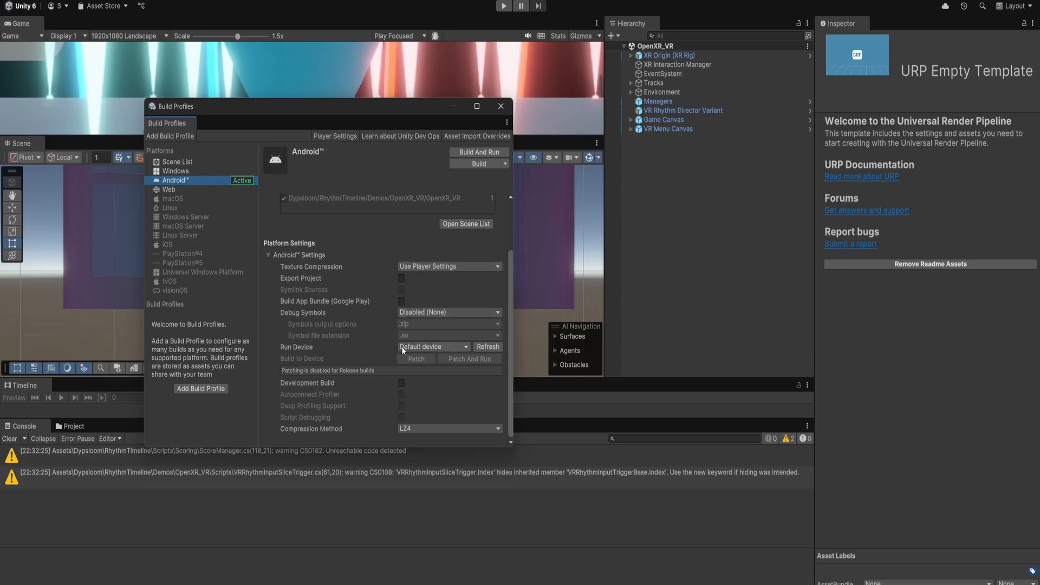
click(452, 347)
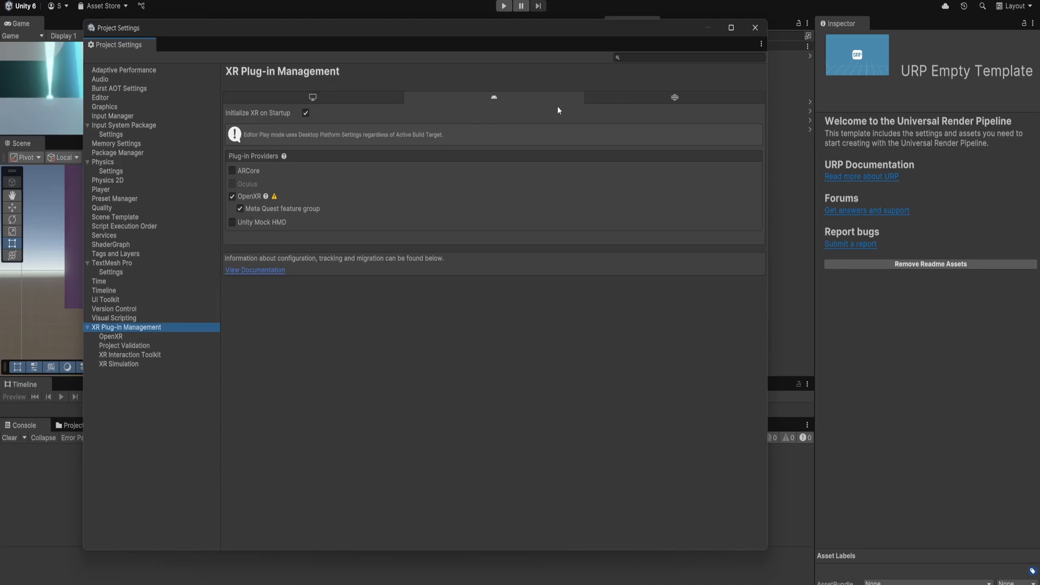
click(366, 96)
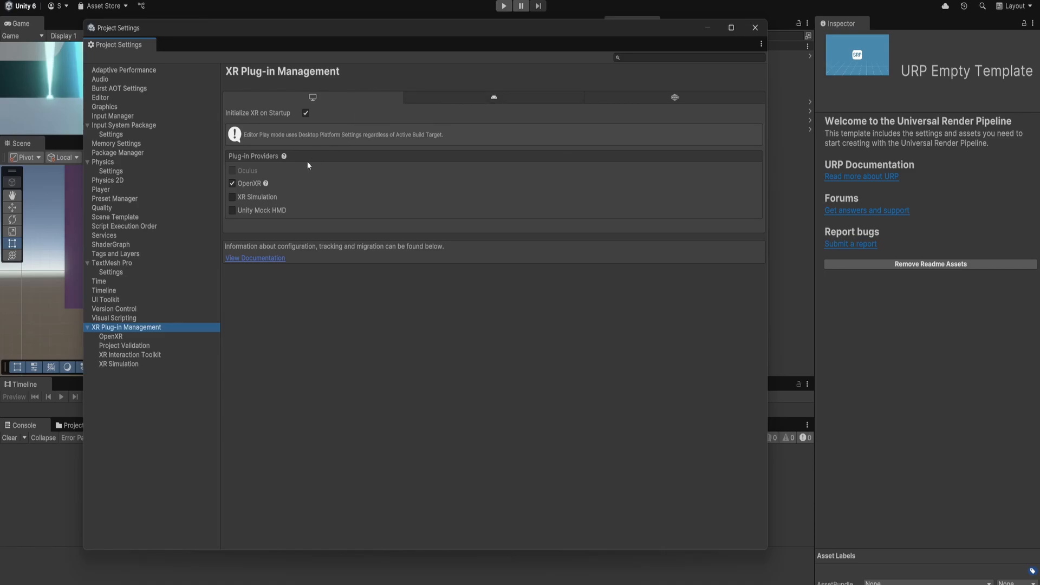
click(451, 99)
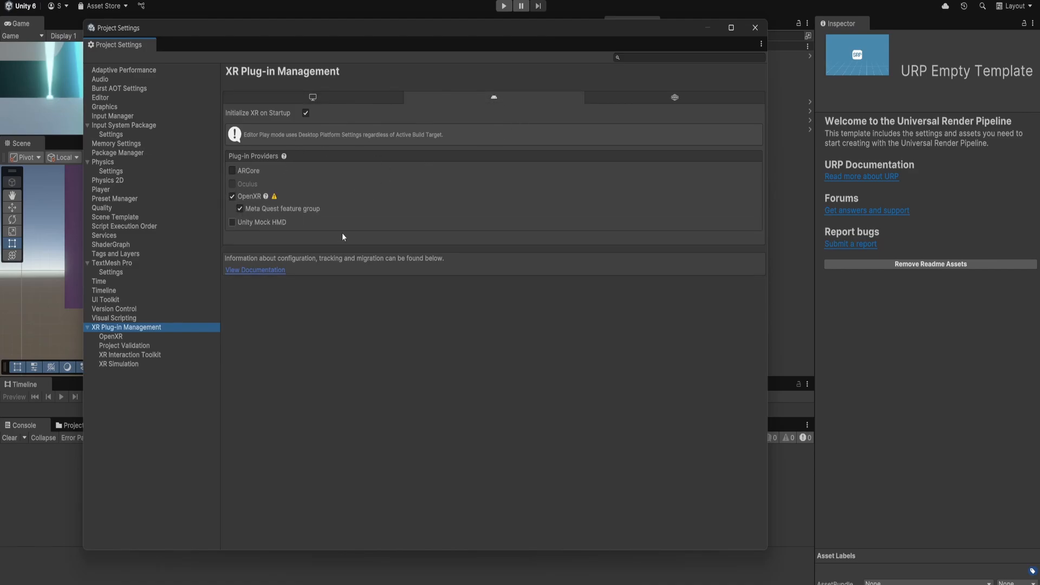
Review the OpenXR enabled interaction profiles and feature groups for Android and desktop.
click(111, 336)
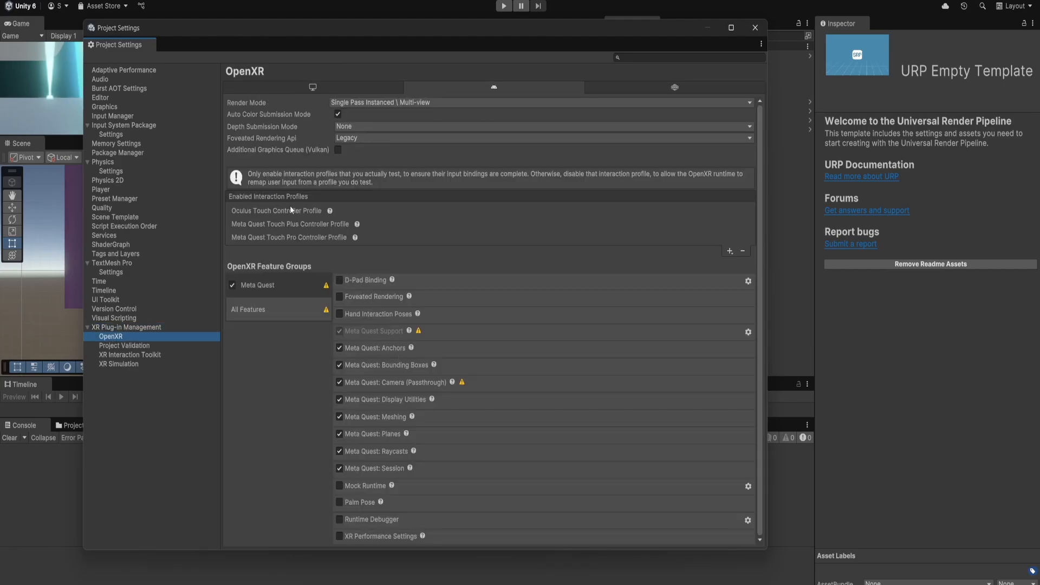
click(732, 251)
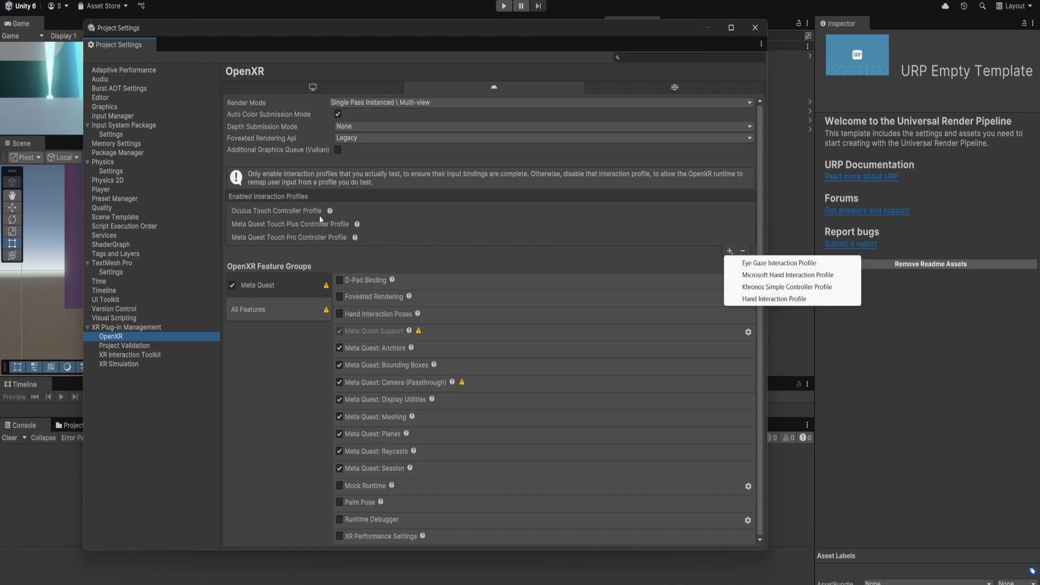
click(248, 212)
click(253, 225)
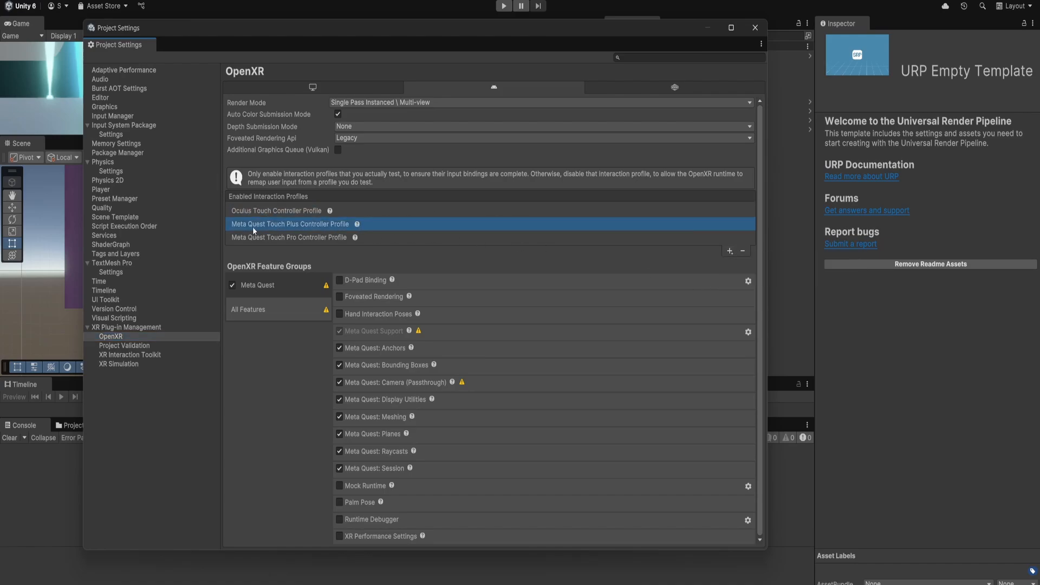
click(252, 239)
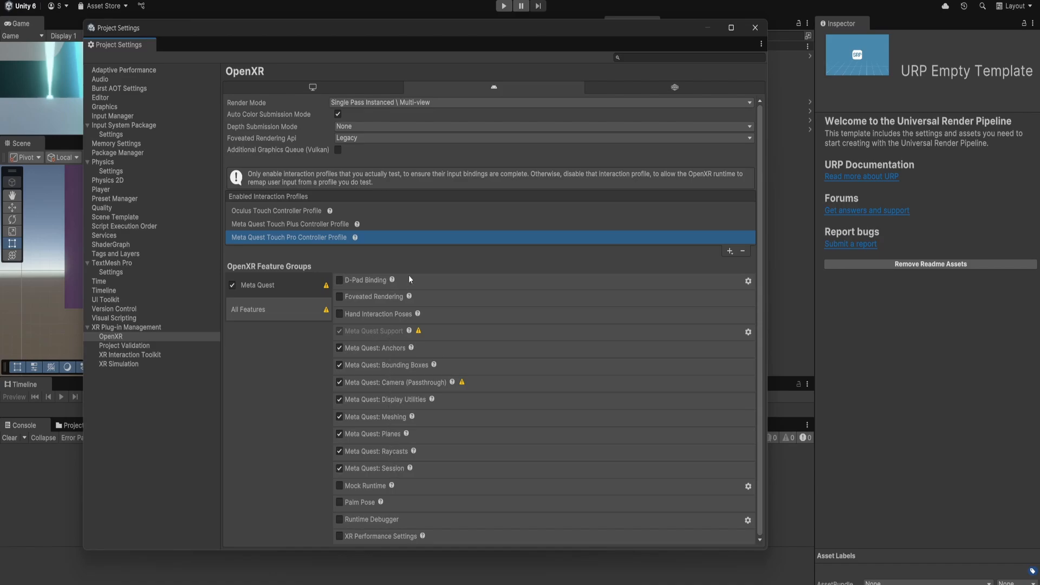
click(327, 90)
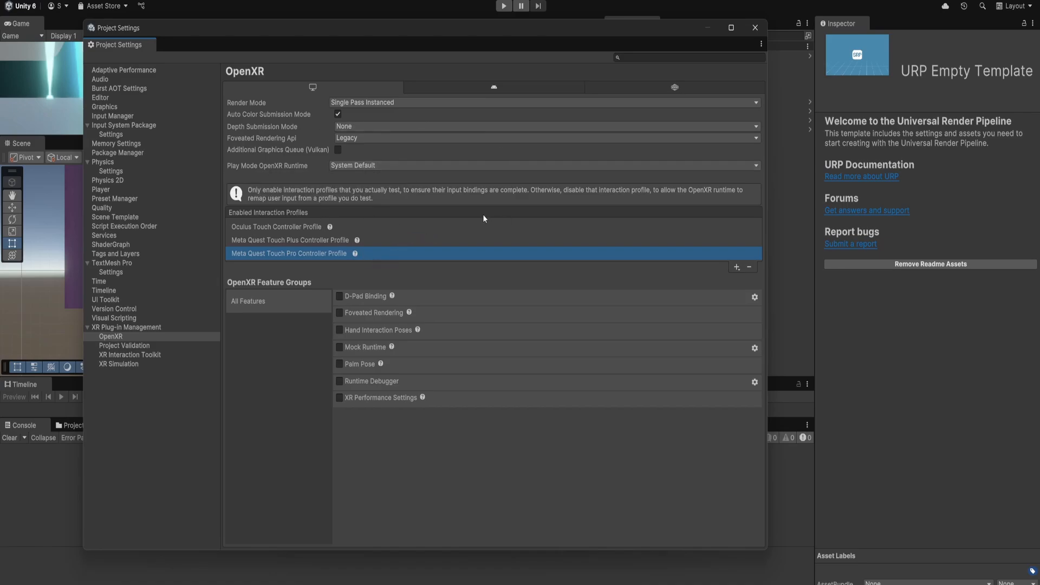
Switch to the Meta Quest Link app and check the Quest 3 and Touch device status.
click(630, 578)
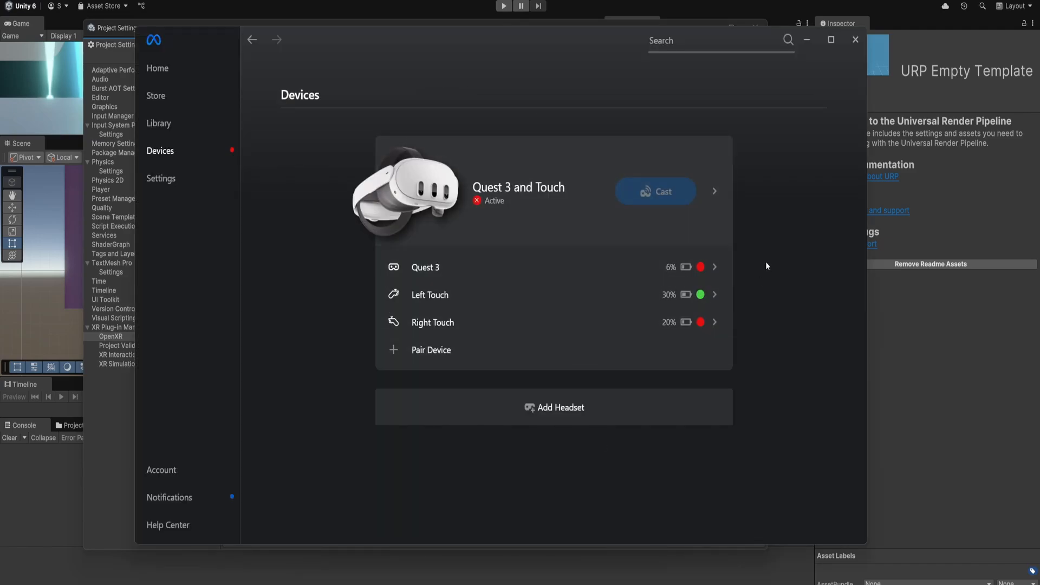
click(523, 230)
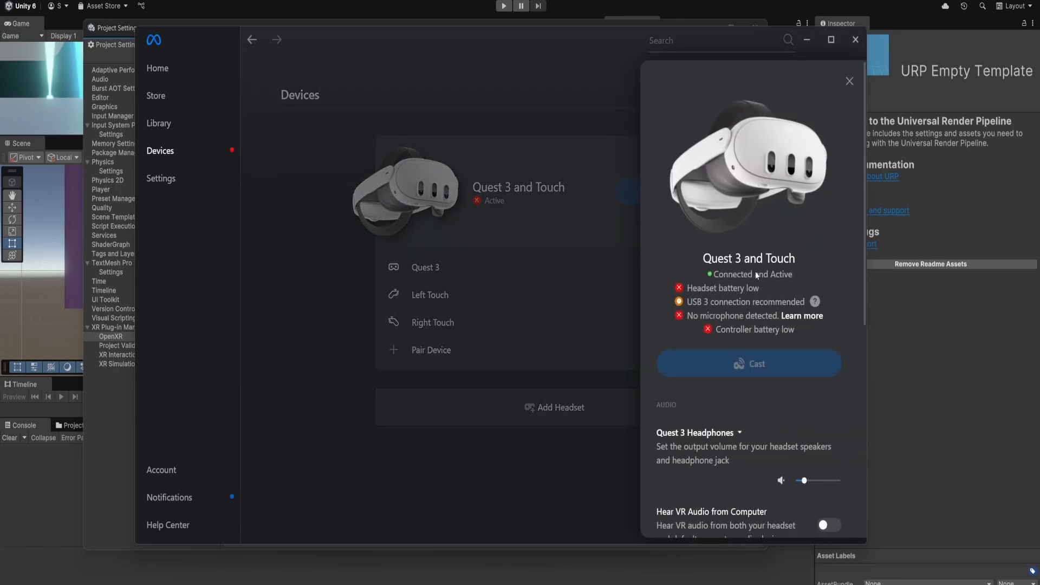
click(848, 81)
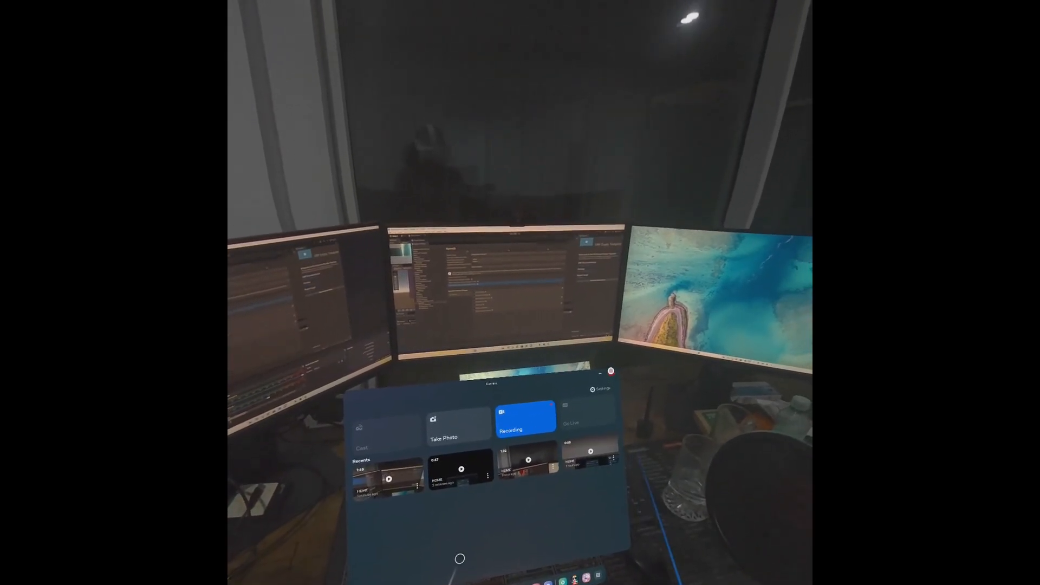
Launch the Unity app from the headset's app library and reset the view.
click(625, 366)
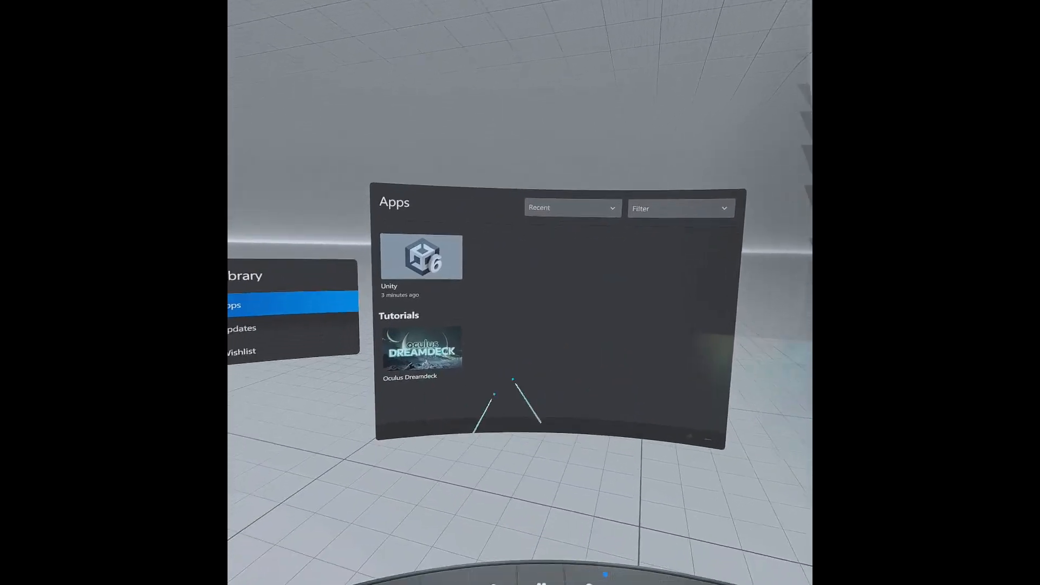
click(648, 491)
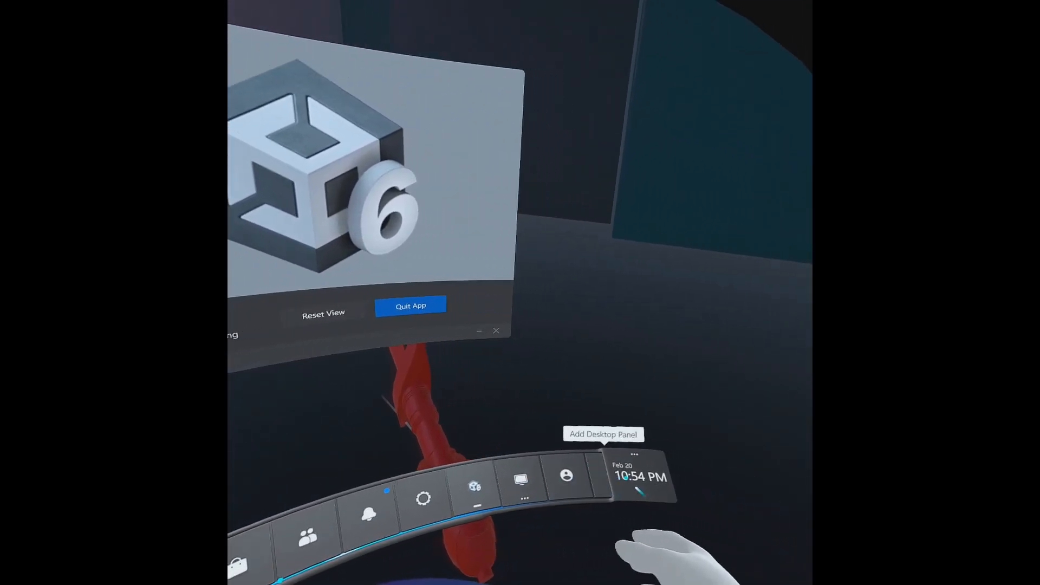
click(623, 478)
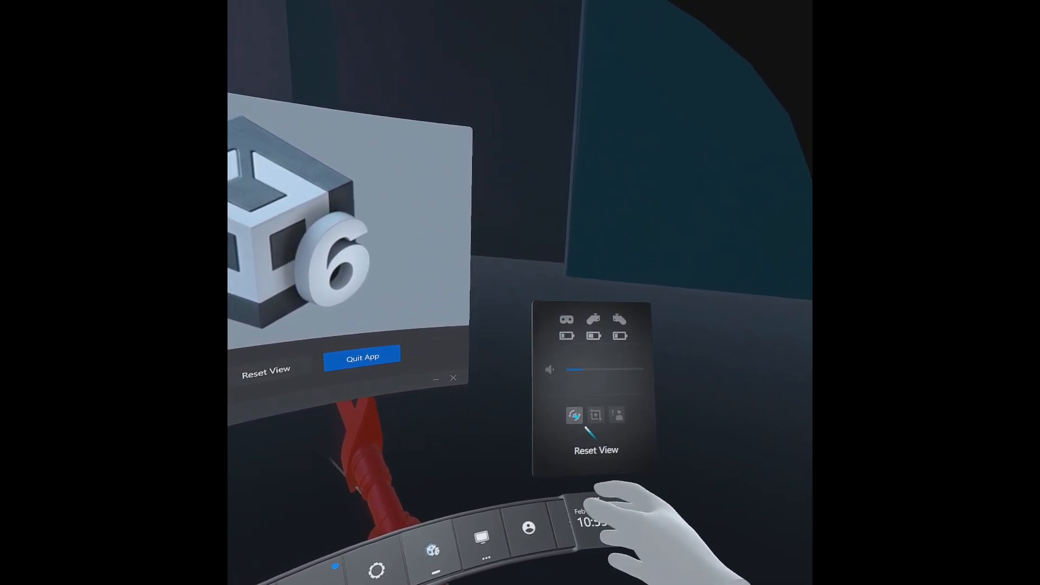
click(574, 416)
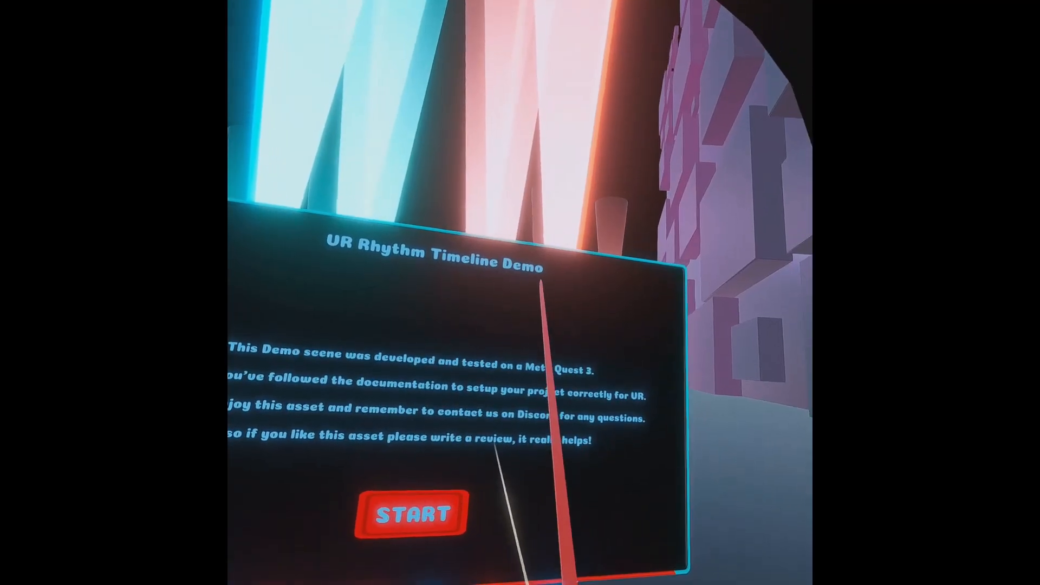
Start the VR Rhythm Timeline demo and play the Retro song.
click(412, 513)
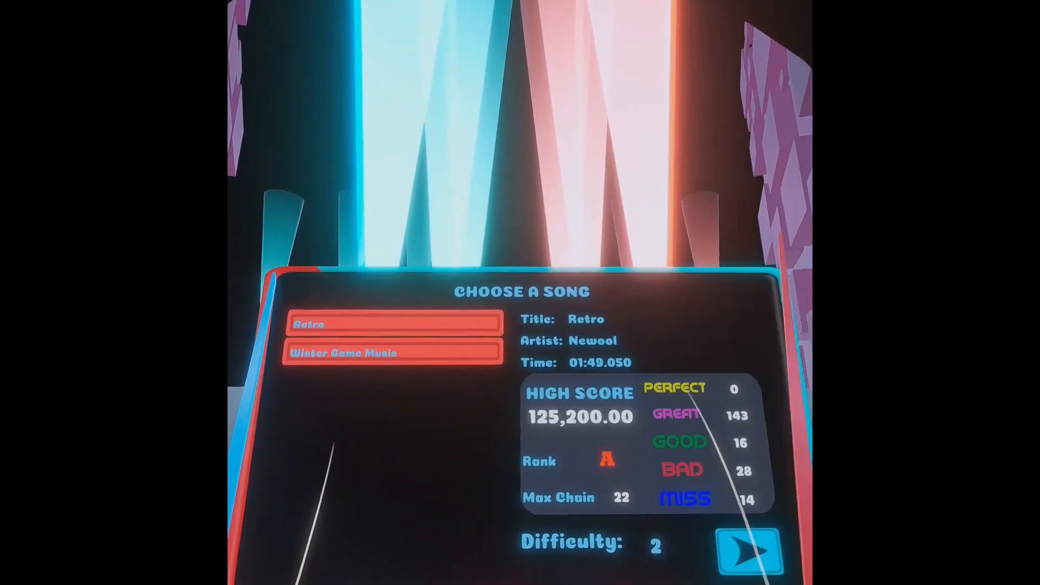
click(749, 551)
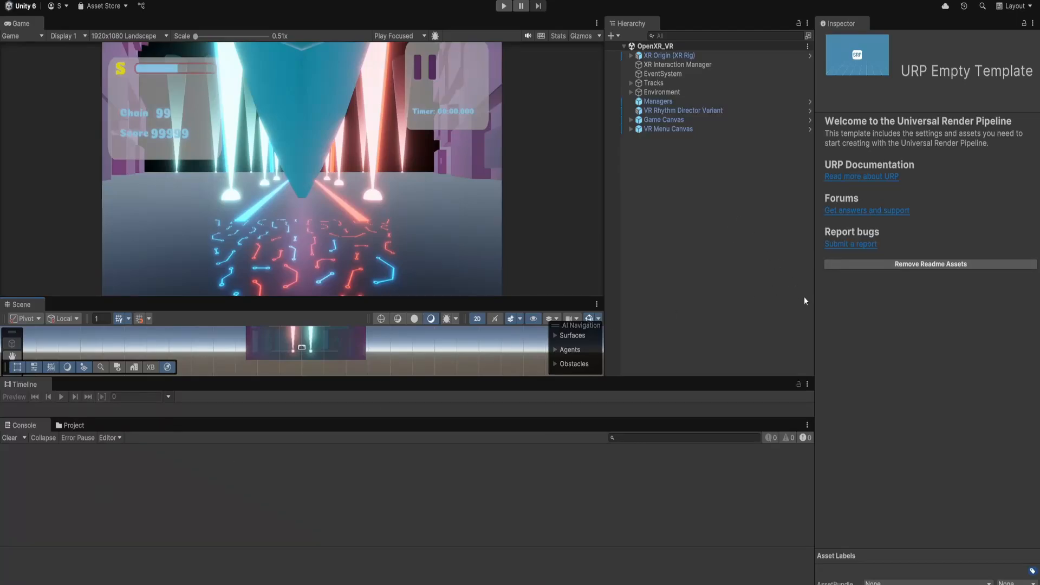
Inspect the XR Origin (XR Rig) and VR Rhythm Director Variant objects in the running scene.
click(696, 209)
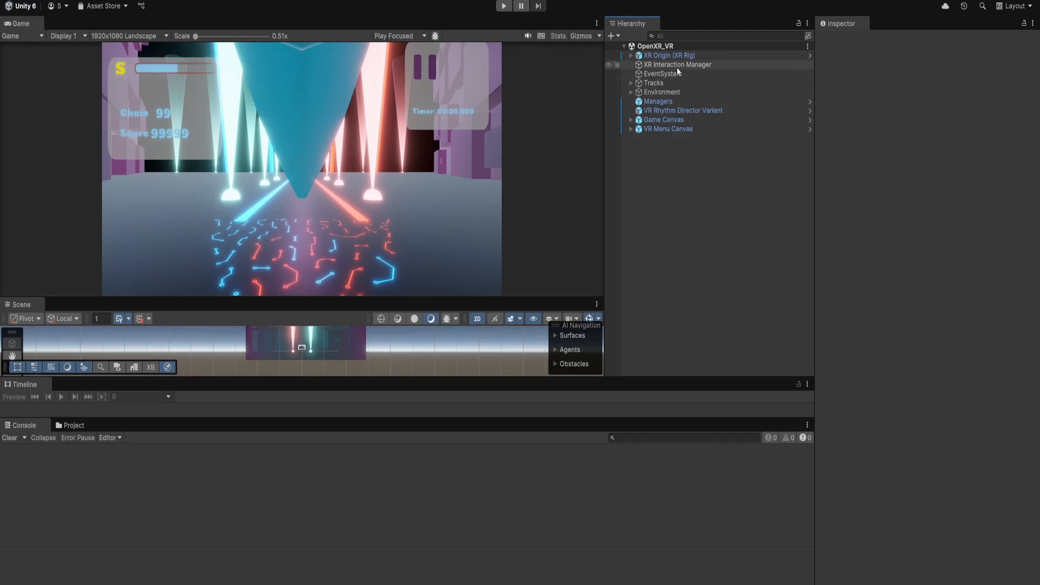
click(662, 57)
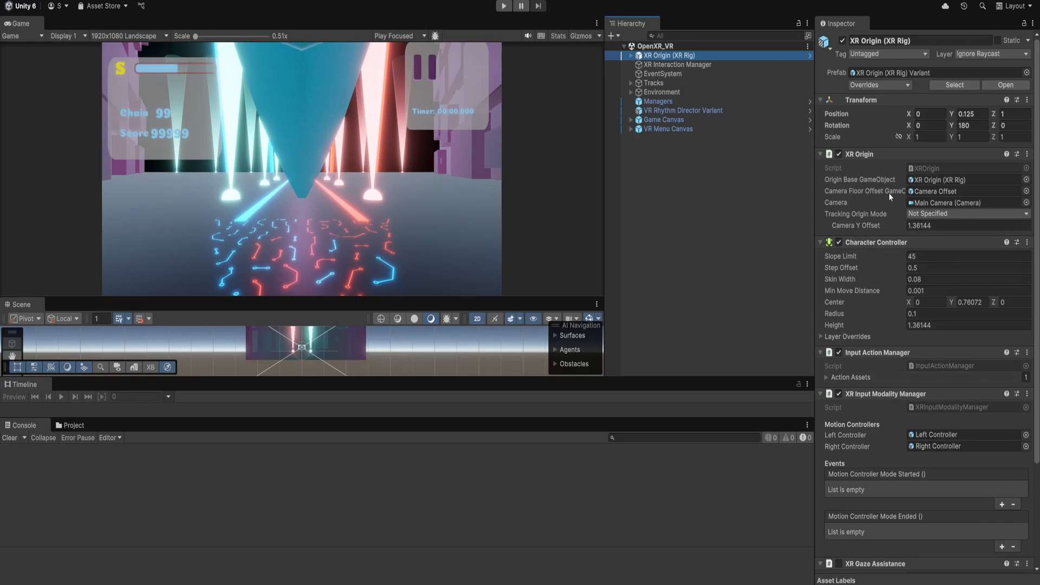
scroll(890, 196, down, 5)
scroll(890, 195, up, 5)
click(673, 102)
click(664, 111)
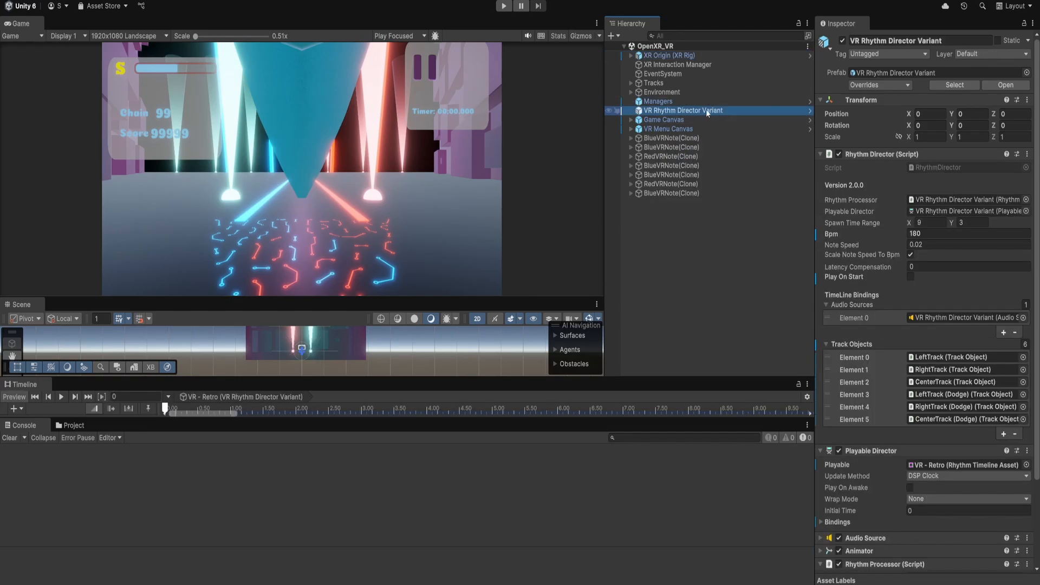
Rearrange the panels and scrub the Rhythm Director timeline to examine the note clips in the Scene view.
drag(361, 296, 366, 205)
click(479, 229)
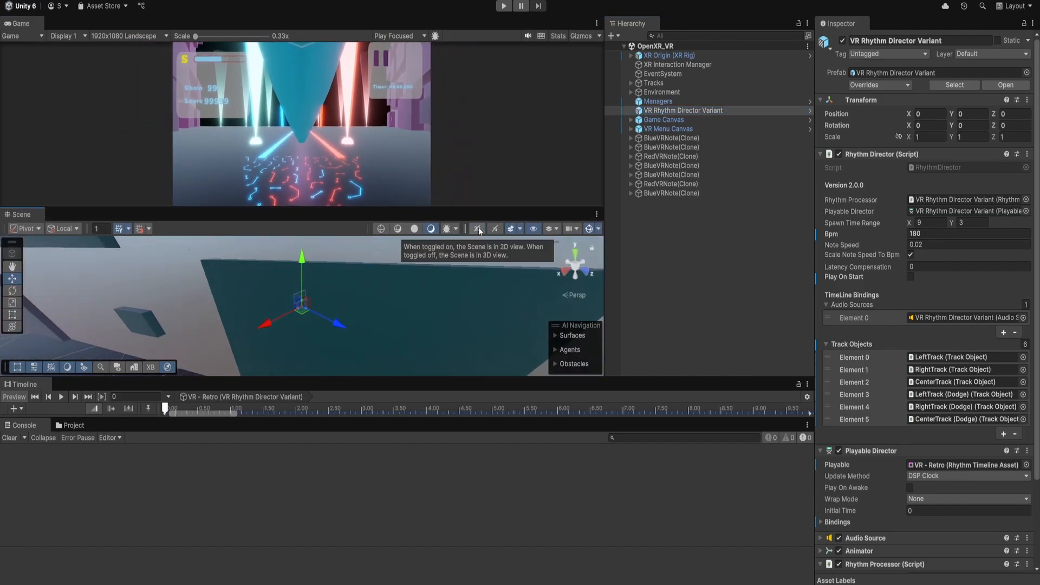
scroll(336, 305, up, 10)
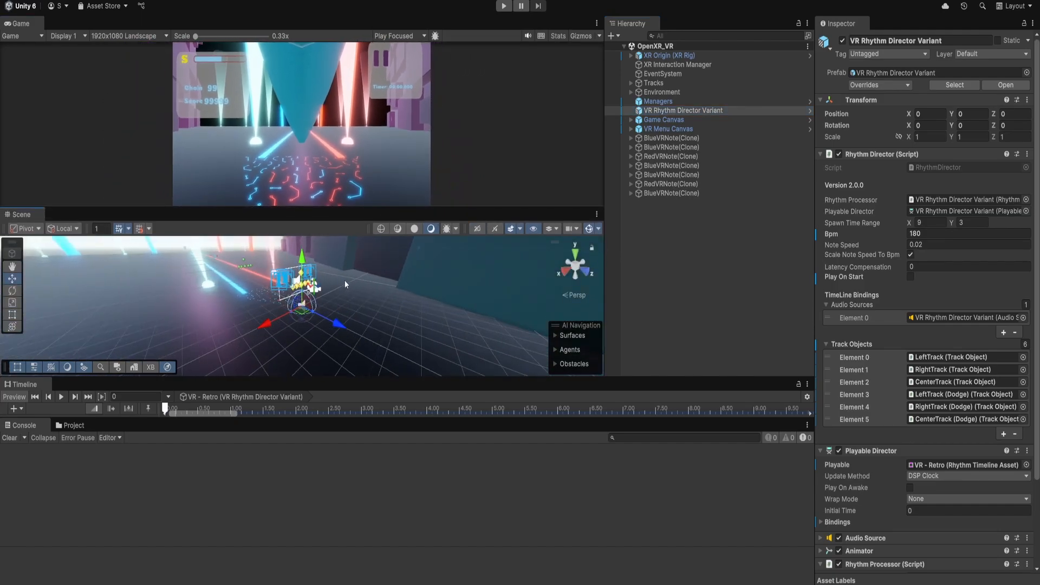
alt+drag(345, 284, 347, 294)
drag(361, 379, 361, 282)
drag(235, 416, 271, 416)
click(217, 318)
scroll(239, 373, down, 10)
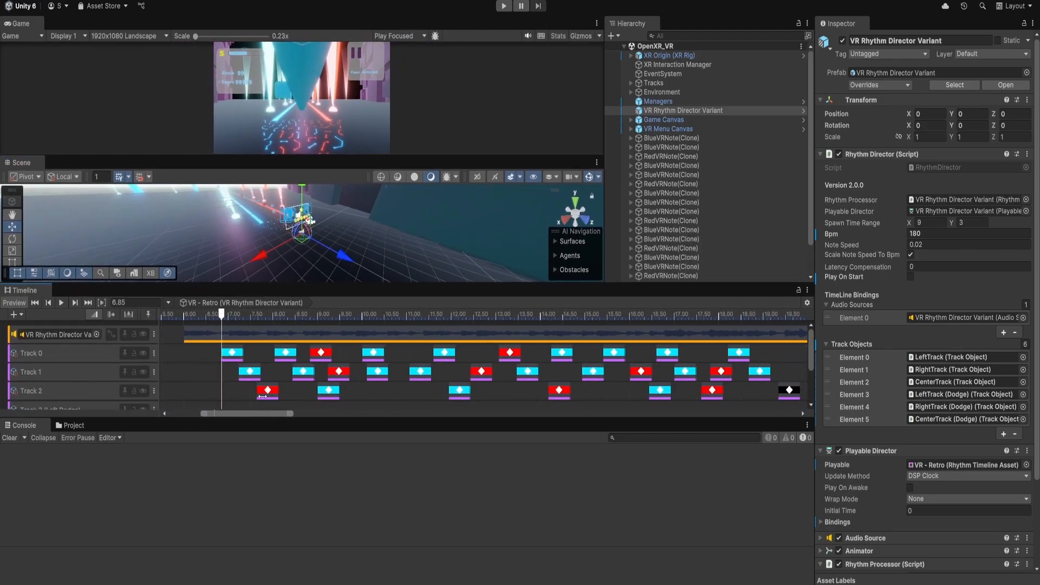
drag(247, 318, 250, 318)
middle_drag(260, 207, 337, 242)
alt+drag(337, 242, 360, 233)
drag(250, 317, 258, 317)
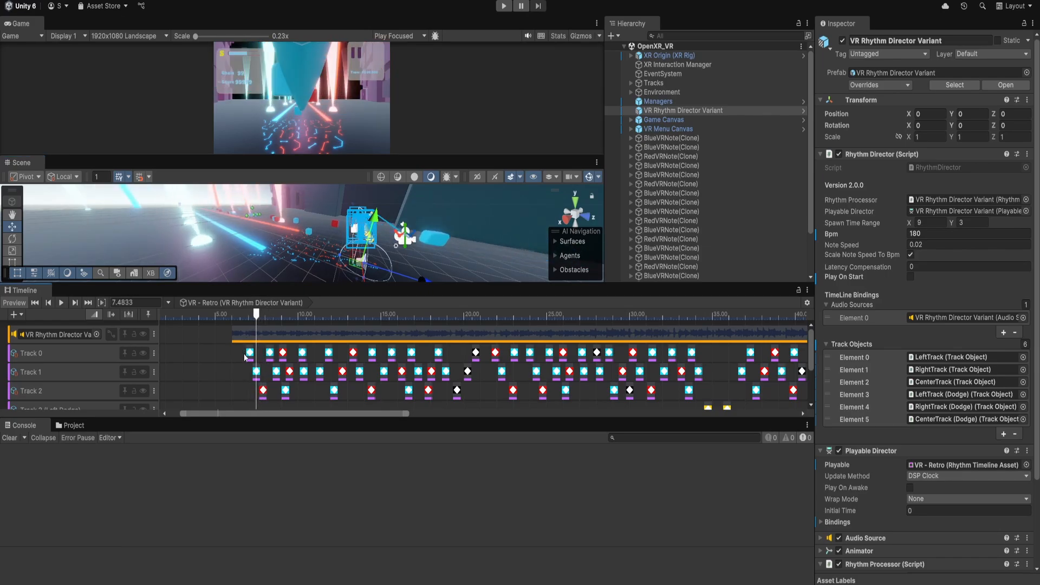
Select the first Track 0 note, move it left in the Scene view, and shift its clip start to about 6.73 s.
click(250, 353)
alt+drag(388, 244, 559, 204)
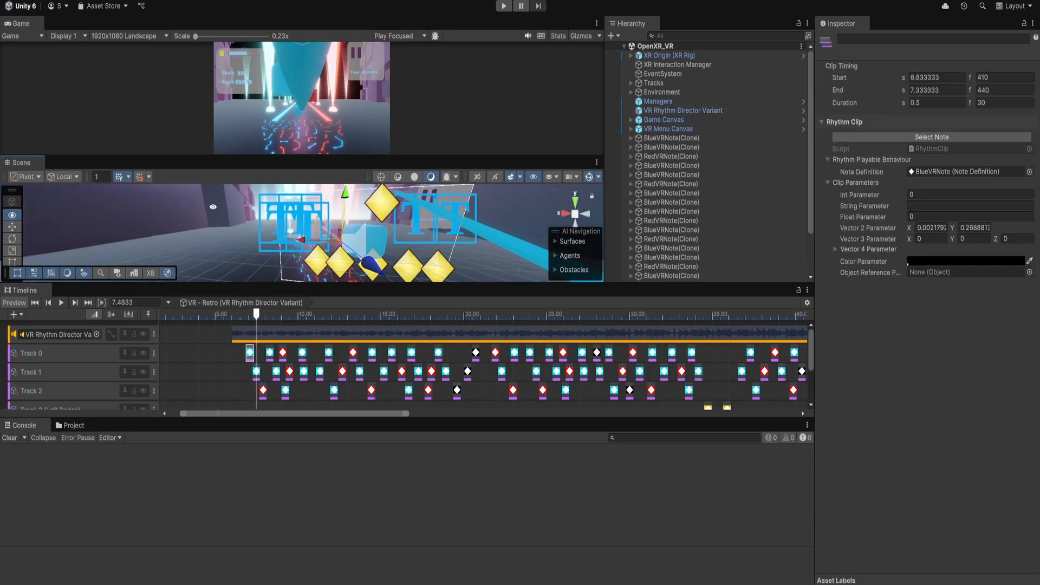
click(590, 180)
alt+drag(404, 230, 349, 216)
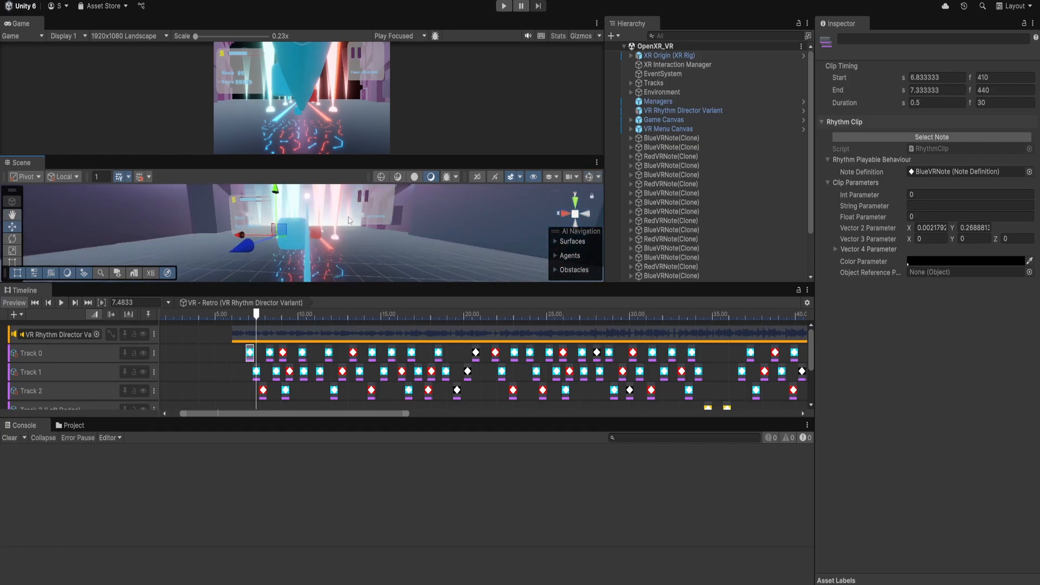
click(476, 178)
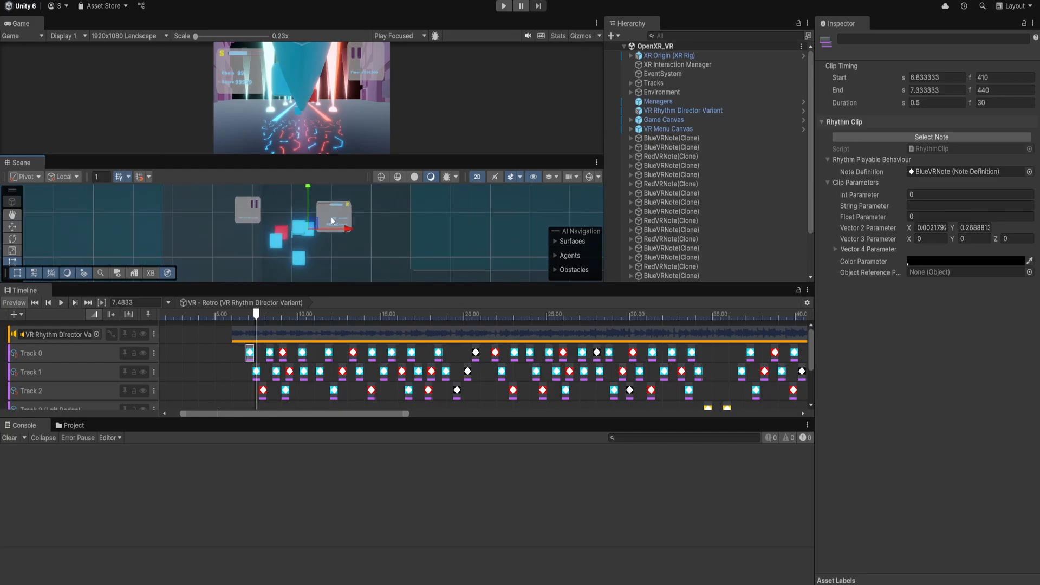
scroll(332, 221, up, 9)
scroll(316, 239, down, 5)
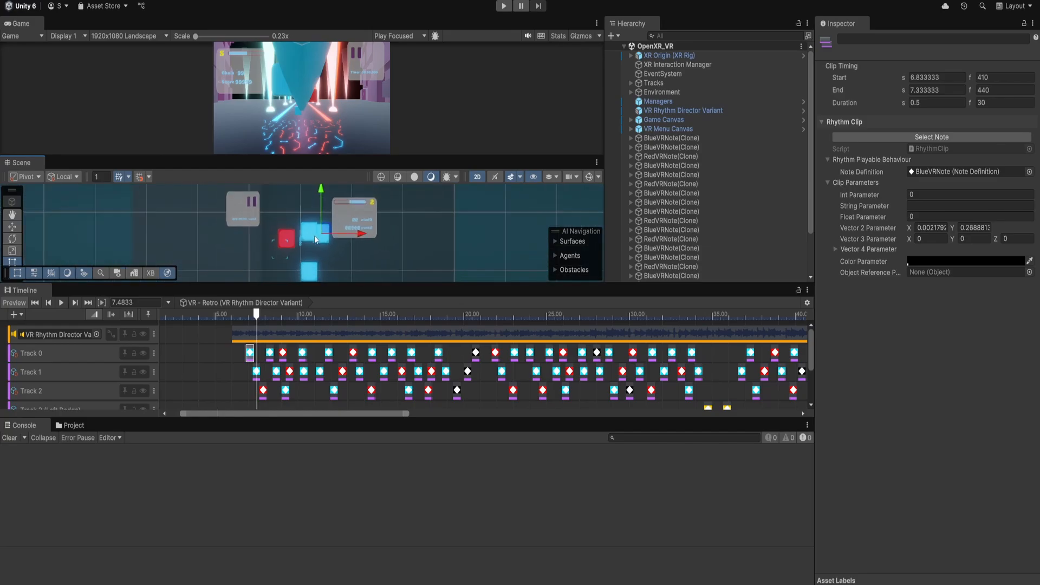
scroll(316, 239, down, 2)
drag(256, 315, 248, 317)
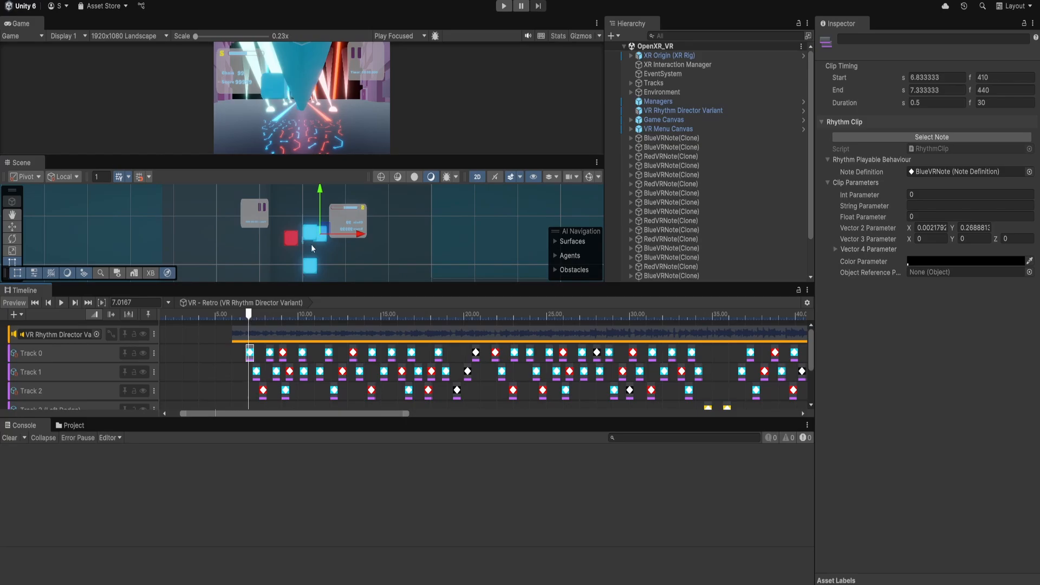
drag(327, 230, 282, 231)
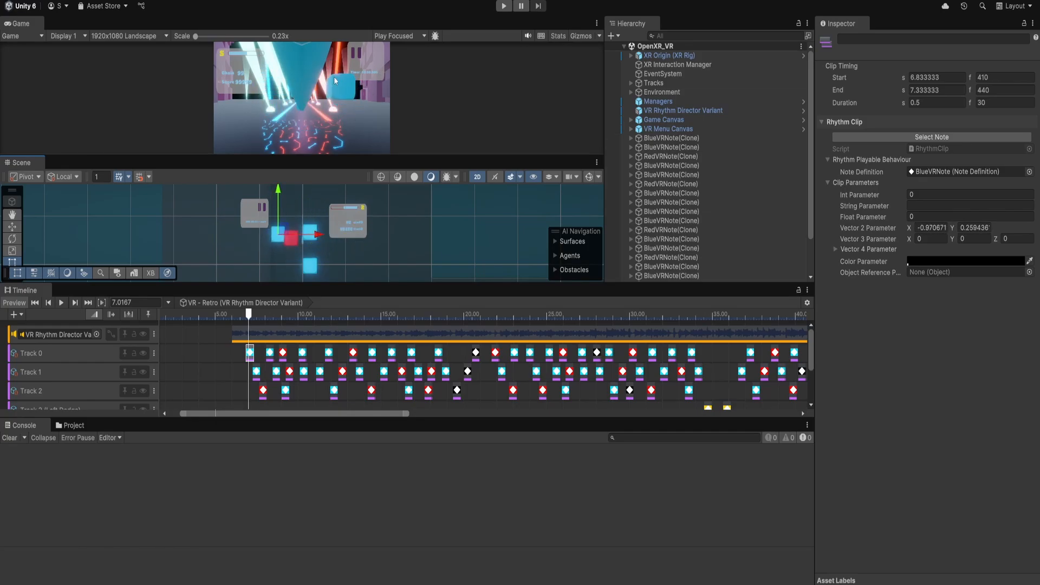
drag(248, 318, 250, 318)
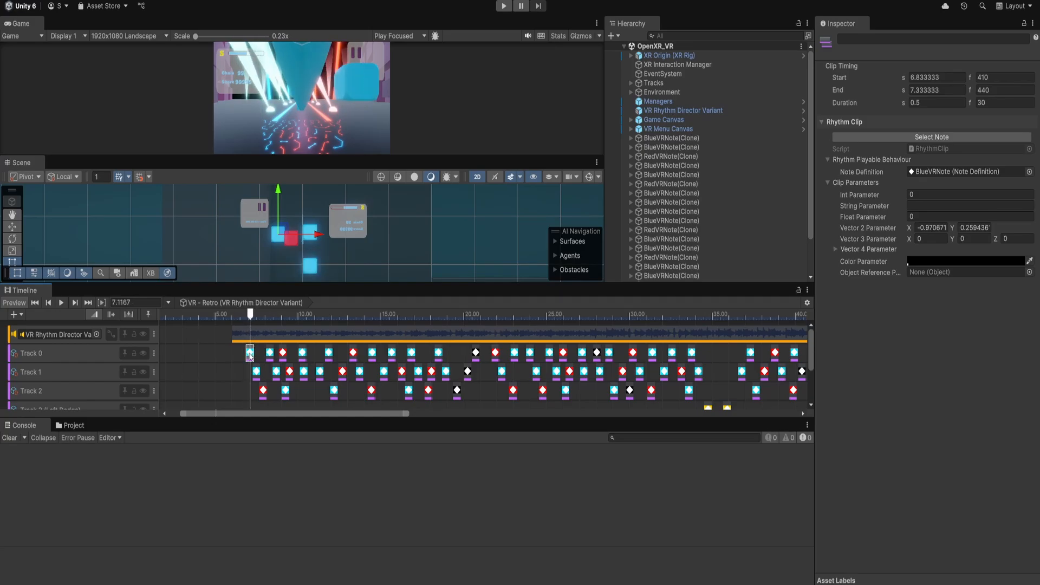
drag(250, 356, 249, 354)
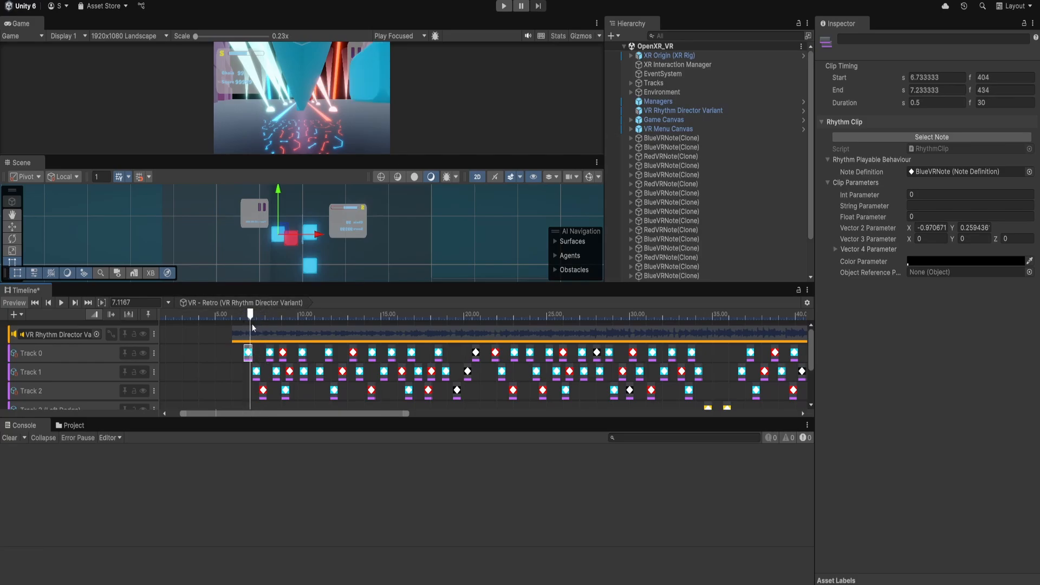
Select the mine note on Track 0 near 20.5 s and scrub the playhead to it.
drag(250, 316, 249, 317)
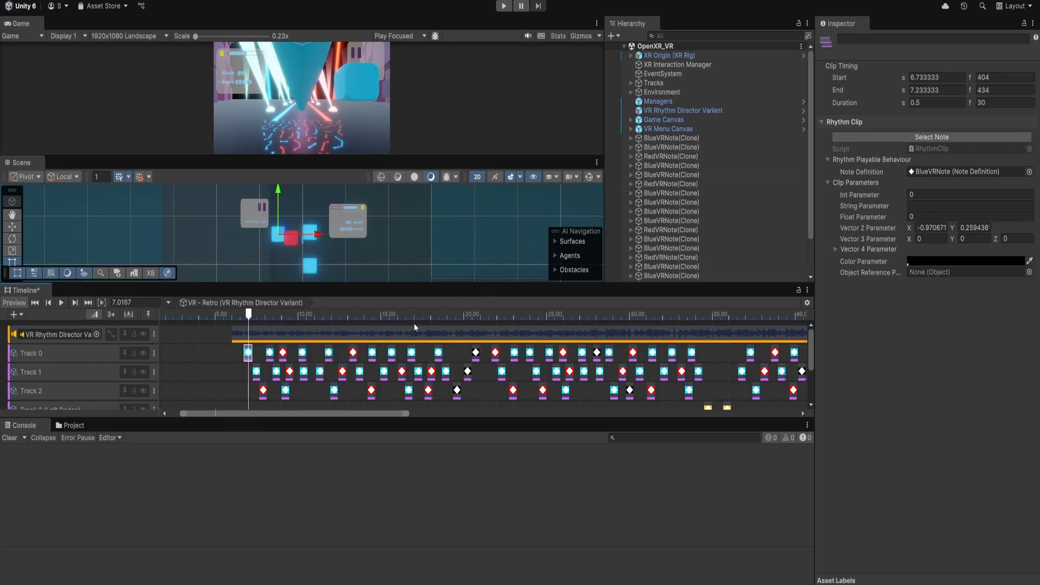
click(475, 352)
drag(270, 319, 473, 321)
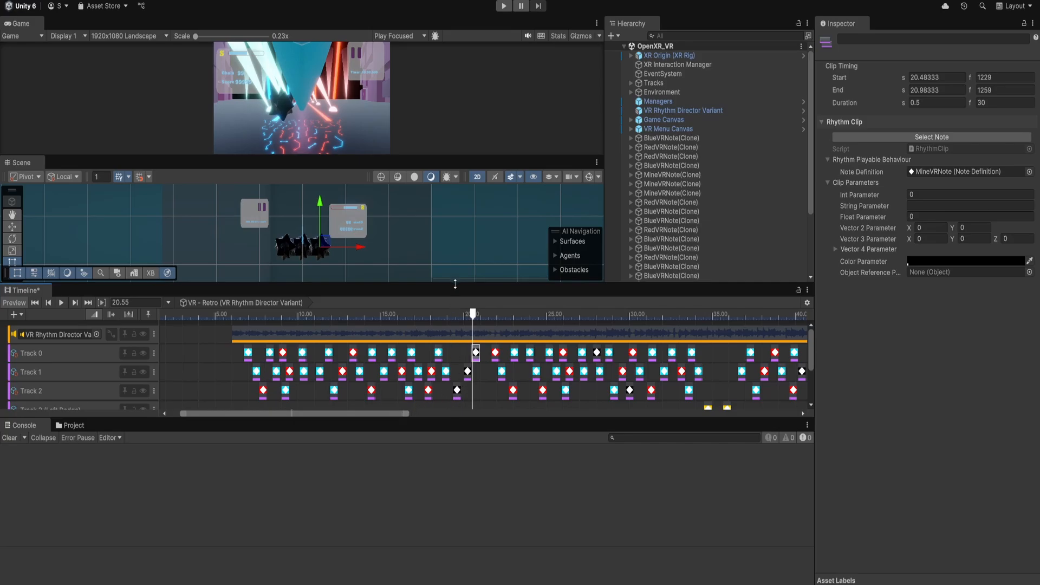
Enlarge the Timeline panel, then zoom and scroll the timeline to review the notes on all tracks.
drag(455, 284, 460, 182)
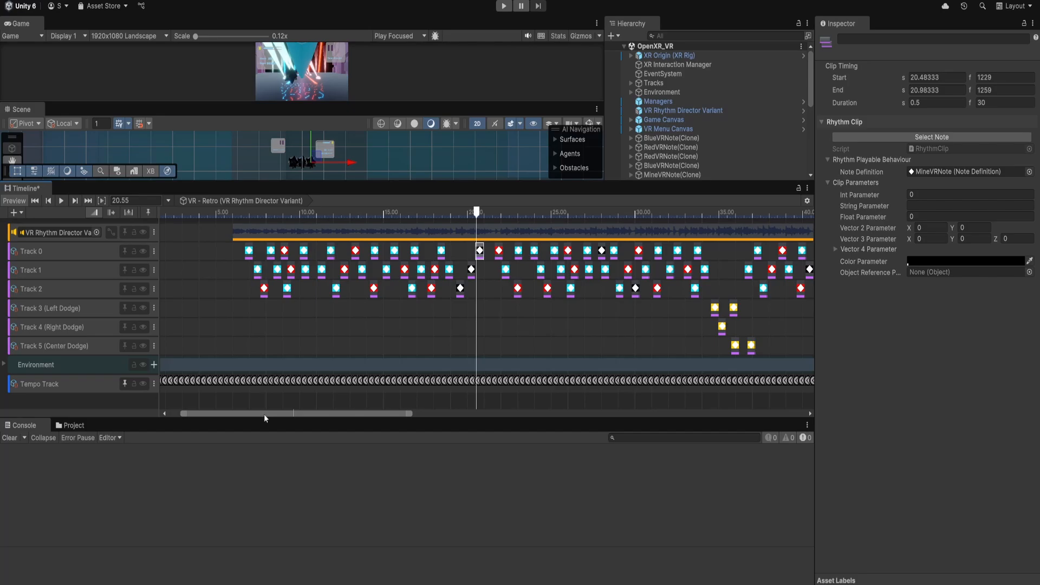
drag(265, 414, 266, 415)
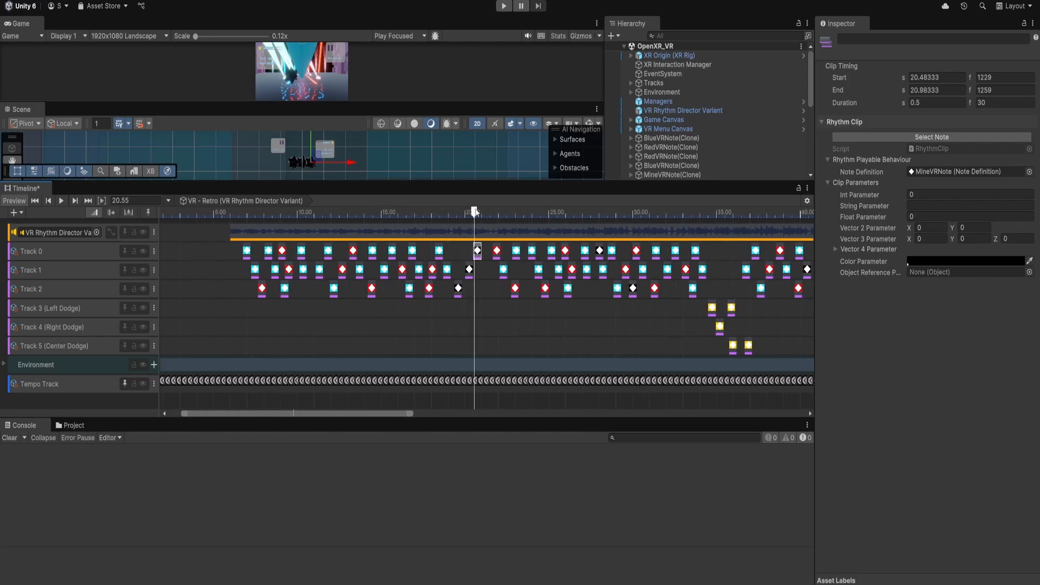
drag(475, 212, 302, 222)
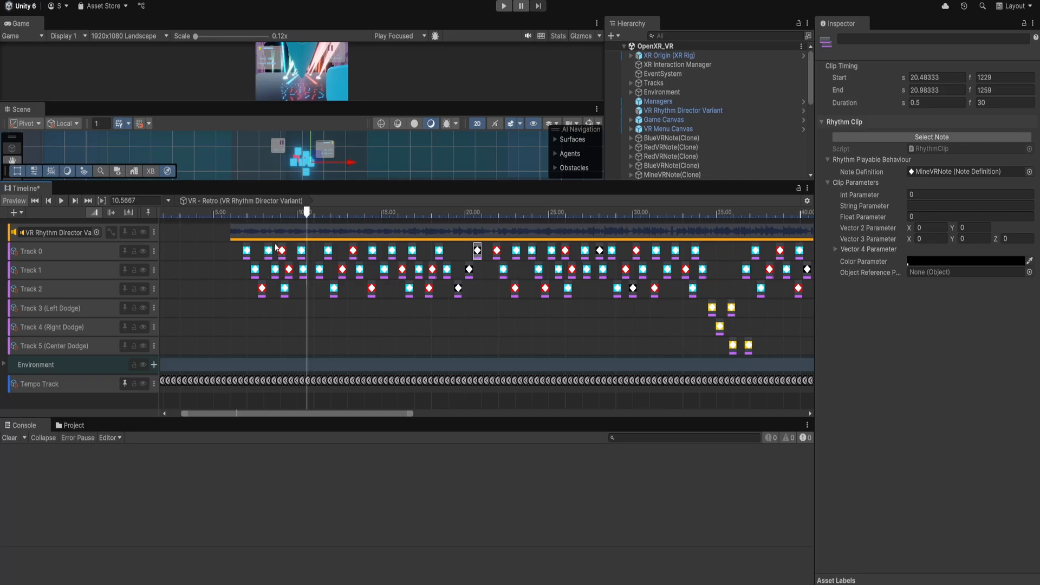
scroll(276, 275, up, 10)
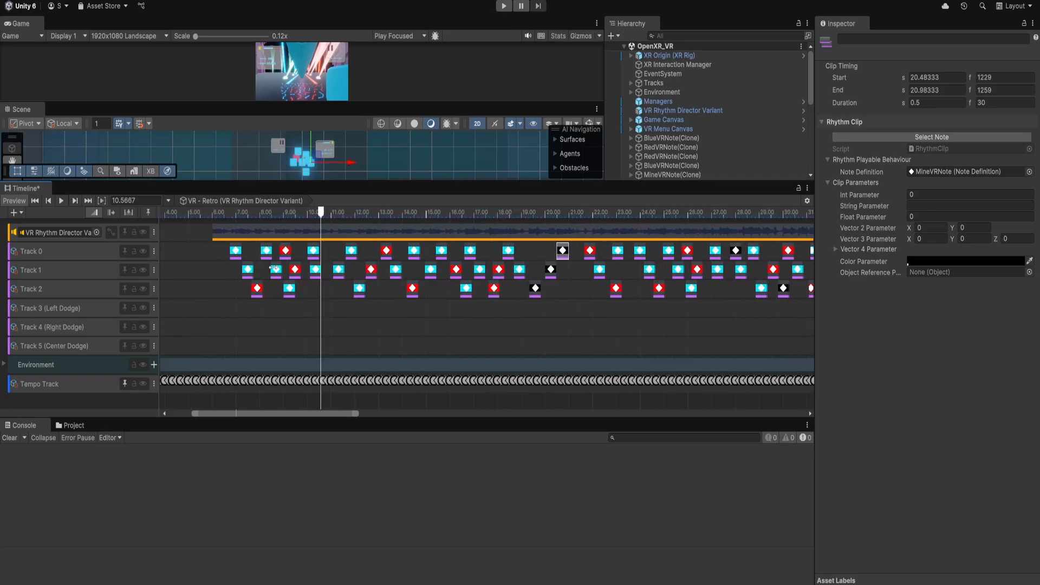
scroll(279, 275, up, 3)
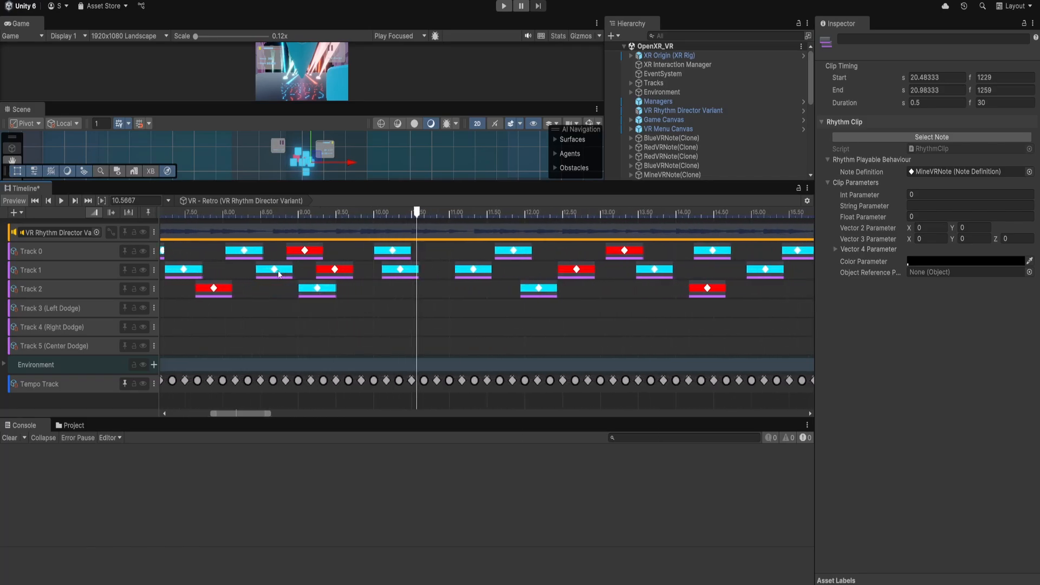
scroll(279, 274, down, 8)
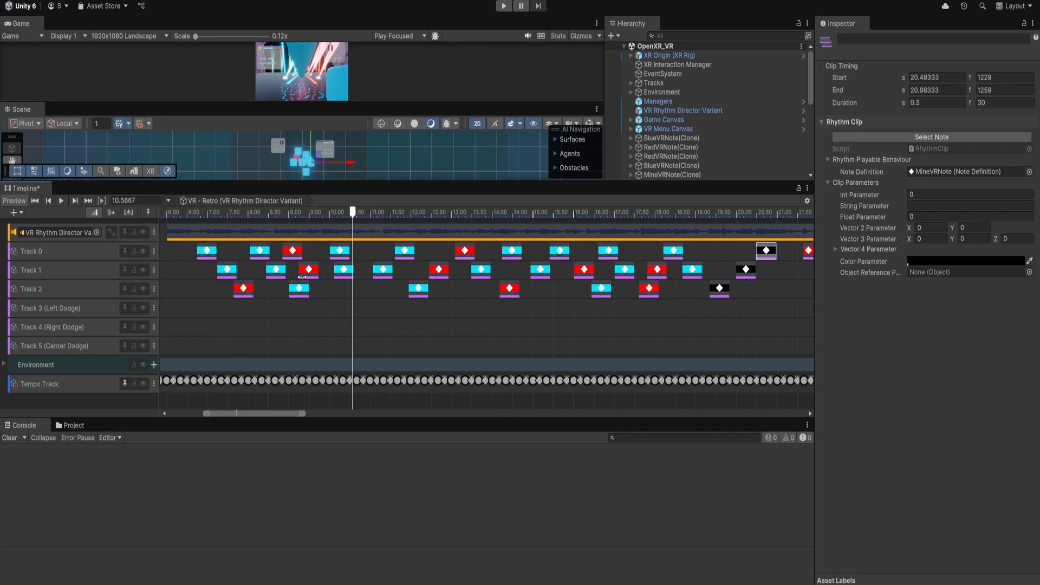
scroll(301, 277, down, 6)
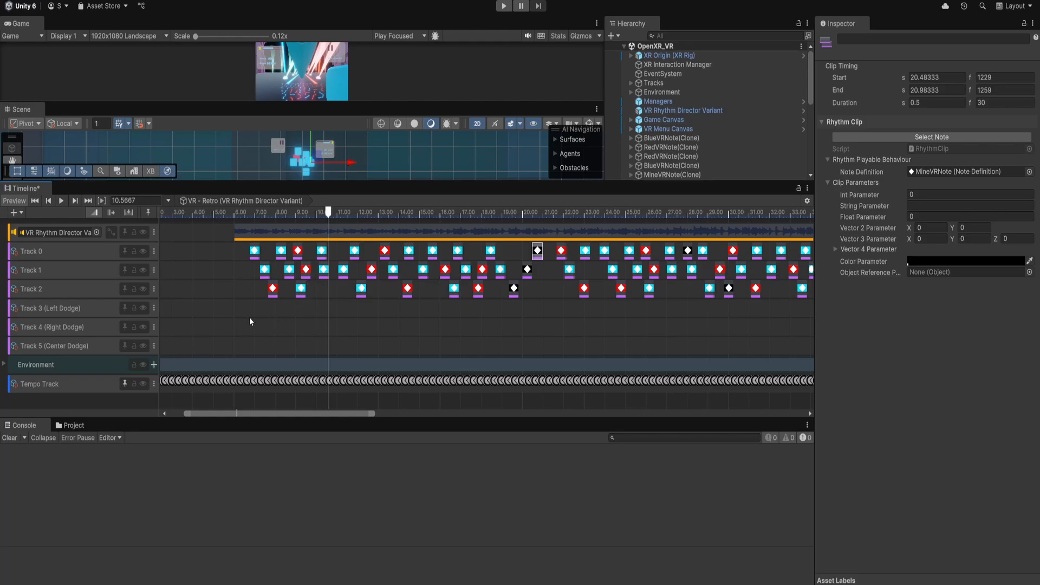
drag(287, 412, 363, 412)
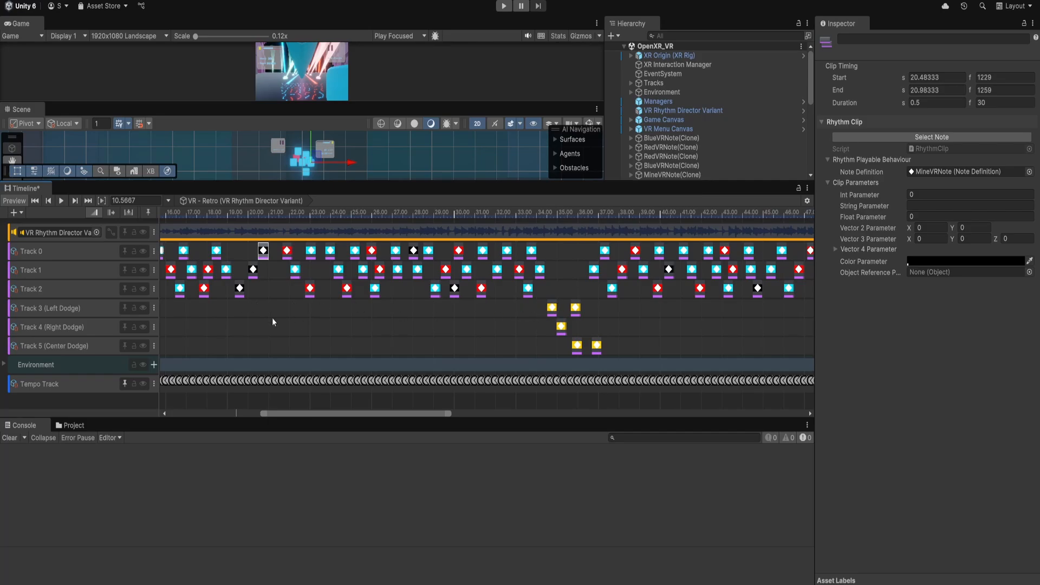
Select the dodge notes on Tracks 3, 4 and 5 and scrub the playhead across them.
click(552, 308)
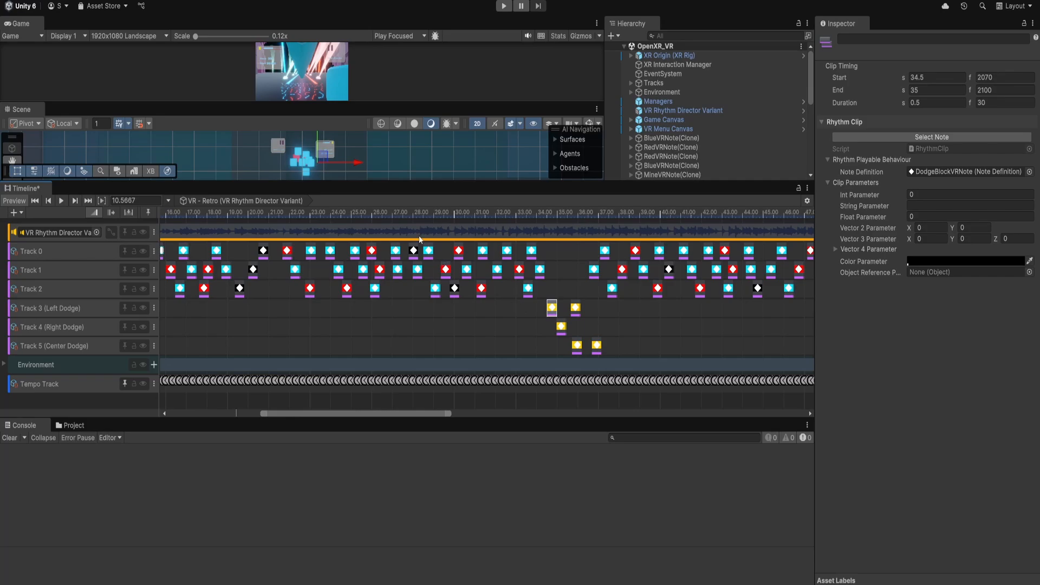
drag(535, 215, 546, 216)
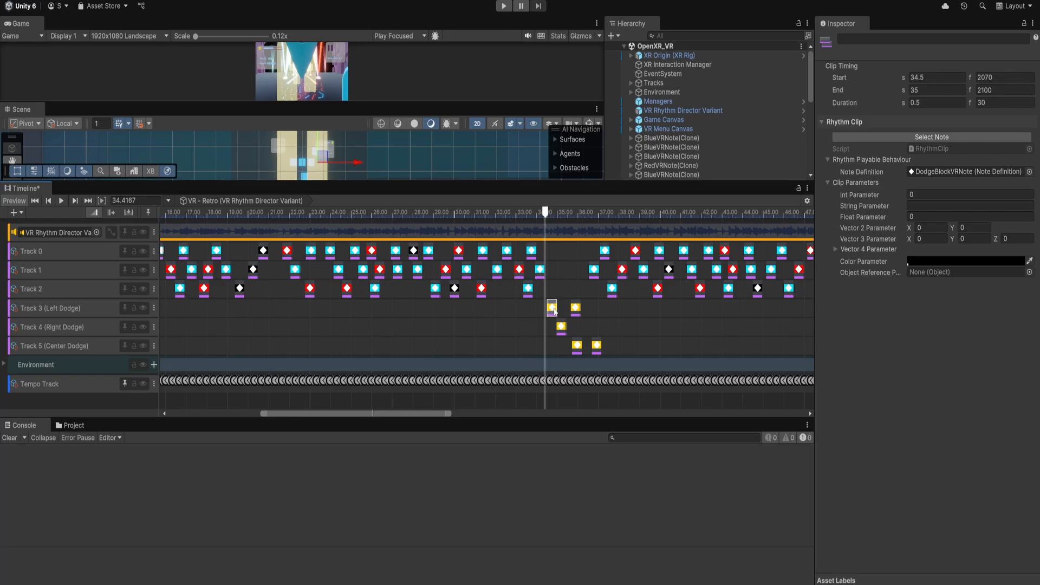
click(561, 326)
click(577, 345)
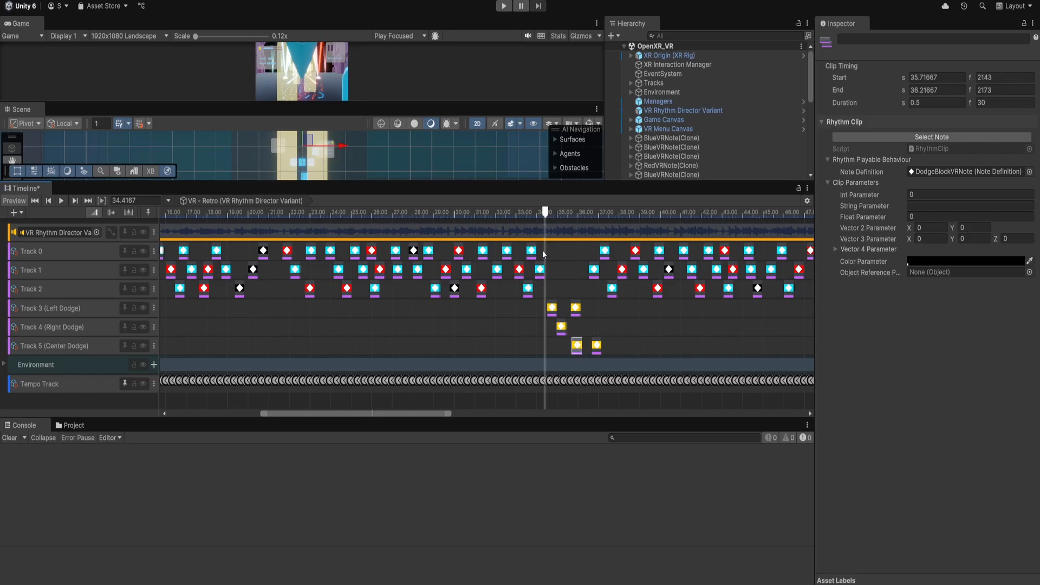
drag(545, 216, 553, 217)
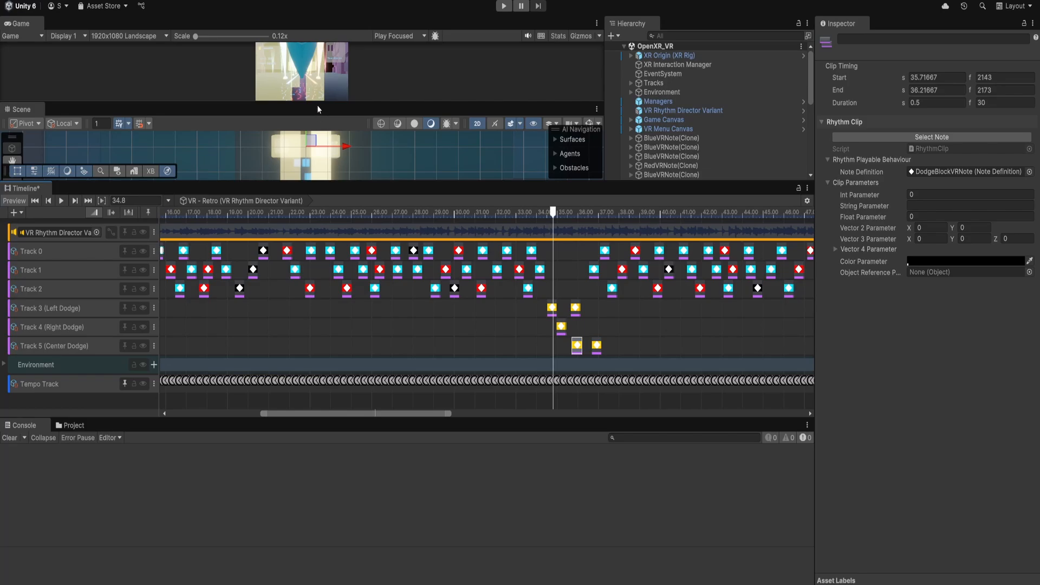
Resize the Game and Scene panels, expand Tracks, and inspect the LeftTrack, RightTrack and CenterTrack (Dodge) objects.
drag(317, 104, 318, 93)
drag(342, 180, 350, 259)
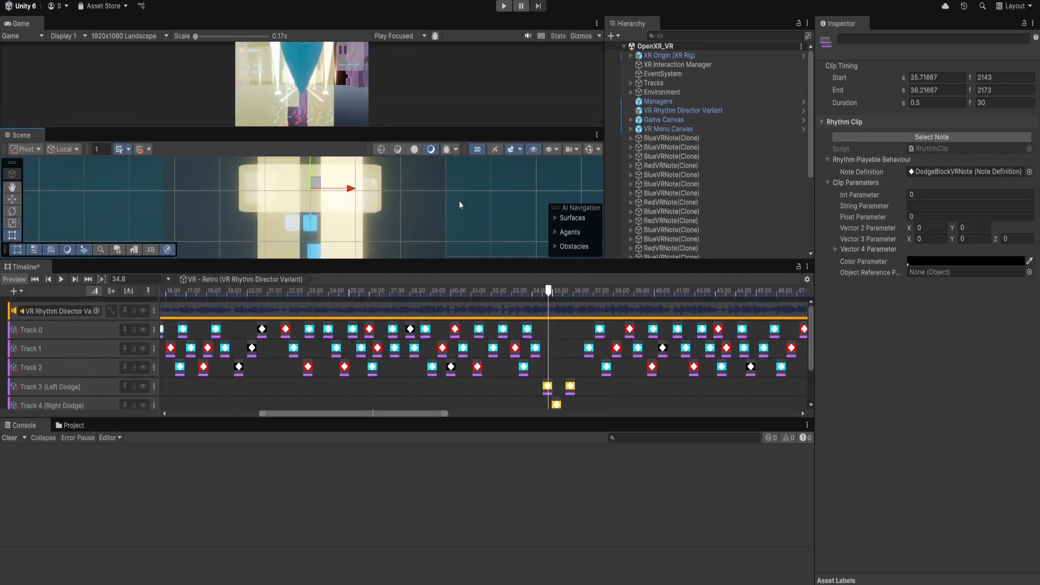
click(632, 83)
click(662, 119)
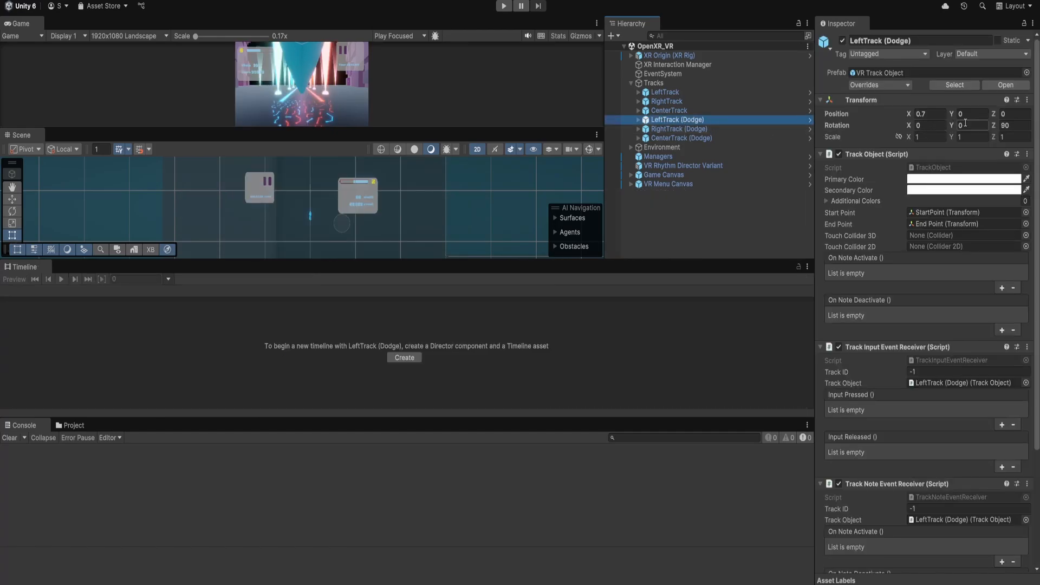
click(686, 128)
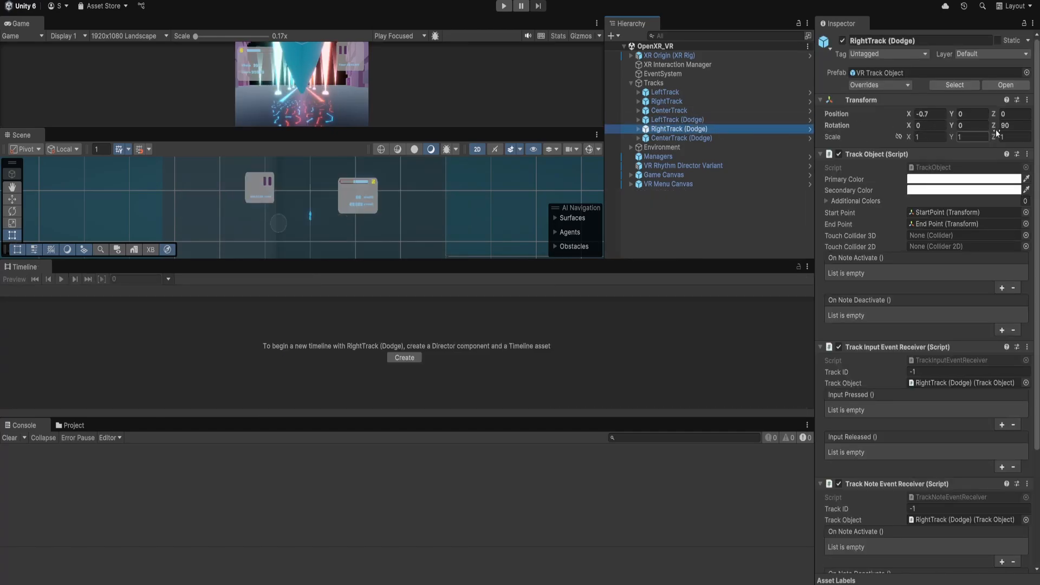
click(712, 138)
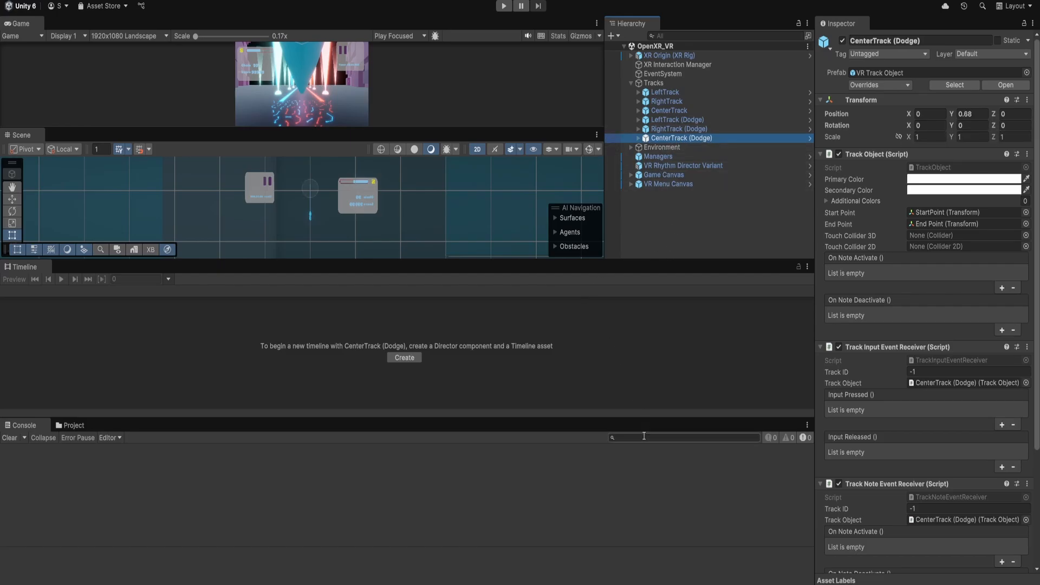
Search the project assets for dodge, open the DodgeBlockVRNote prefab, and return to the scene.
click(97, 425)
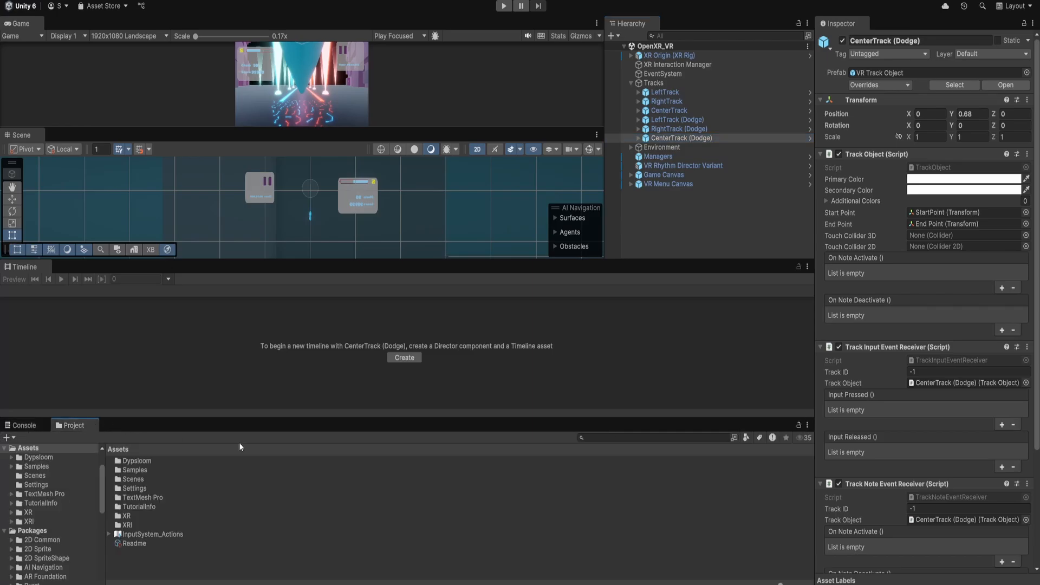
click(666, 441)
text(dodge)
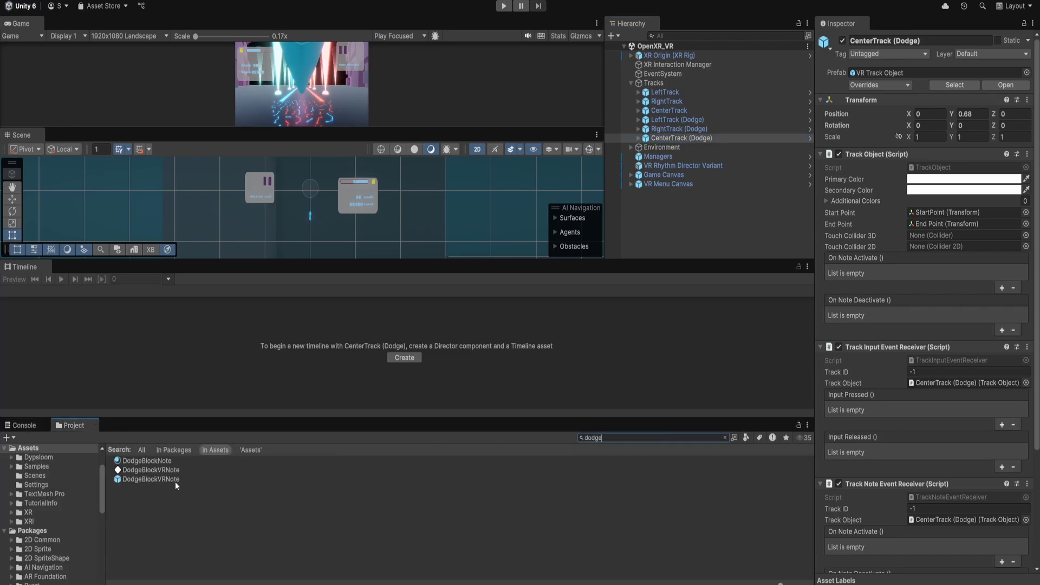
double_click(173, 480)
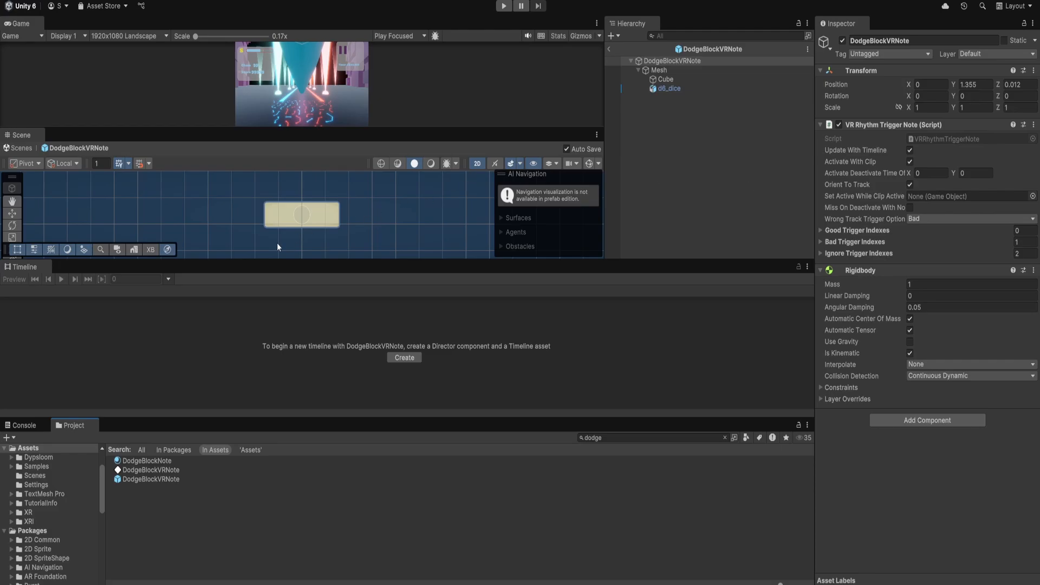
click(609, 50)
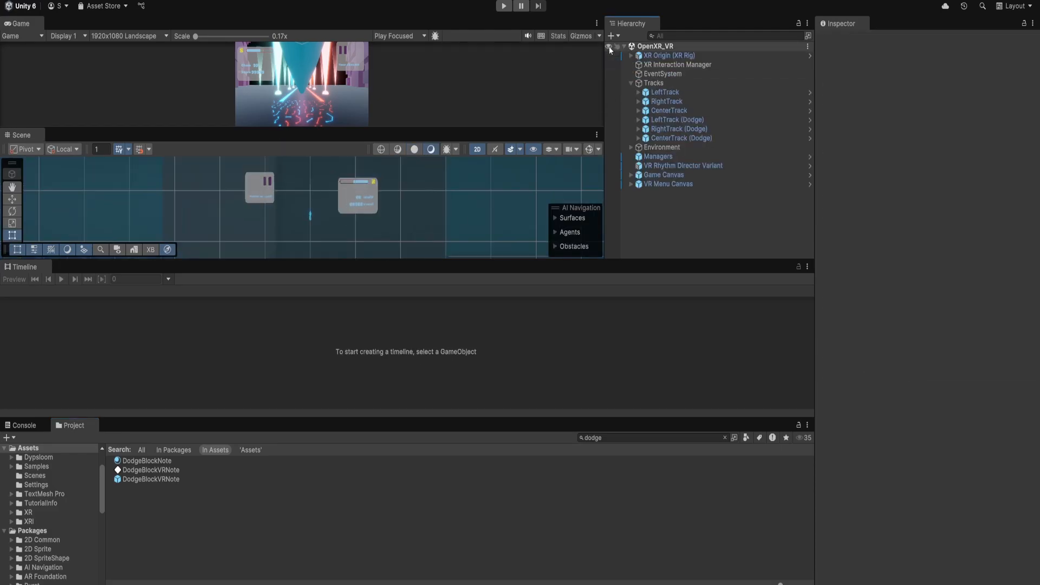
Compare the transforms of the CenterTrack, RightTrack and LeftTrack (Dodge) objects.
click(680, 138)
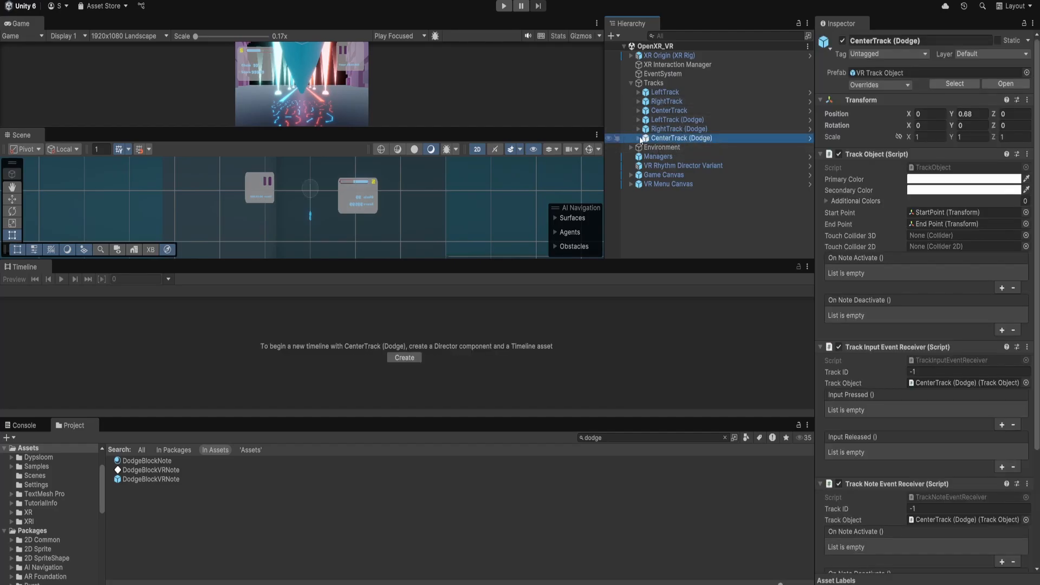
click(726, 129)
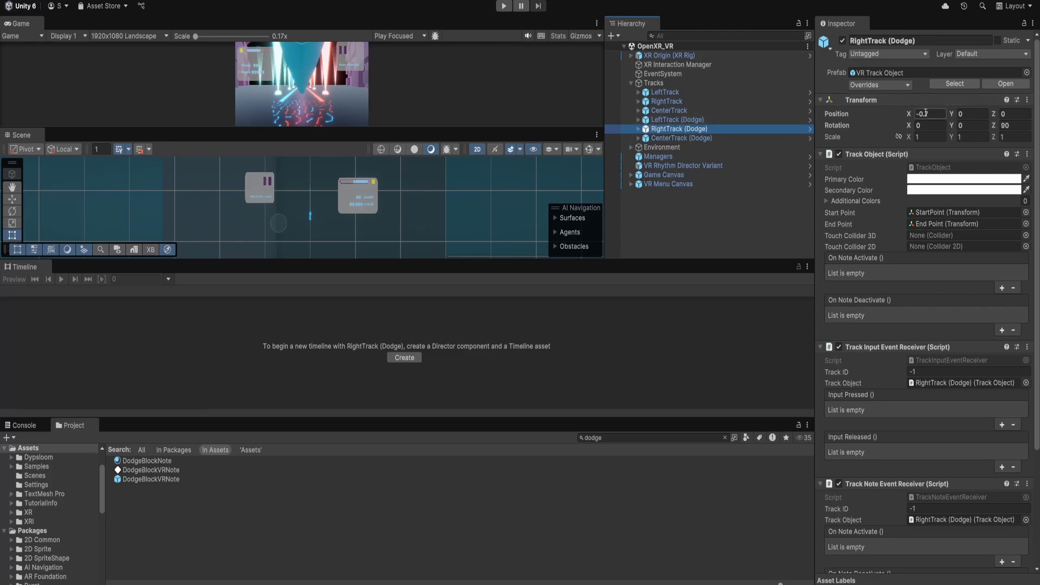
click(723, 121)
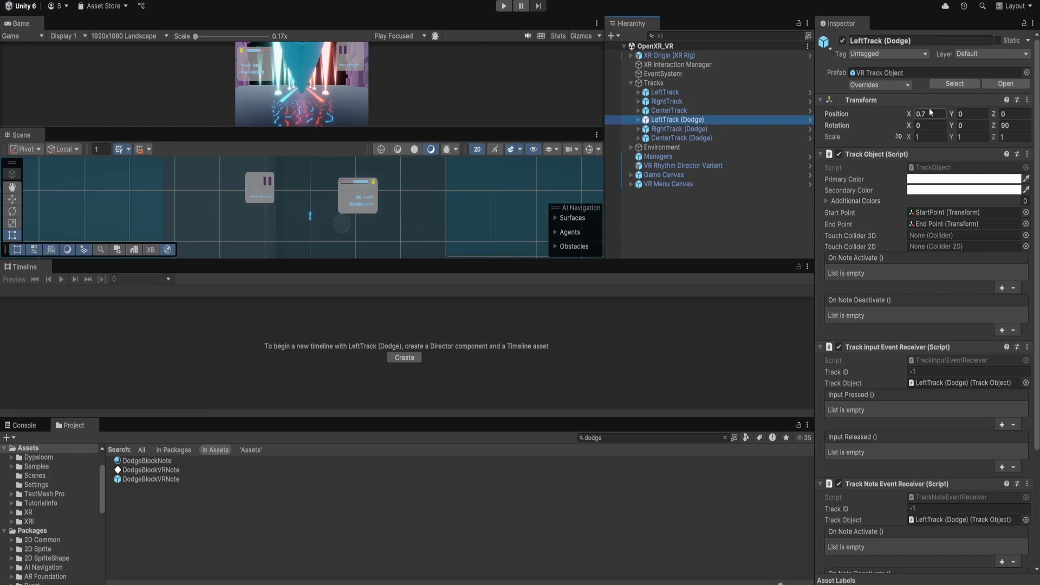
click(697, 129)
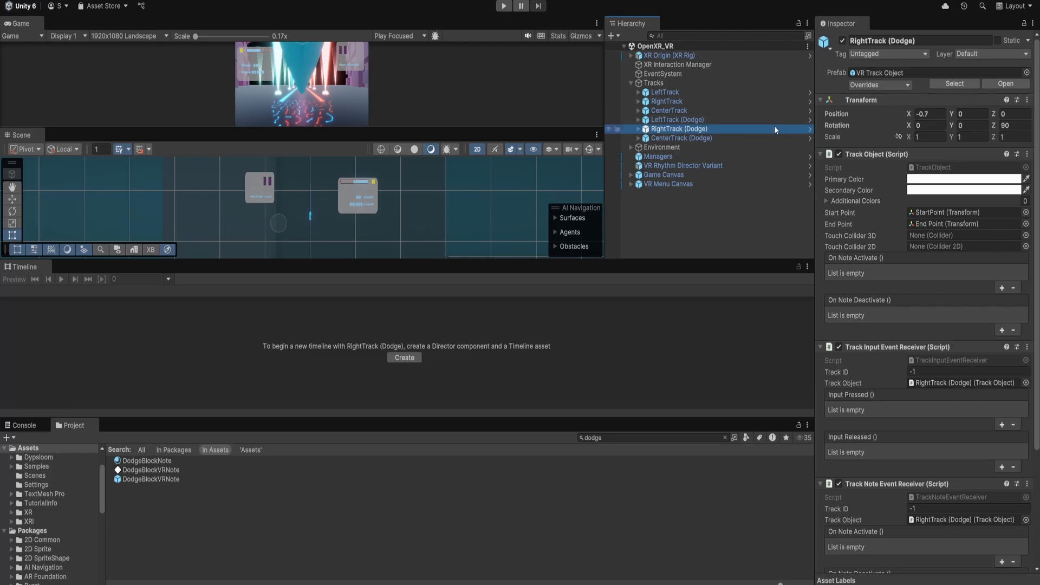
click(746, 138)
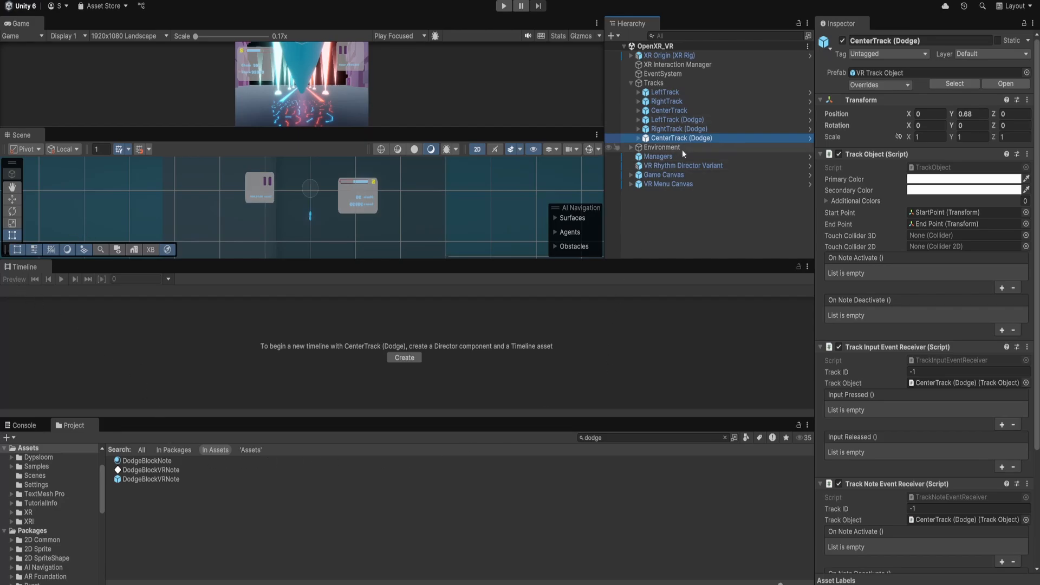
Try moving the Track 3 dodge note sideways in the Scene view, and undo the move.
click(681, 164)
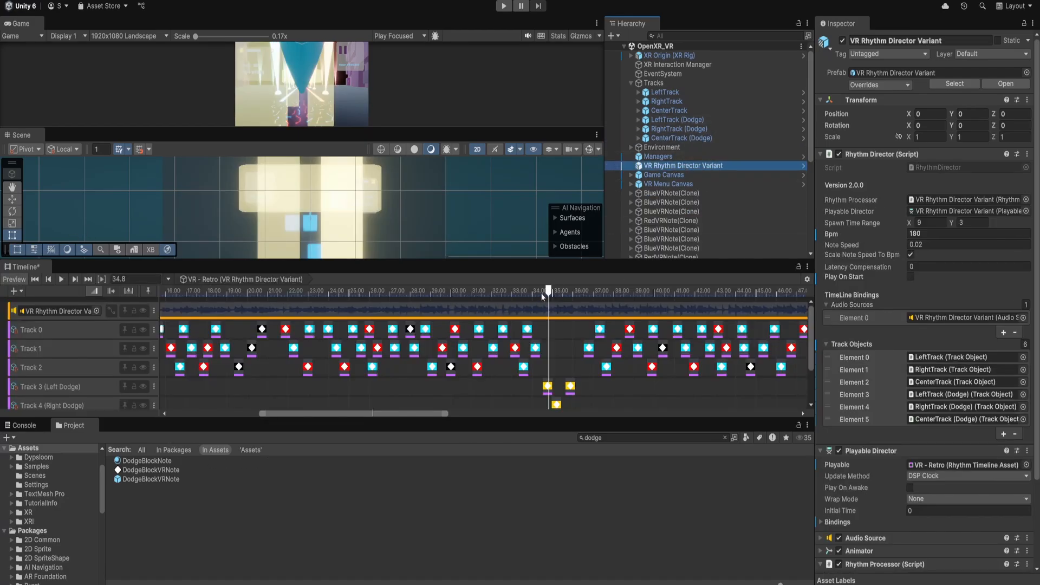
click(541, 293)
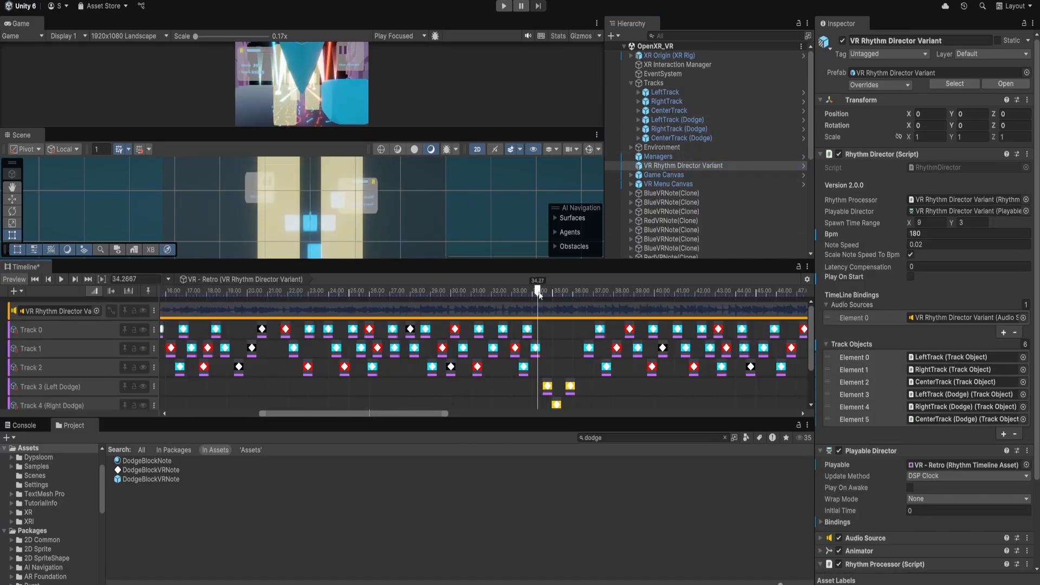
click(548, 386)
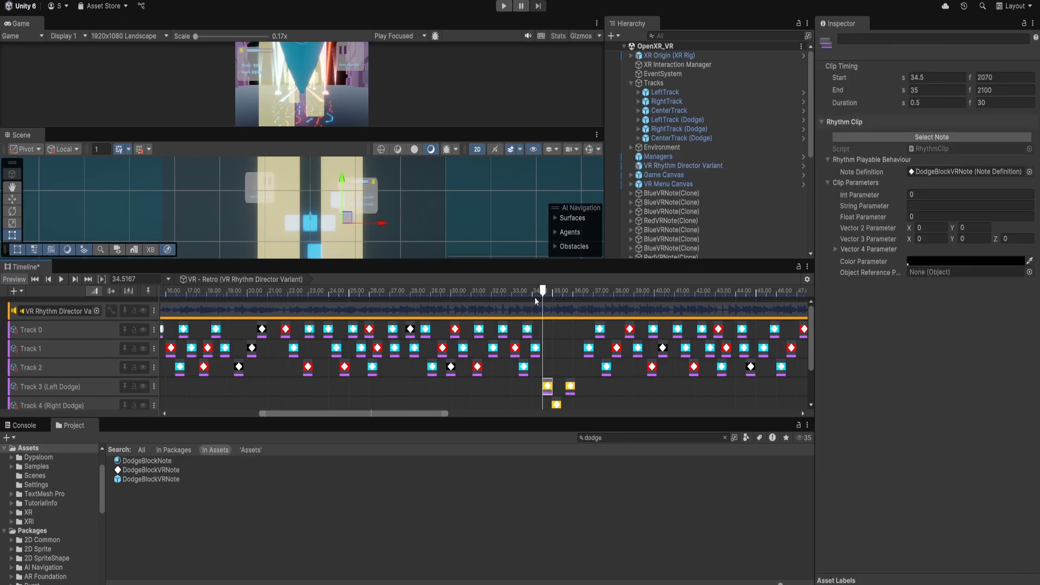
drag(543, 292, 550, 293)
drag(347, 218, 334, 217)
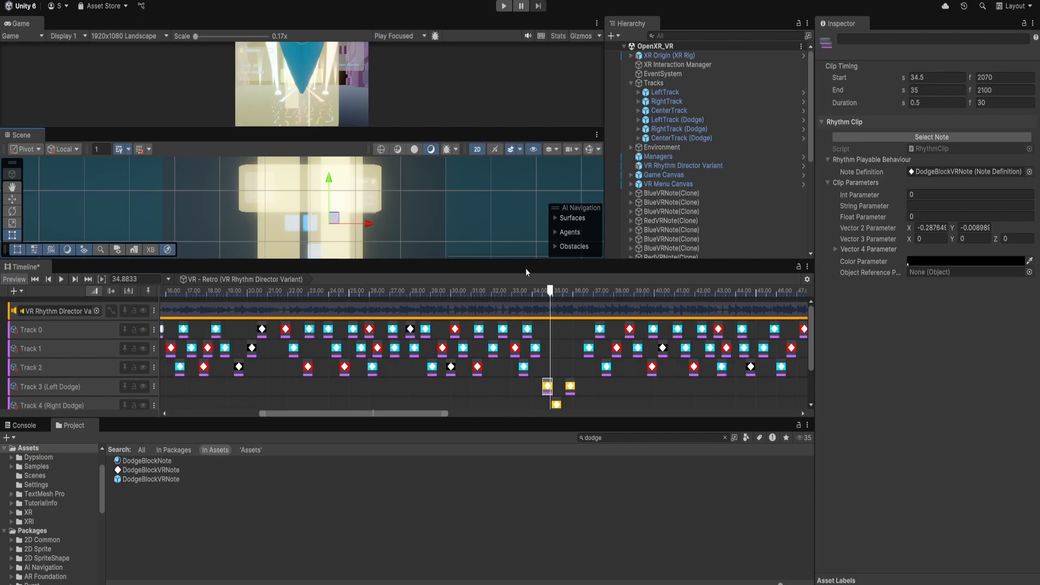
key(ctrl+z)
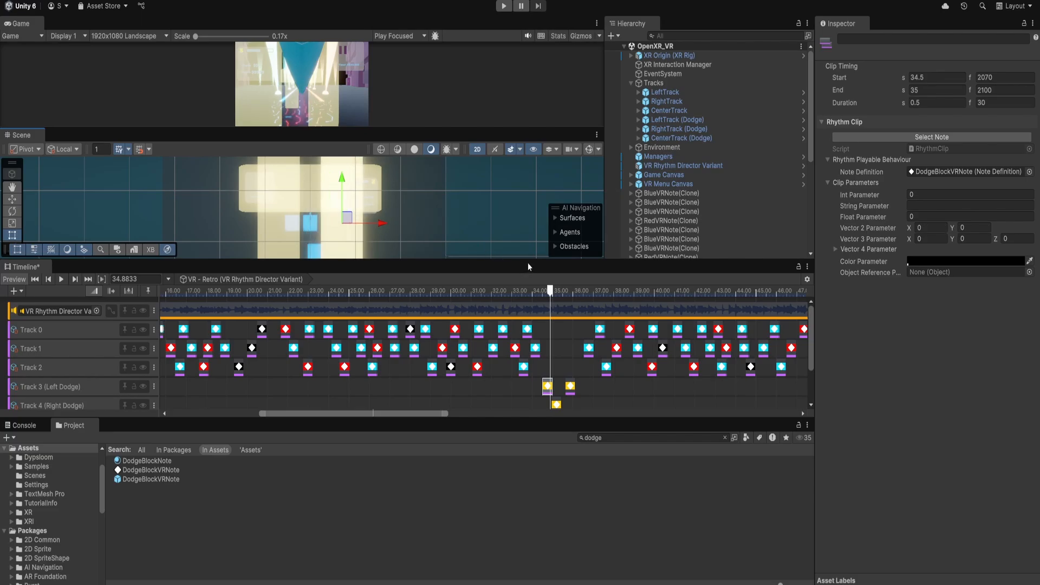
Select a blue Track 0 note near 28.5 s and locate its BlueVRNote note definition in the project.
click(544, 291)
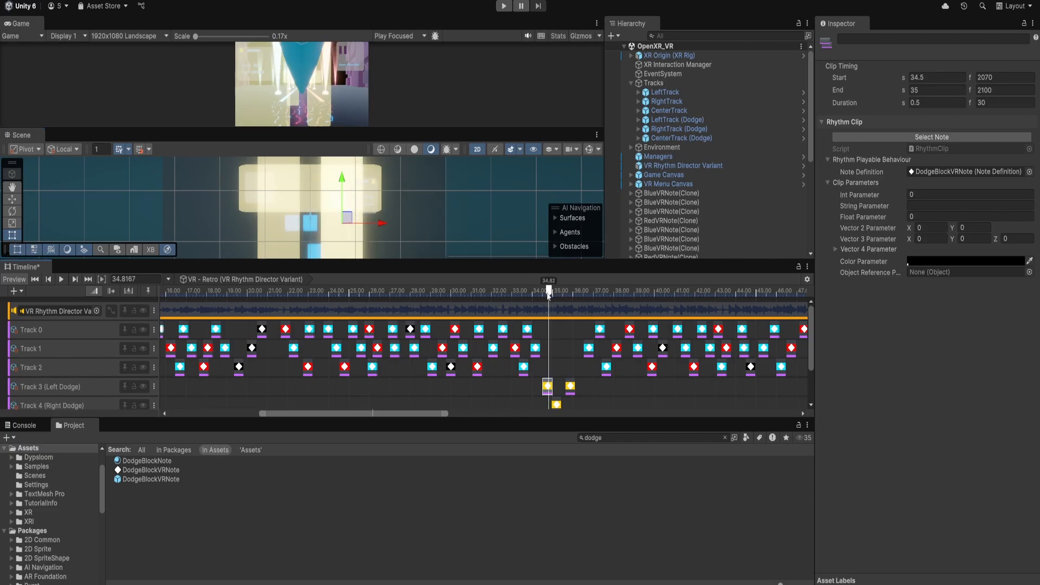
click(603, 439)
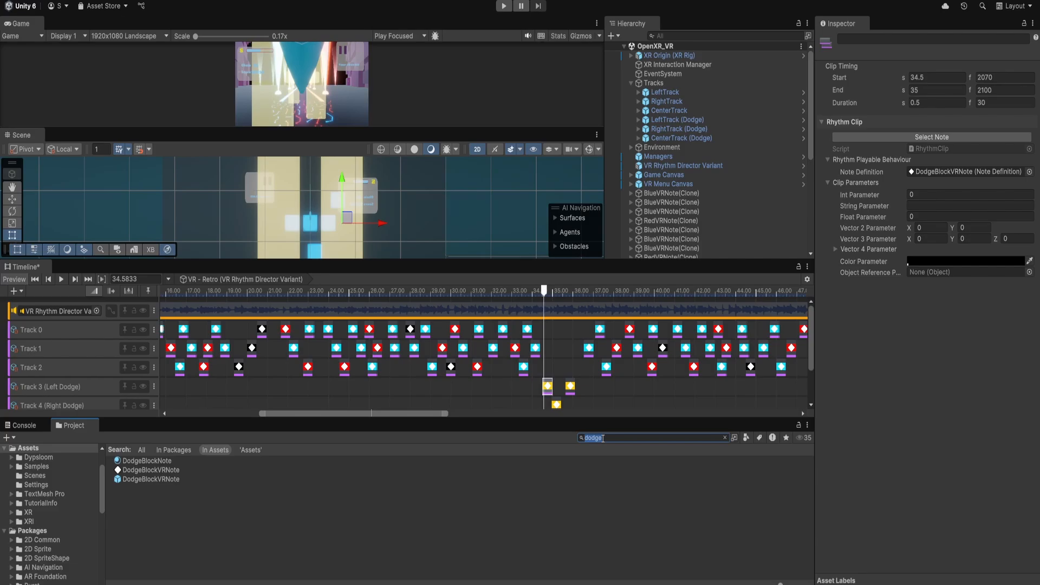
click(426, 330)
click(935, 172)
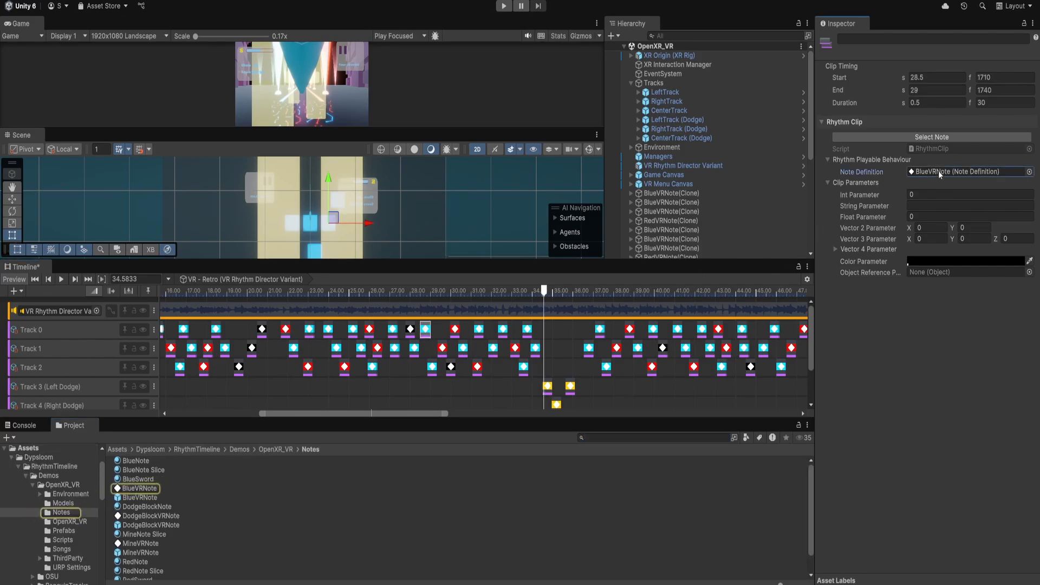
Open the BlueVRNote prefab and inspect its Wrong Track Trigger Option and the Good, Bad and Ignore Trigger Indexes lists.
double_click(158, 496)
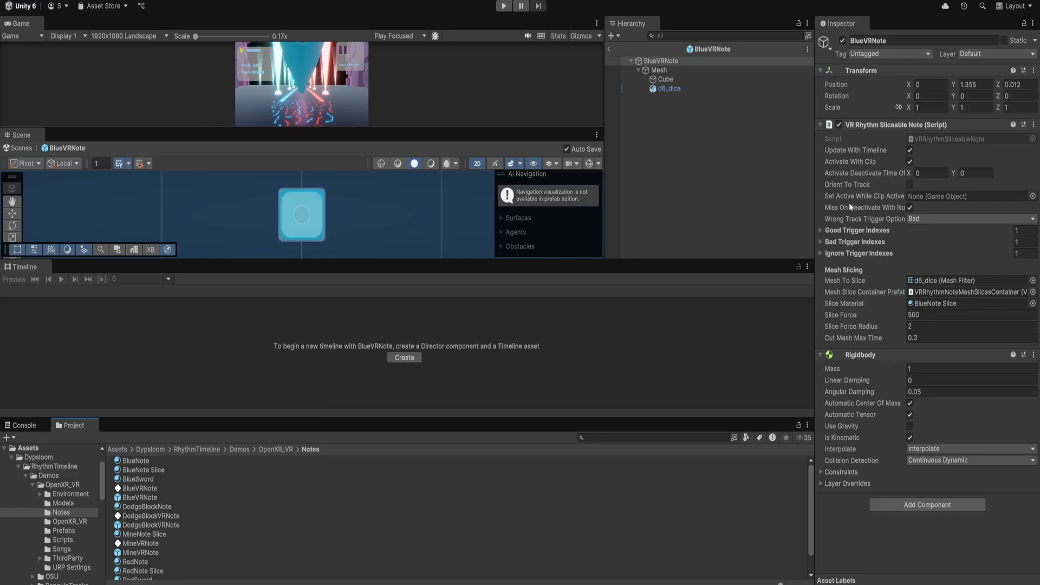
drag(815, 204, 733, 200)
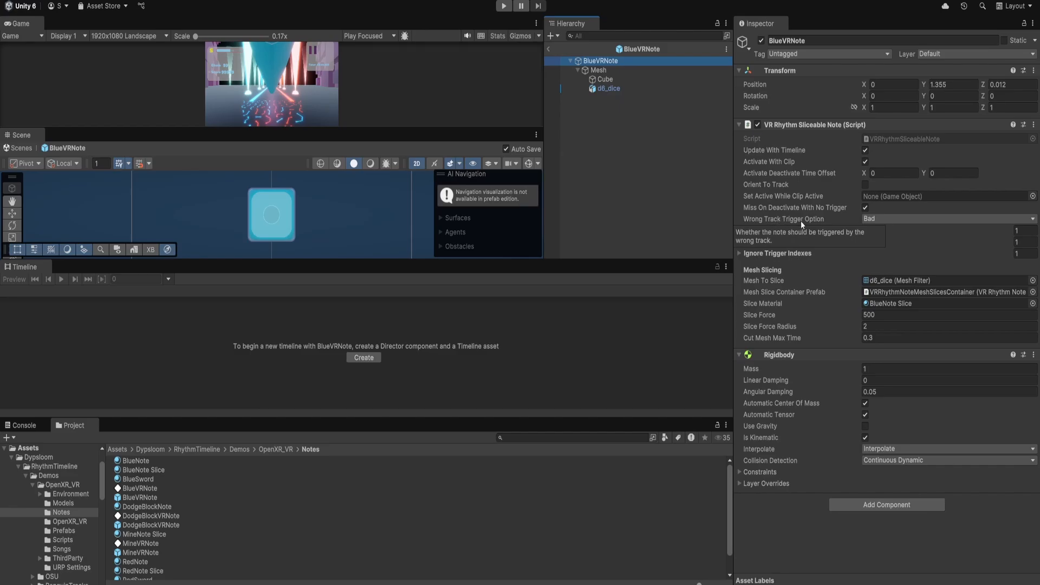
click(883, 219)
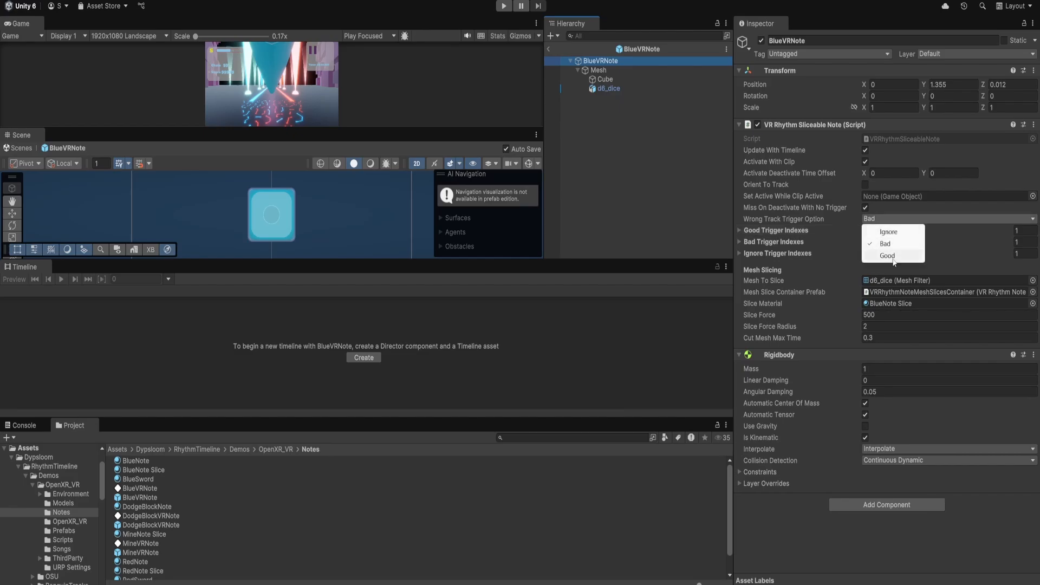
click(783, 227)
click(782, 230)
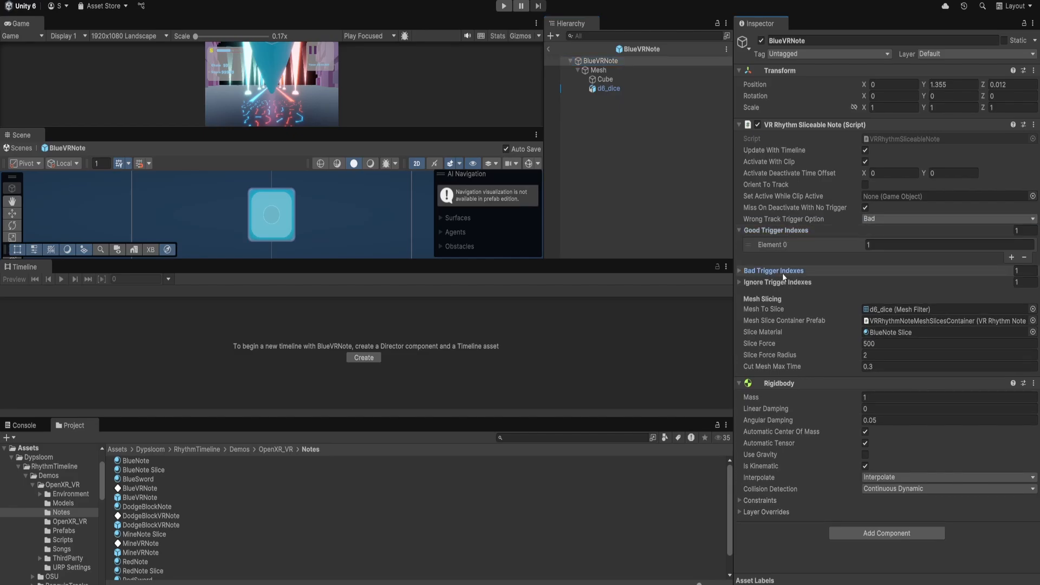
click(782, 271)
click(789, 310)
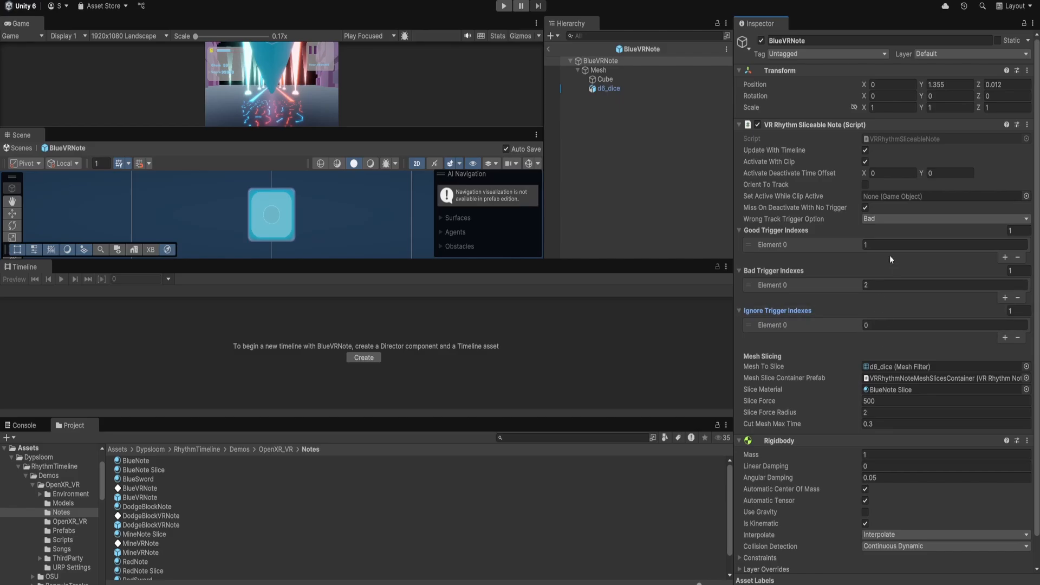
text(1)
click(877, 286)
Return to the scene, expand the XR Origin controllers, and compare the Left Sword, Right Sword and Head input triggers.
click(549, 49)
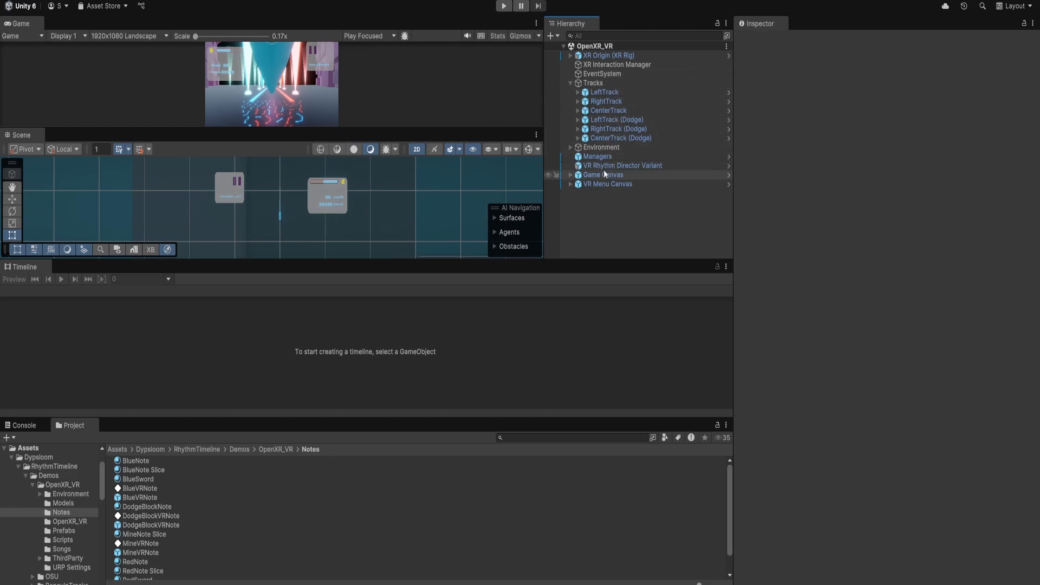
click(570, 55)
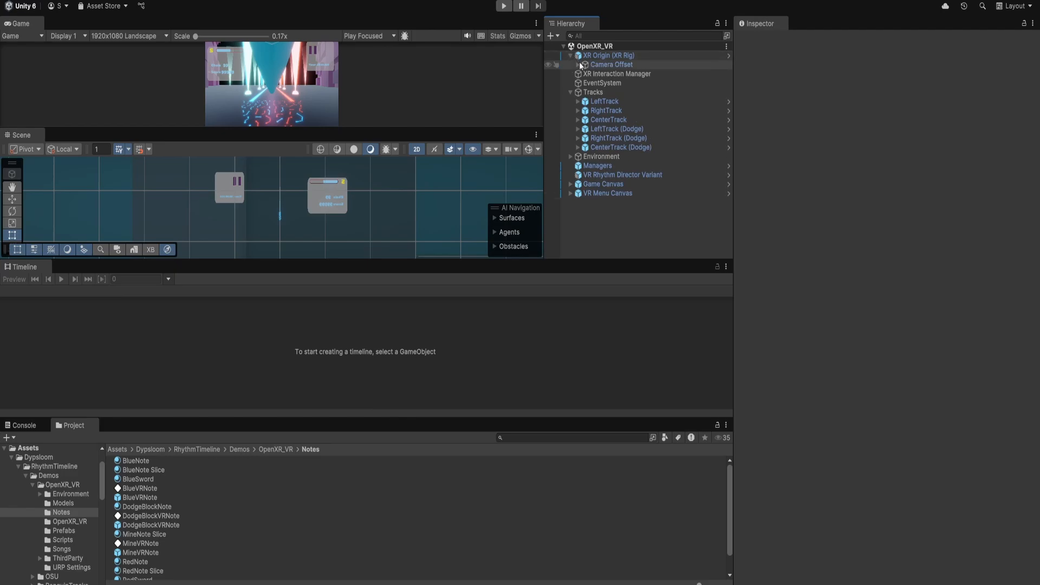
click(578, 65)
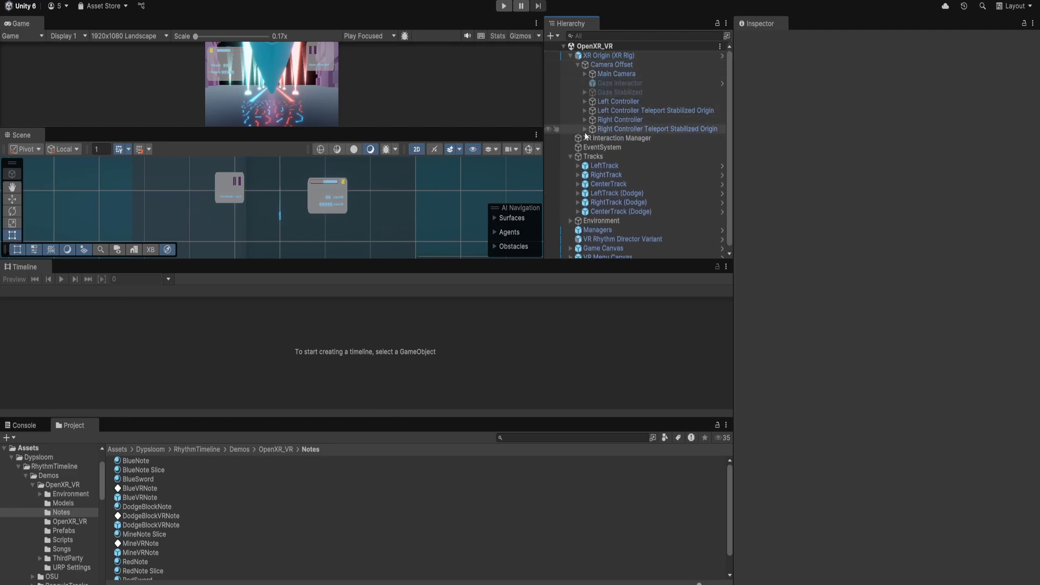
click(586, 102)
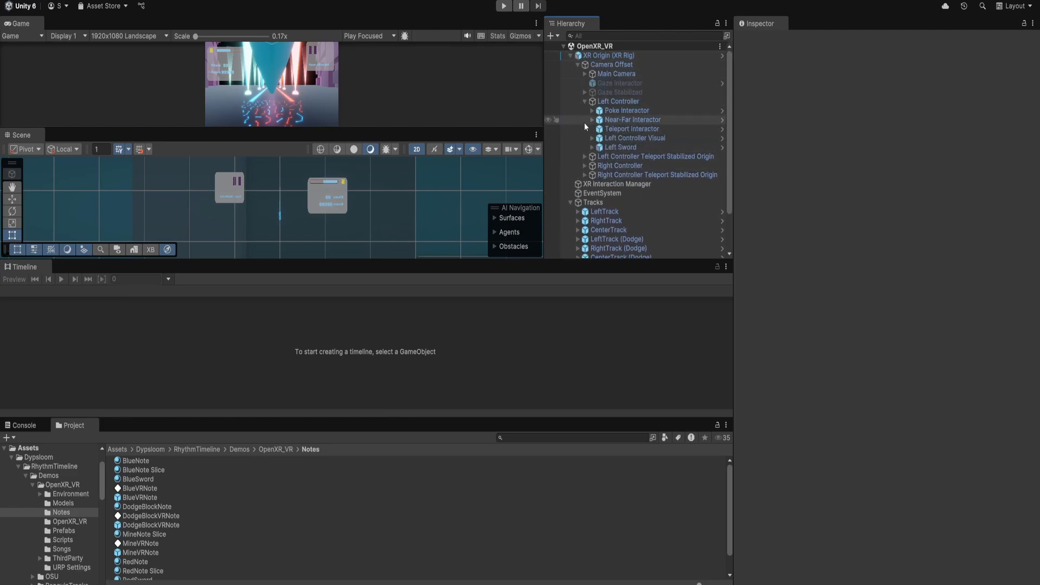
click(584, 165)
click(645, 147)
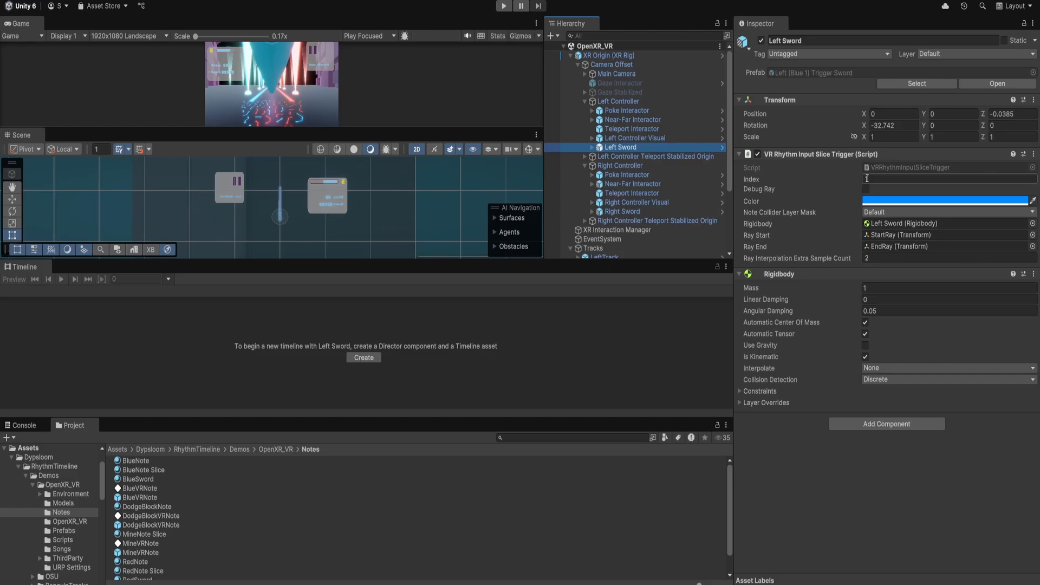
click(629, 211)
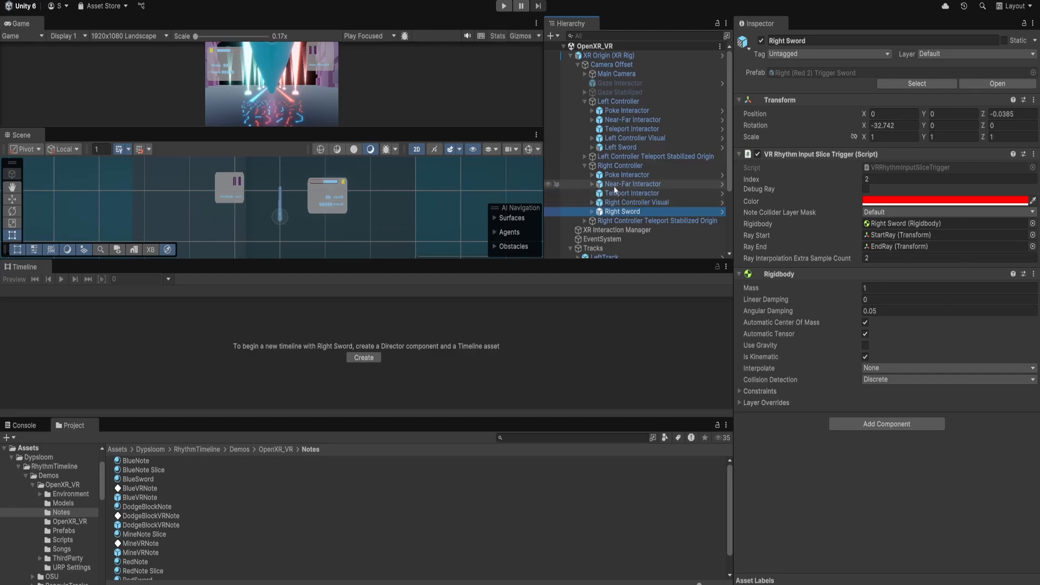
click(584, 74)
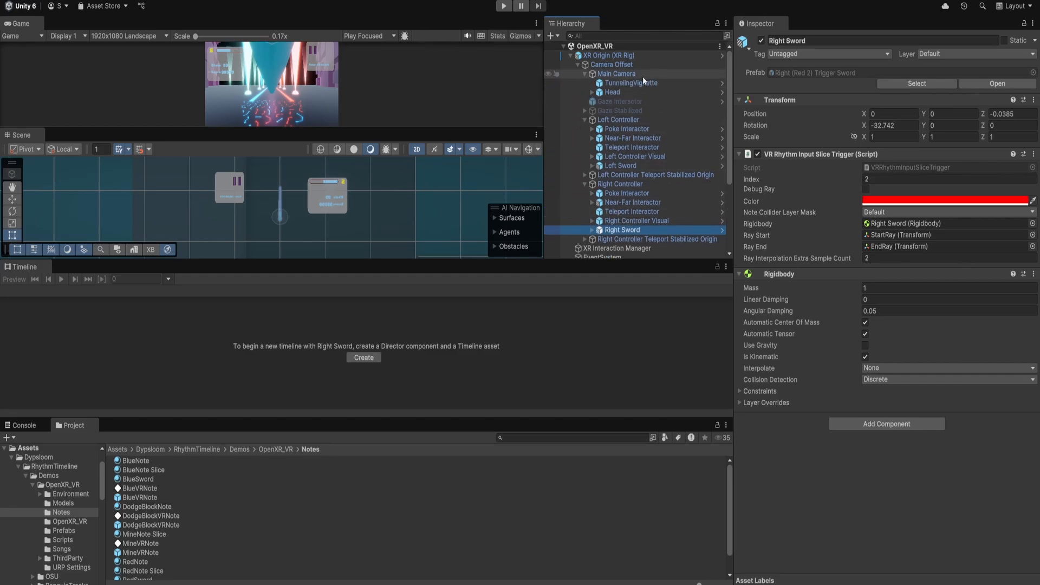
click(618, 92)
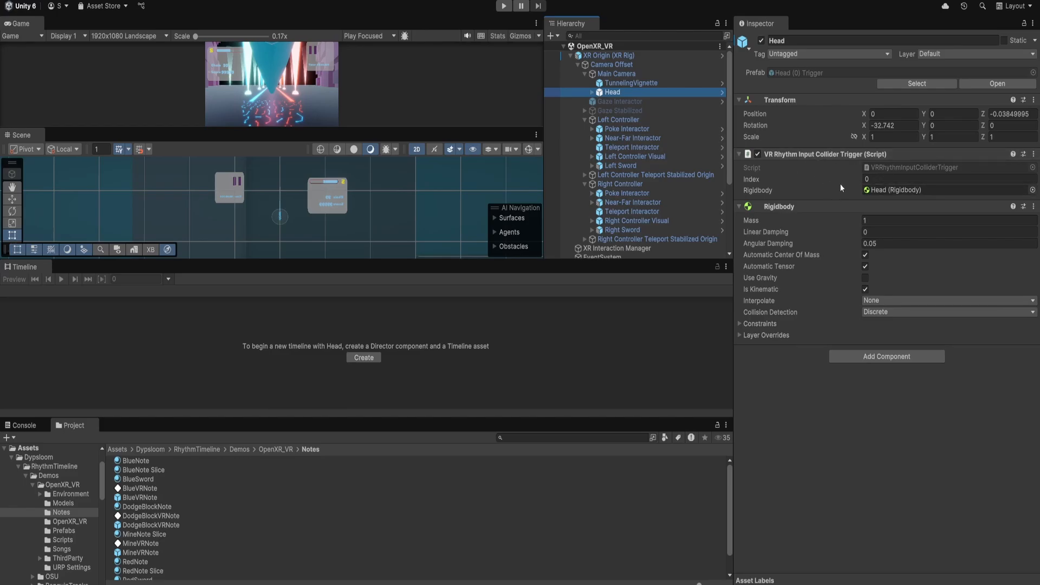
click(622, 165)
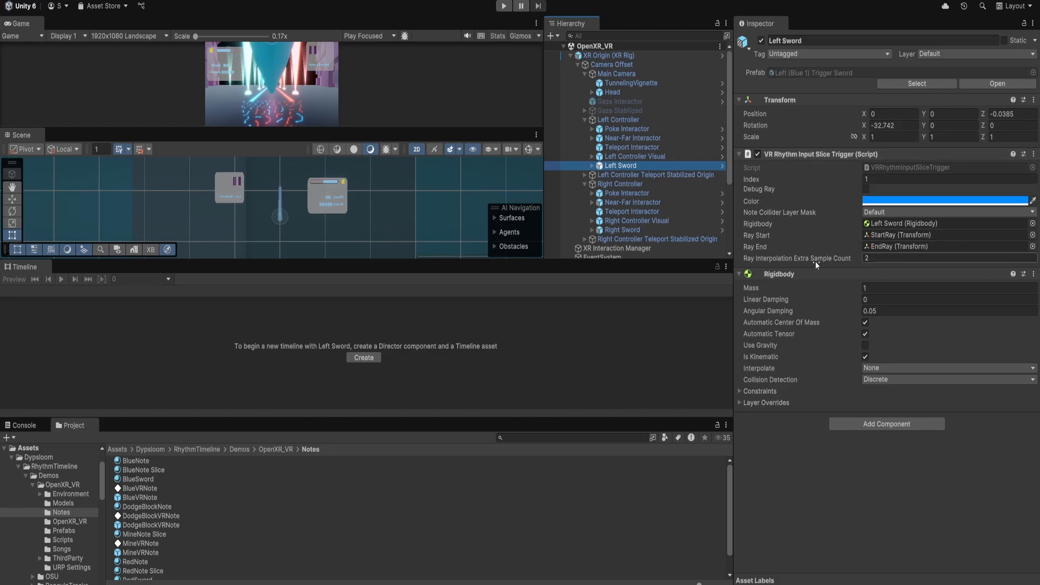
mouse_move(826, 259)
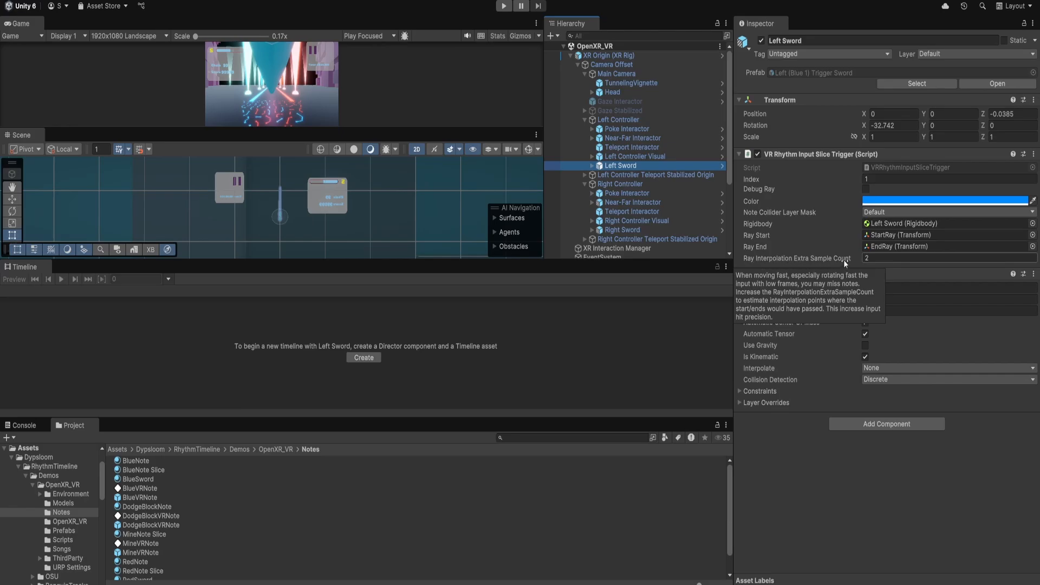
Switch the Scene view to 3D and rotate the Left Sword to about 39° on X.
scroll(290, 207, up, 5)
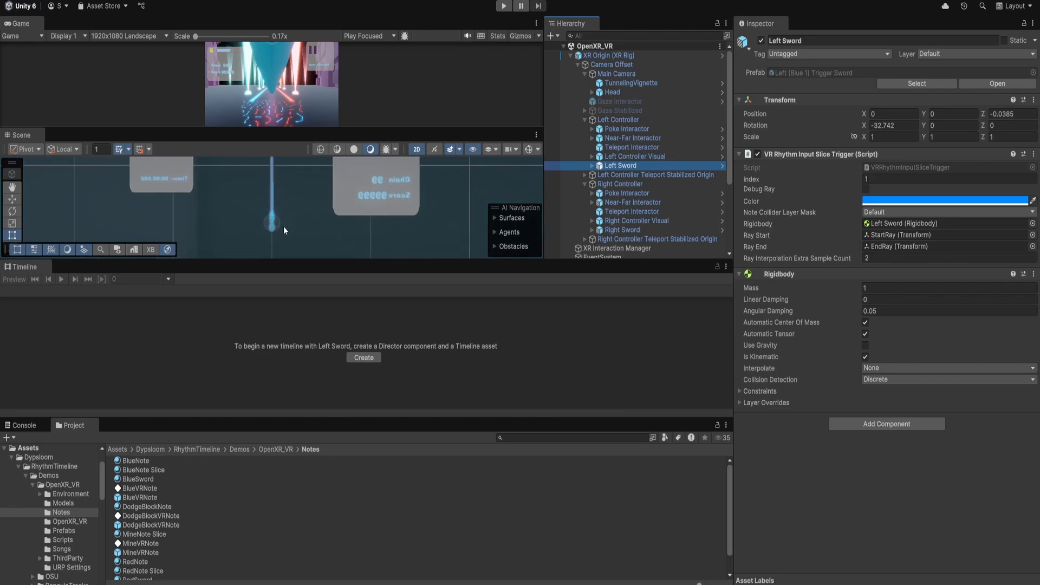
scroll(283, 226, up, 2)
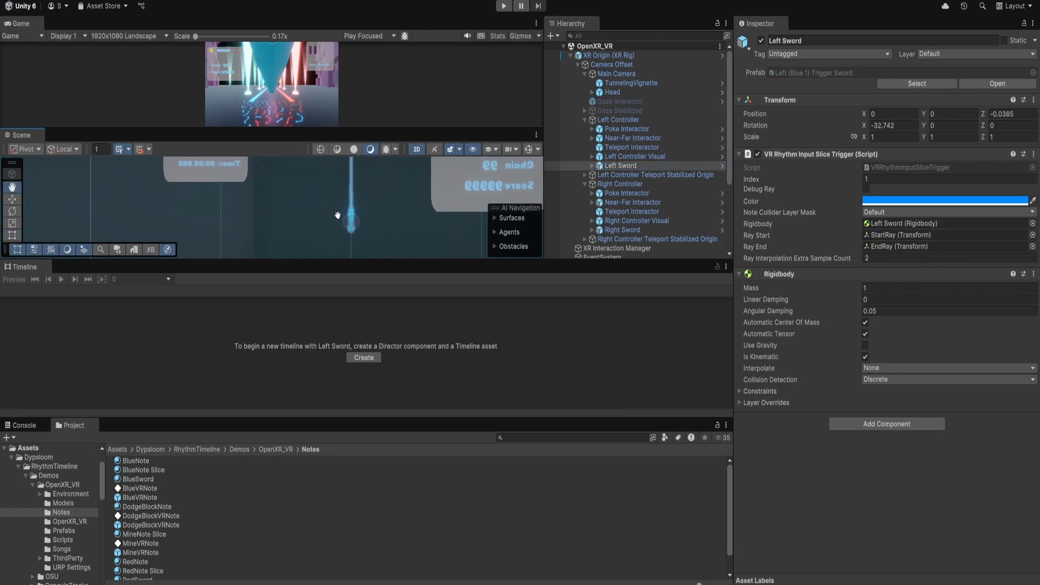
click(417, 149)
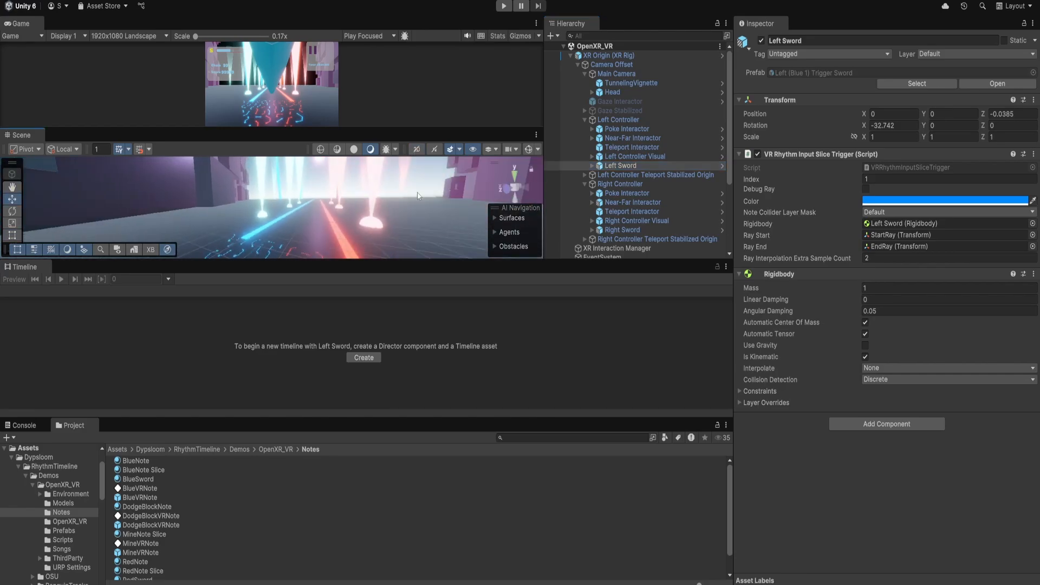
double_click(643, 165)
alt+drag(267, 212, 396, 200)
key(e)
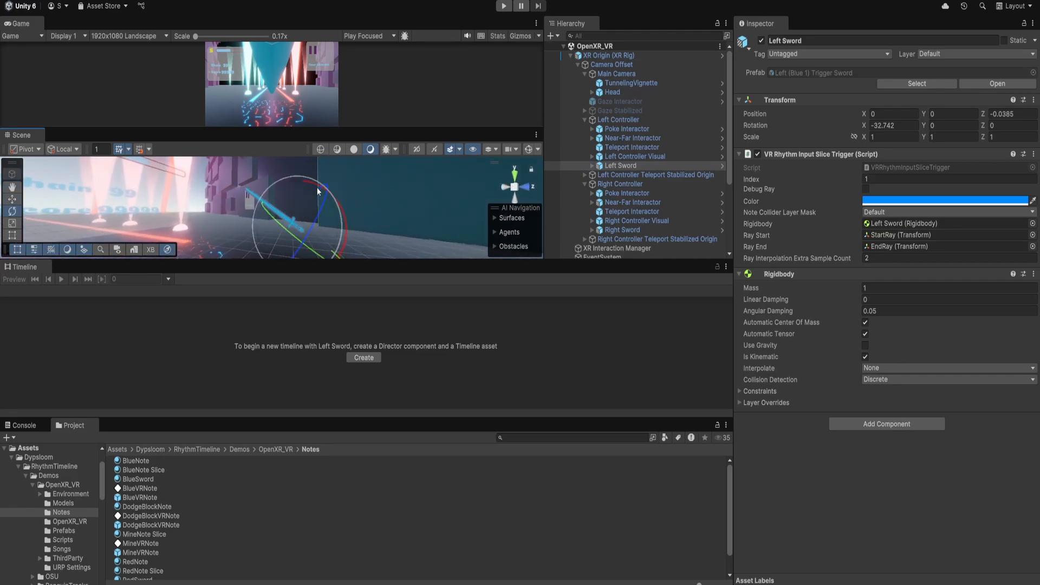
drag(316, 187, 347, 194)
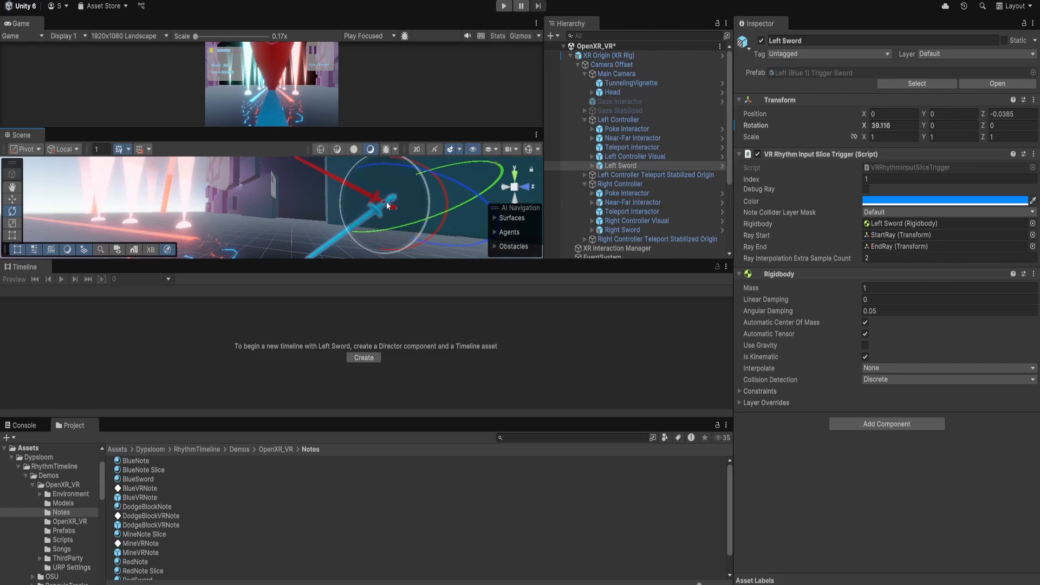
scroll(316, 254, down, 1)
middle_drag(317, 254, 315, 240)
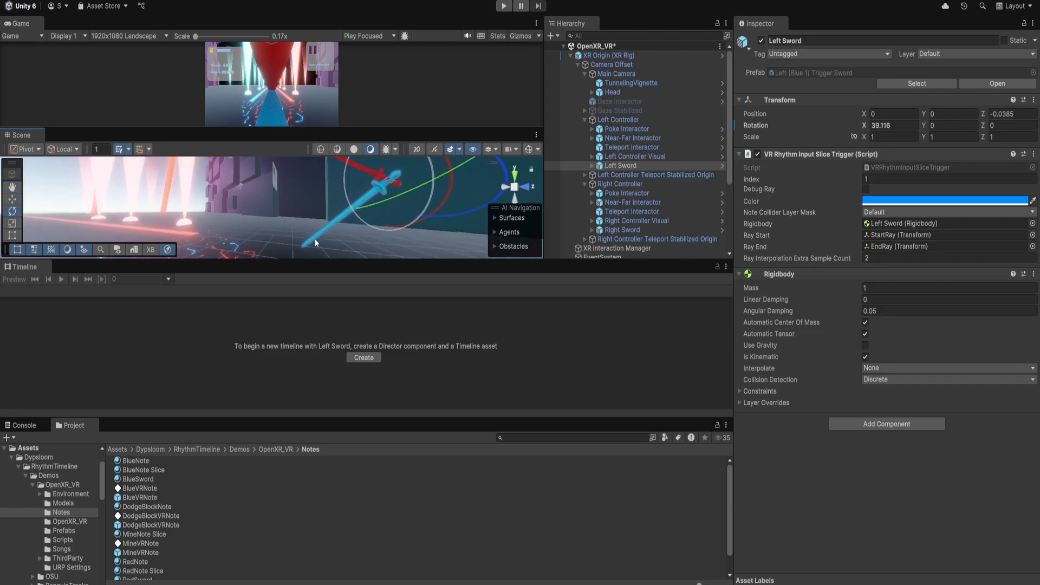
middle_drag(380, 182, 380, 197)
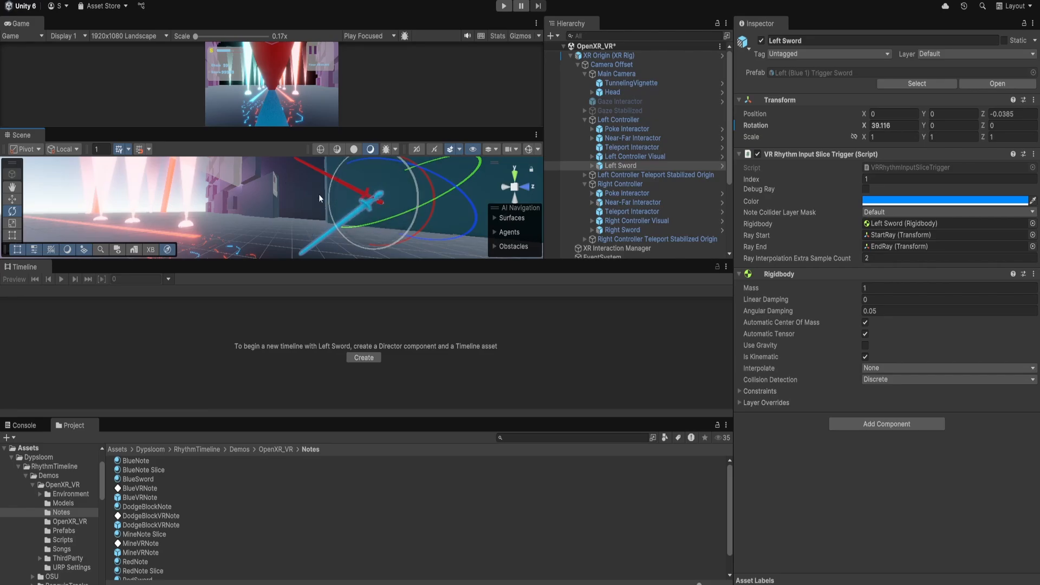
mouse_move(319, 195)
middle_down()
mouse_move(324, 214)
mouse_move(320, 197)
middle_up()
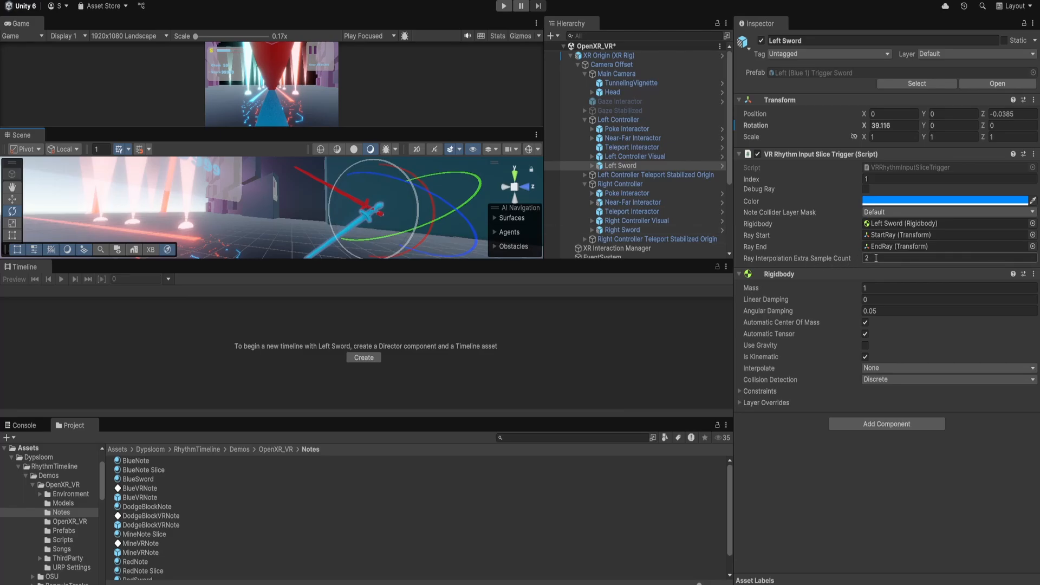
Select the Right Sword and review its slice trigger settings in the hierarchy and inspector.
mouse_move(872, 259)
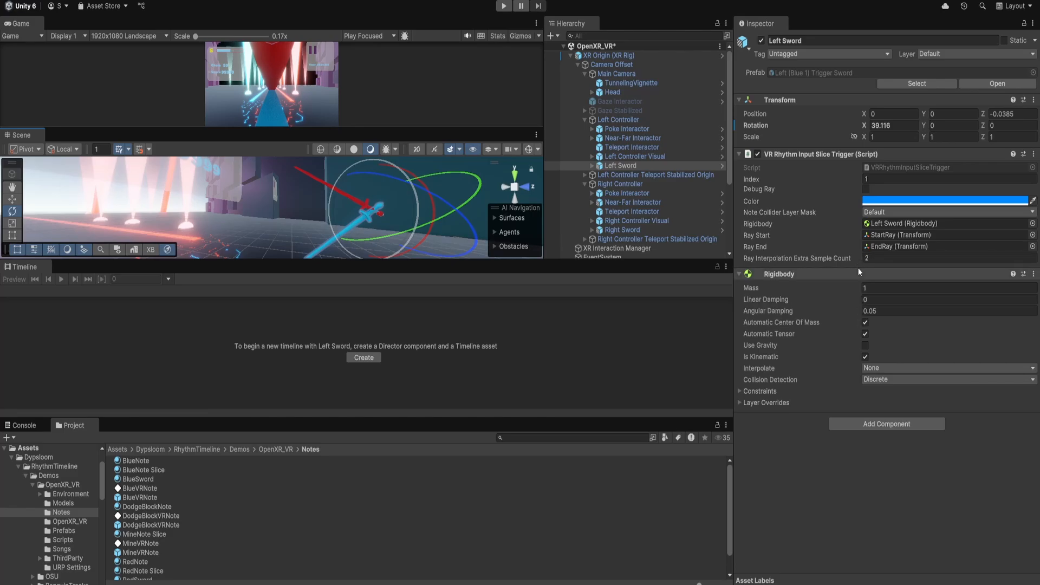
mouse_move(816, 254)
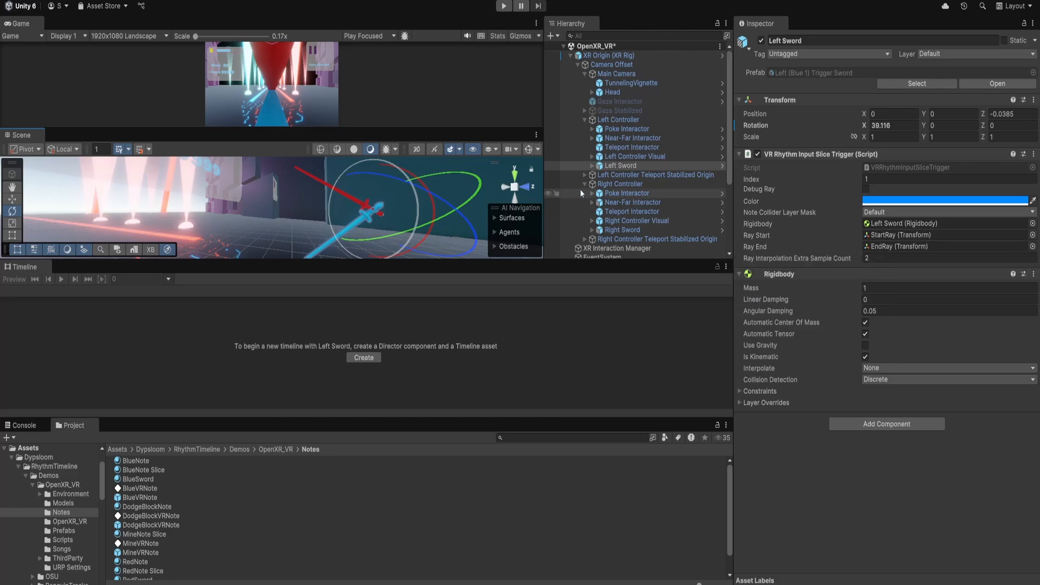
click(628, 230)
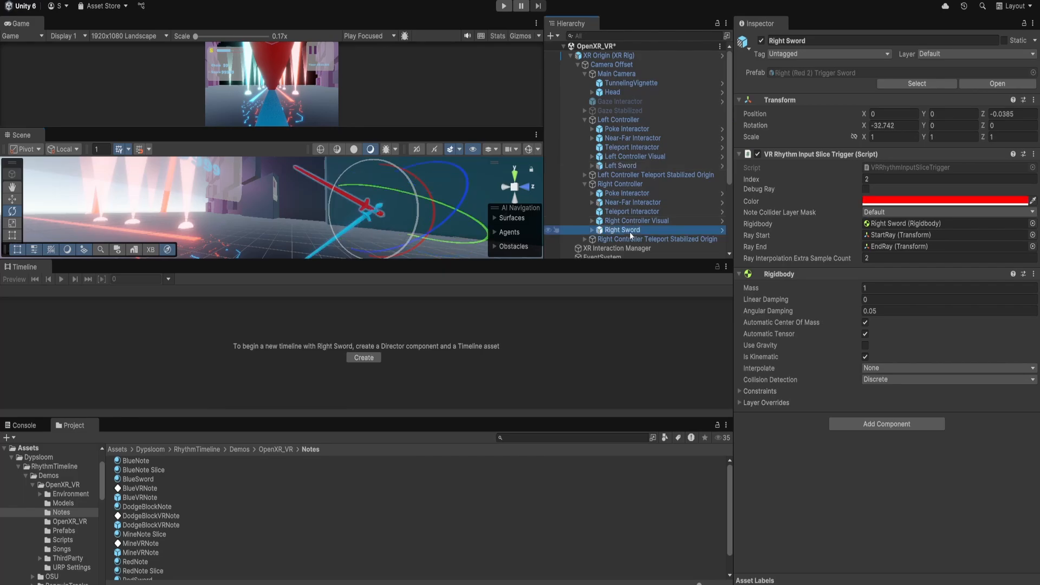
scroll(628, 217, down, 3)
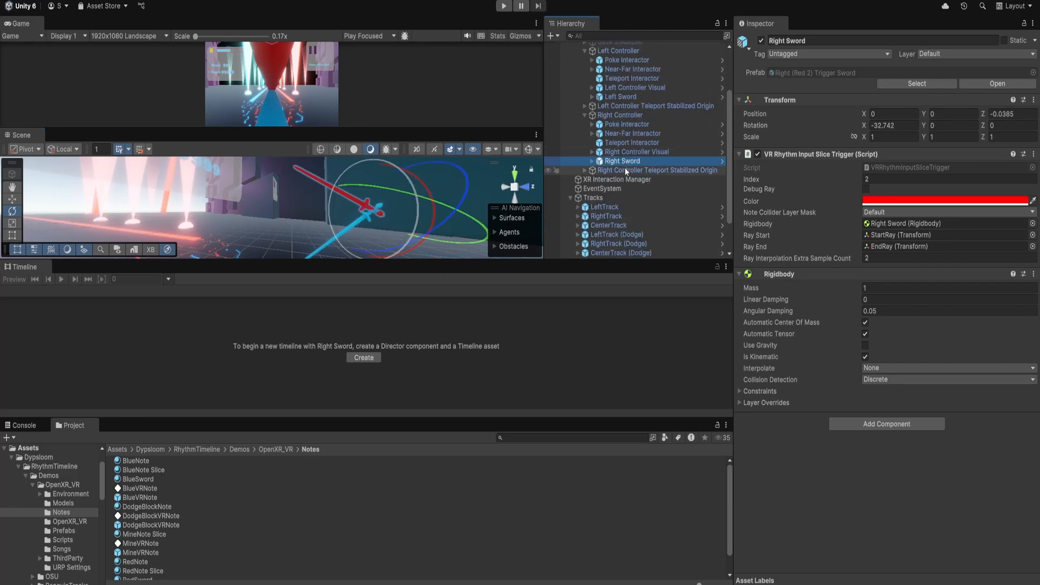
scroll(634, 166, down, 2)
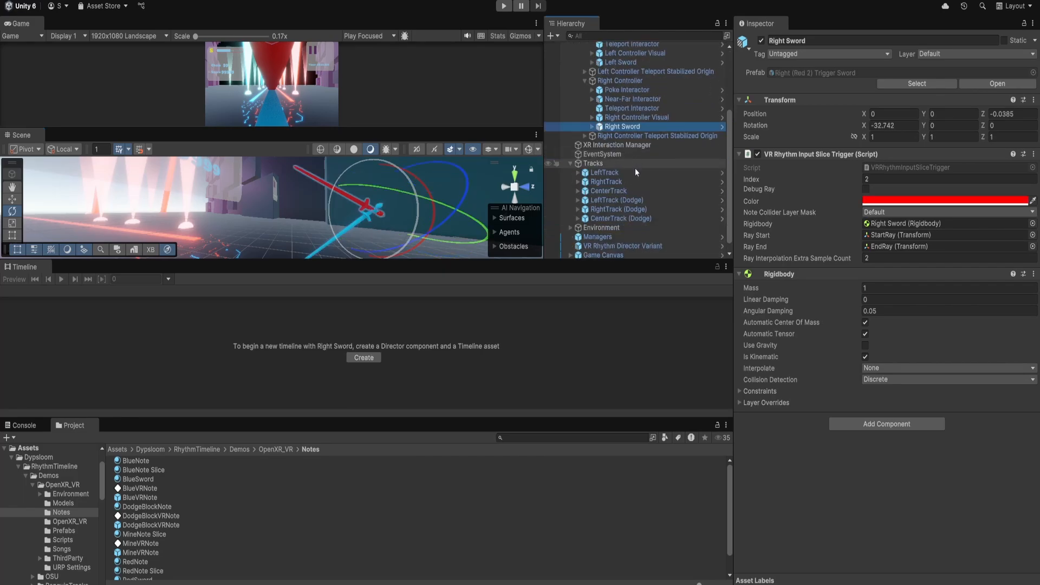
scroll(635, 168, up, 2)
scroll(624, 190, up, 2)
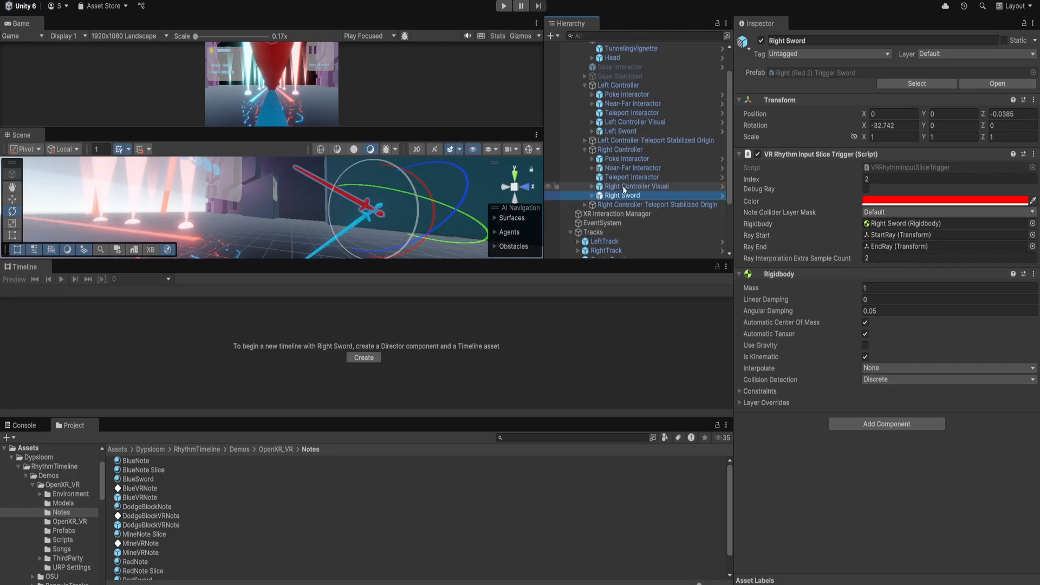
scroll(624, 189, up, 2)
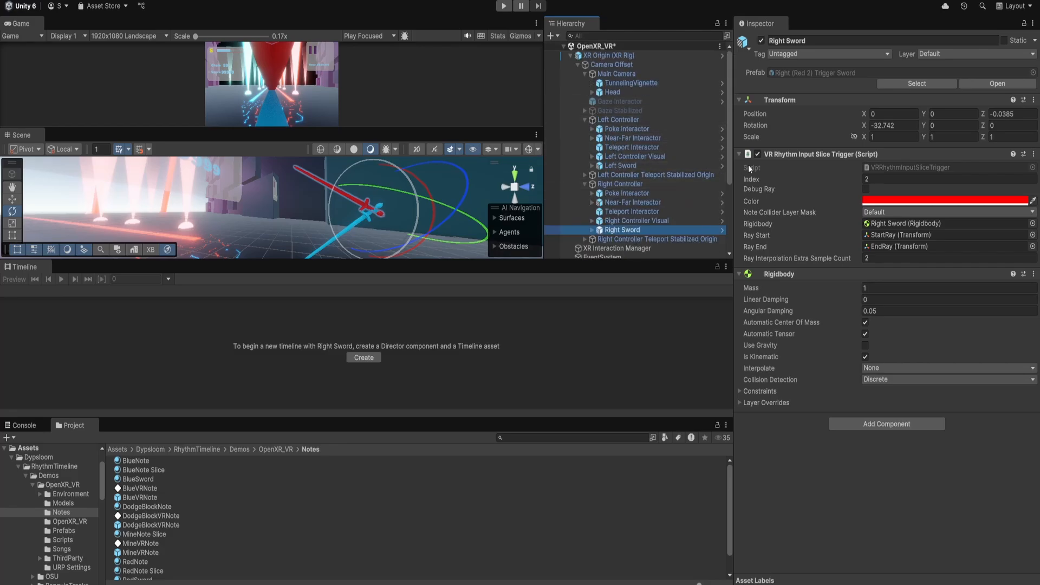
Collapse the XR Origin and inspect the VR Rhythm Director Variant's track objects and VR Rhythm Input Triggers list.
click(570, 55)
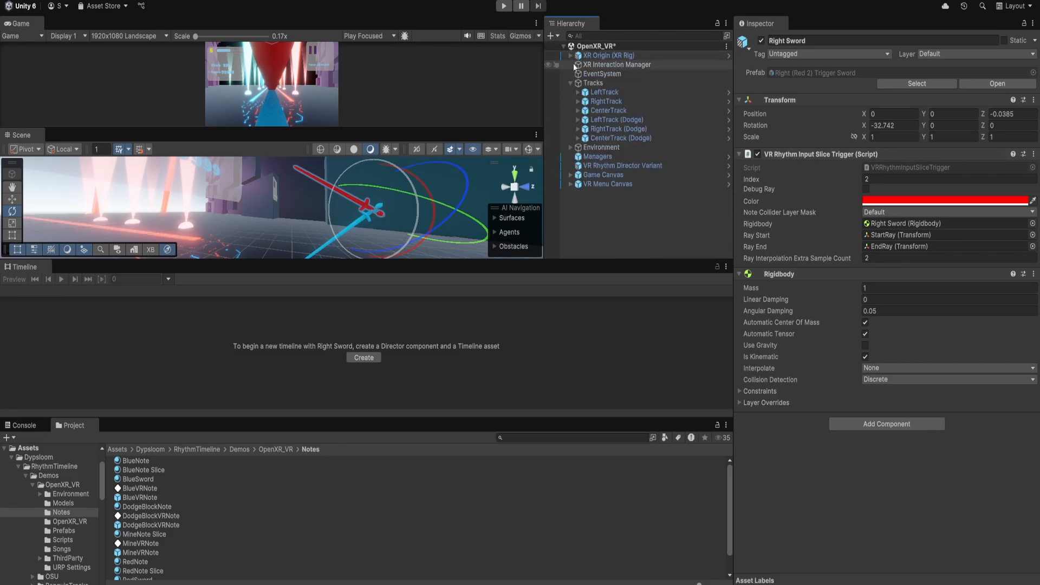
click(627, 167)
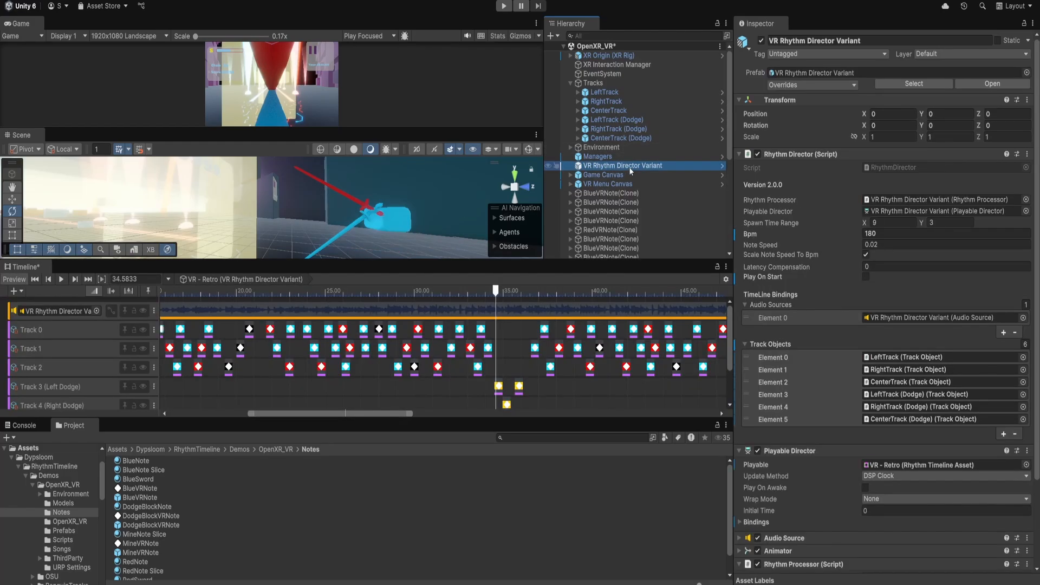
scroll(856, 273, down, 3)
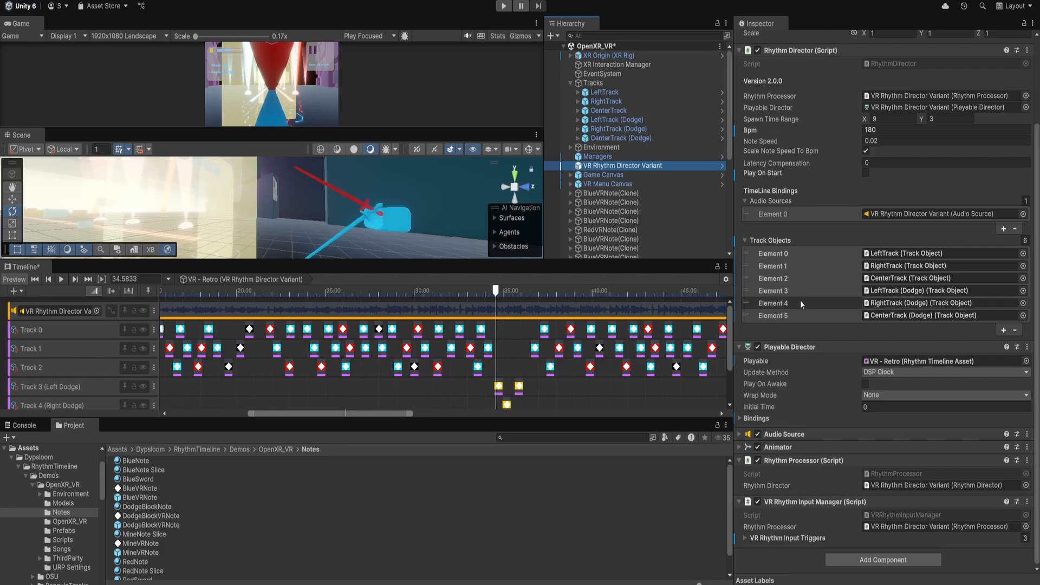
scroll(840, 213, up, 2)
scroll(835, 220, down, 2)
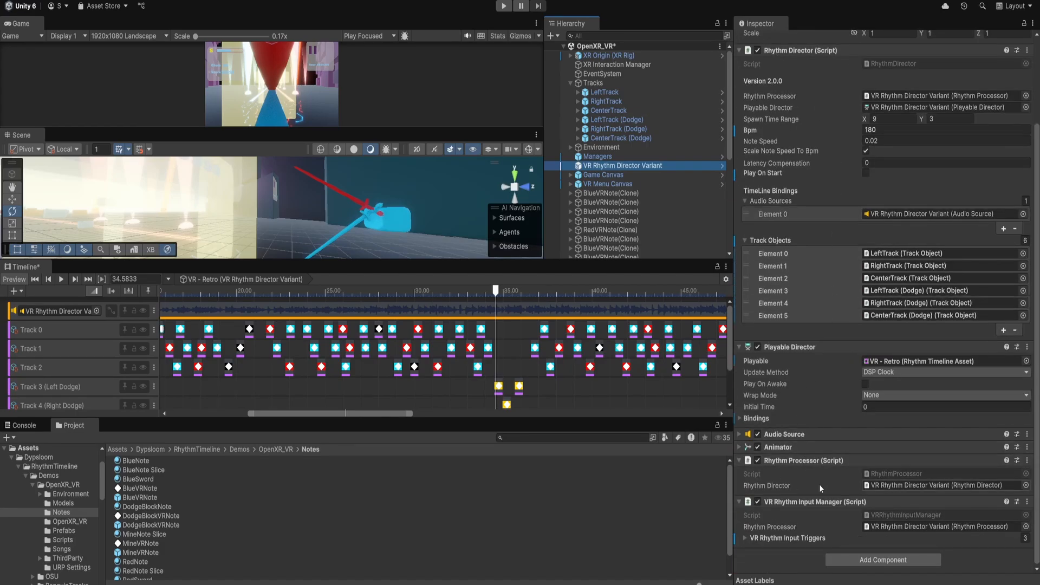
click(785, 538)
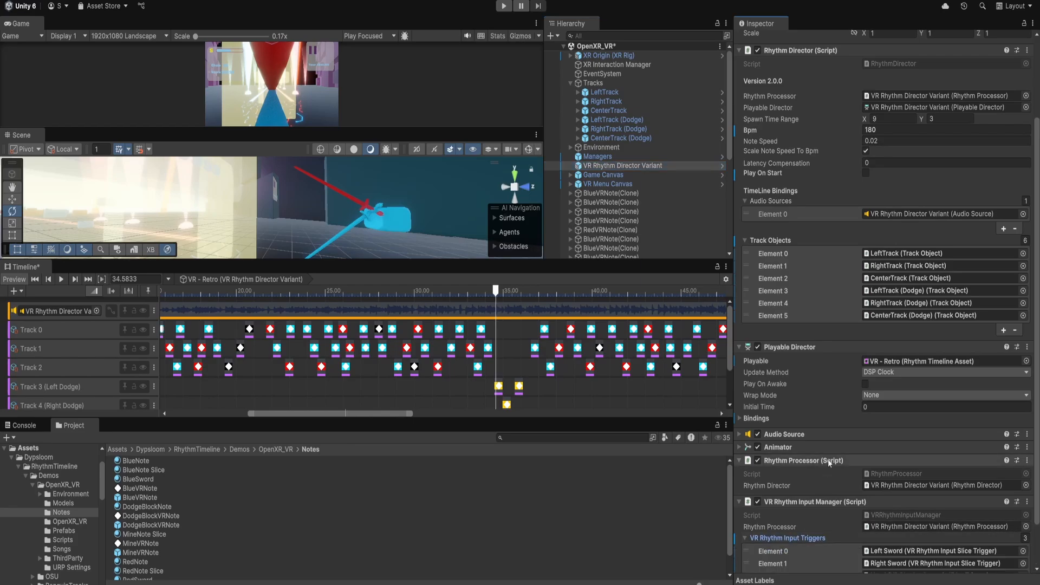
Open the MineVRNote prefab and review its bad and ignore trigger index entries in the sliceable note component.
scroll(828, 459, down, 2)
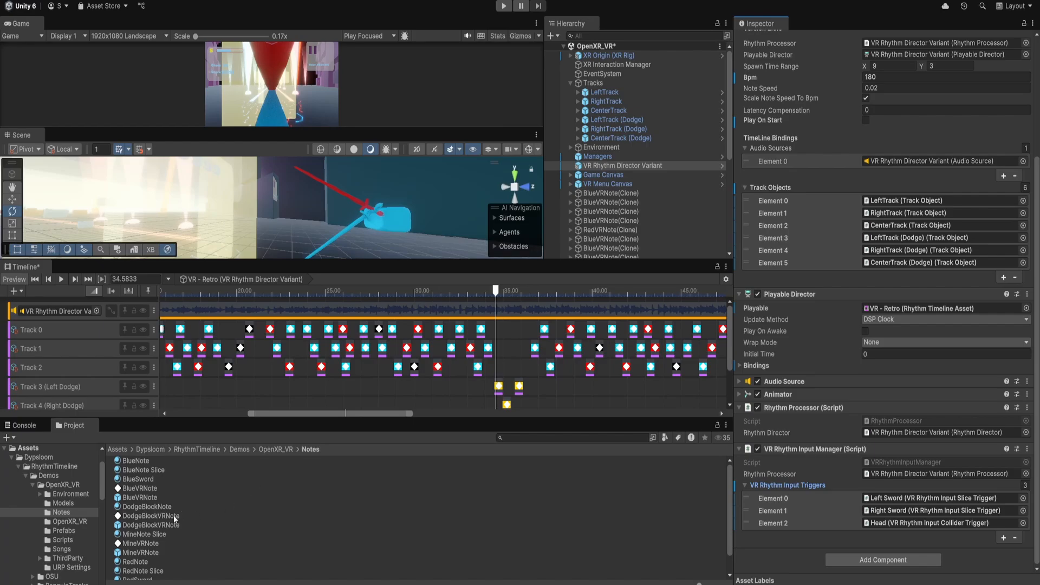
double_click(142, 552)
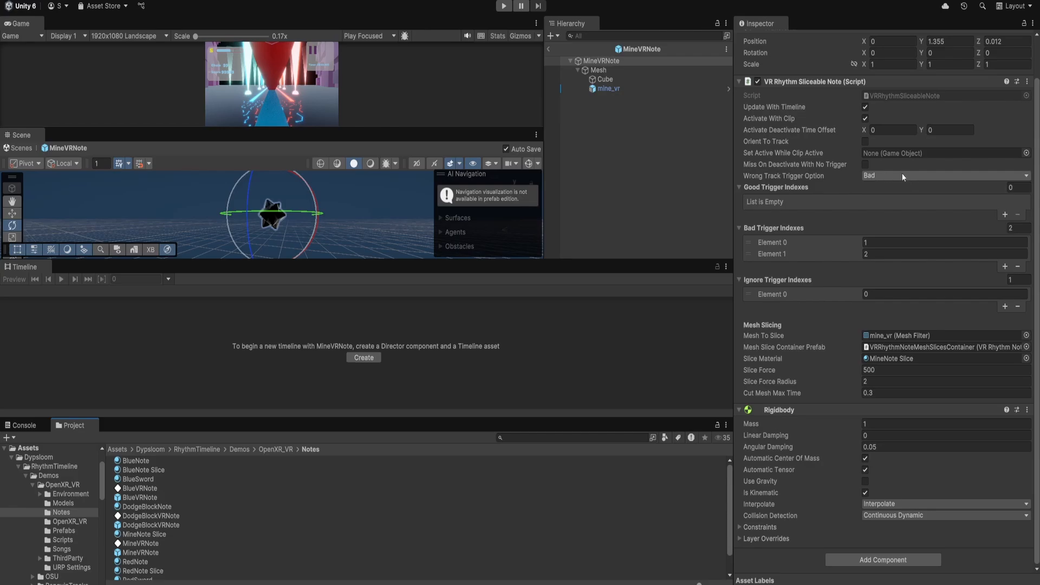
click(866, 243)
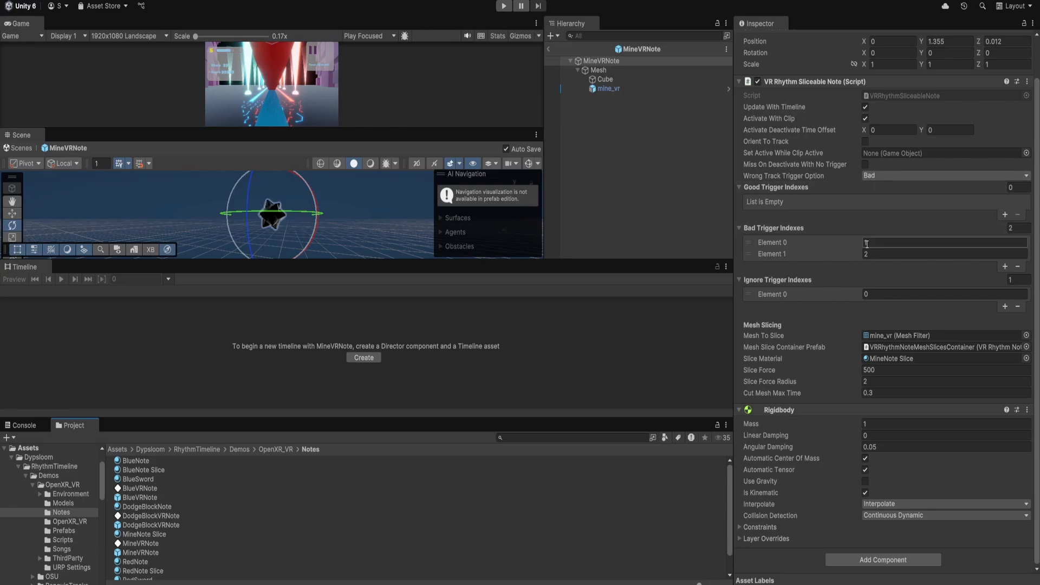
click(873, 254)
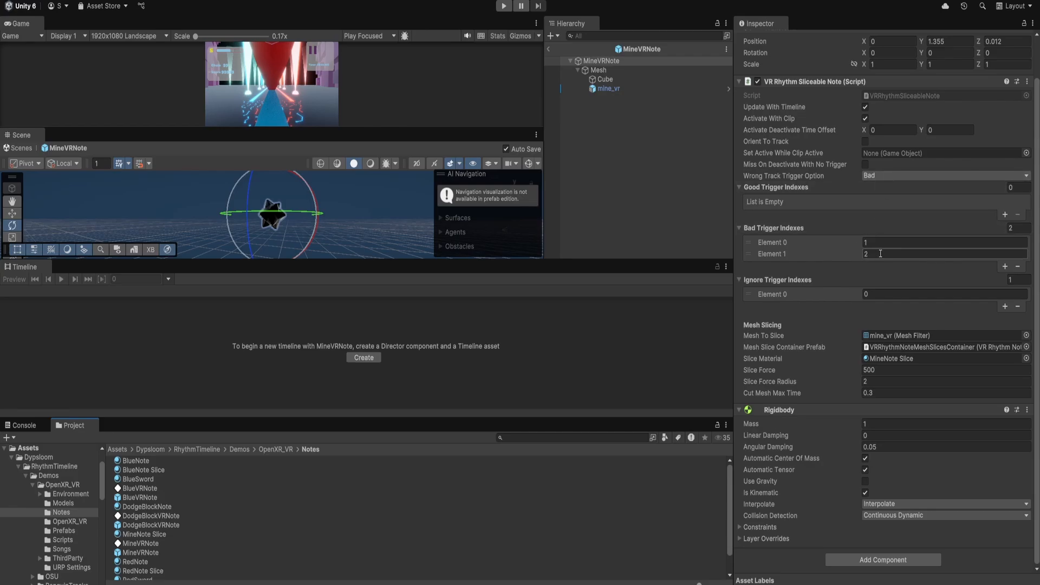
click(882, 295)
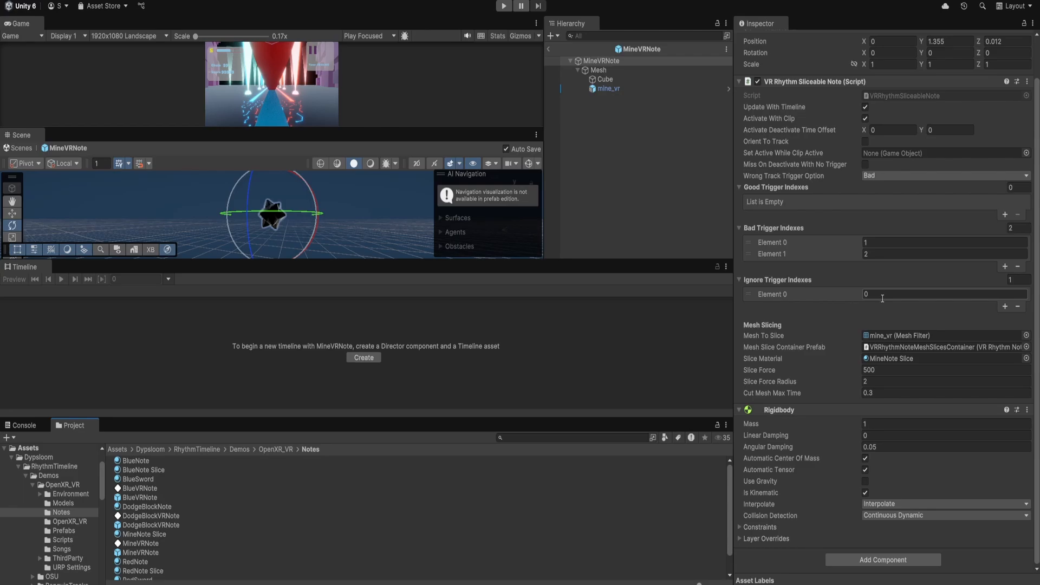
Browse the OpenXR_VR demo folder into ThirdParty and the ezy-slice-release-1.0.0 folder.
mouse_move(841, 392)
click(274, 450)
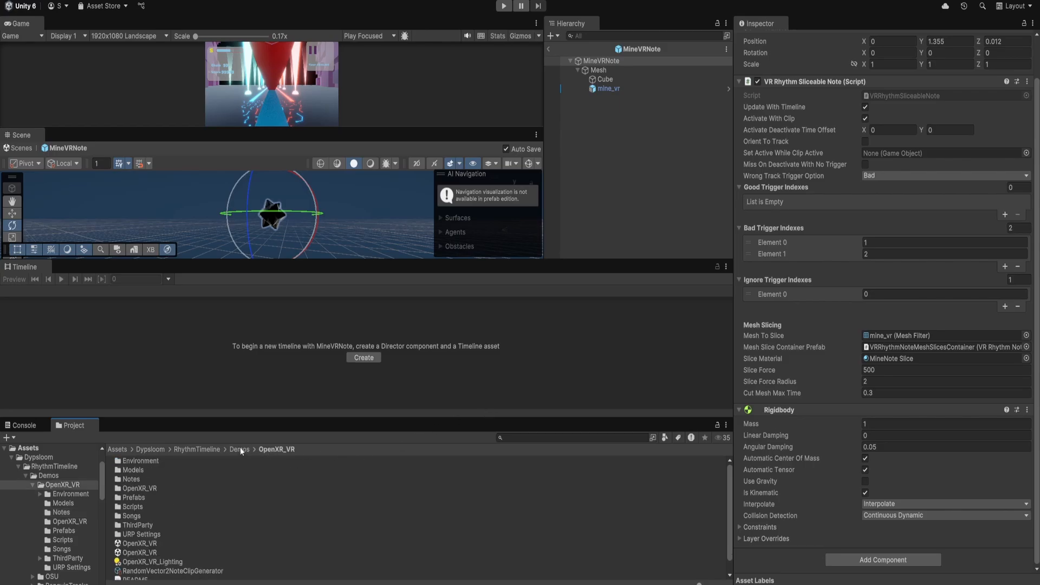
scroll(182, 499, down, 2)
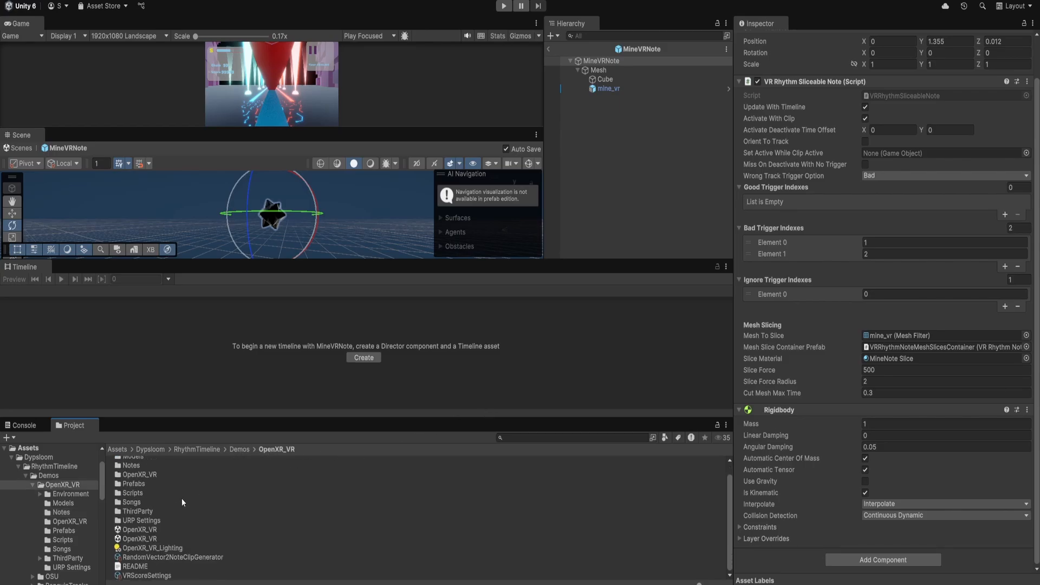
scroll(182, 499, up, 2)
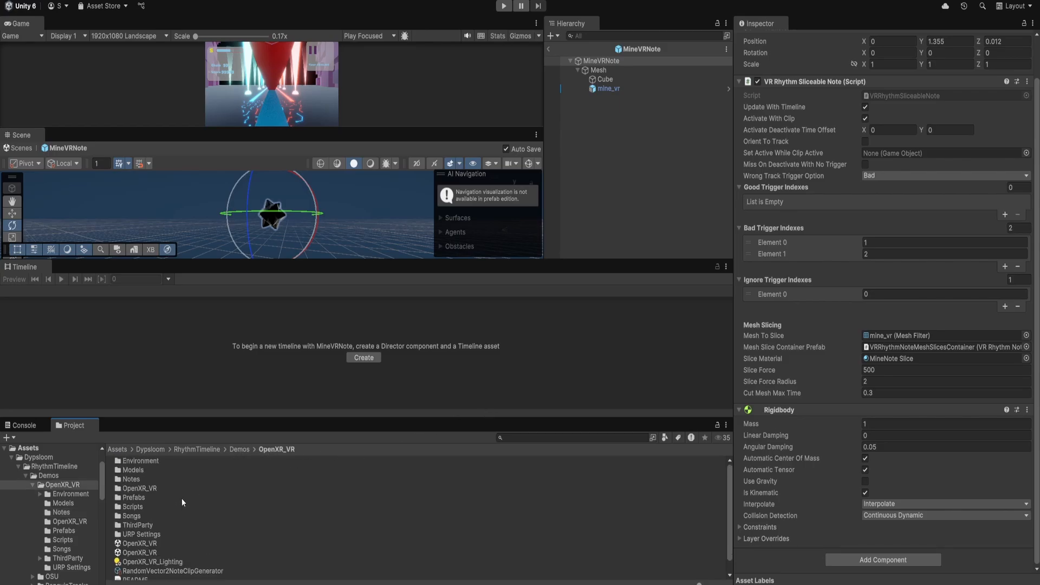
double_click(151, 525)
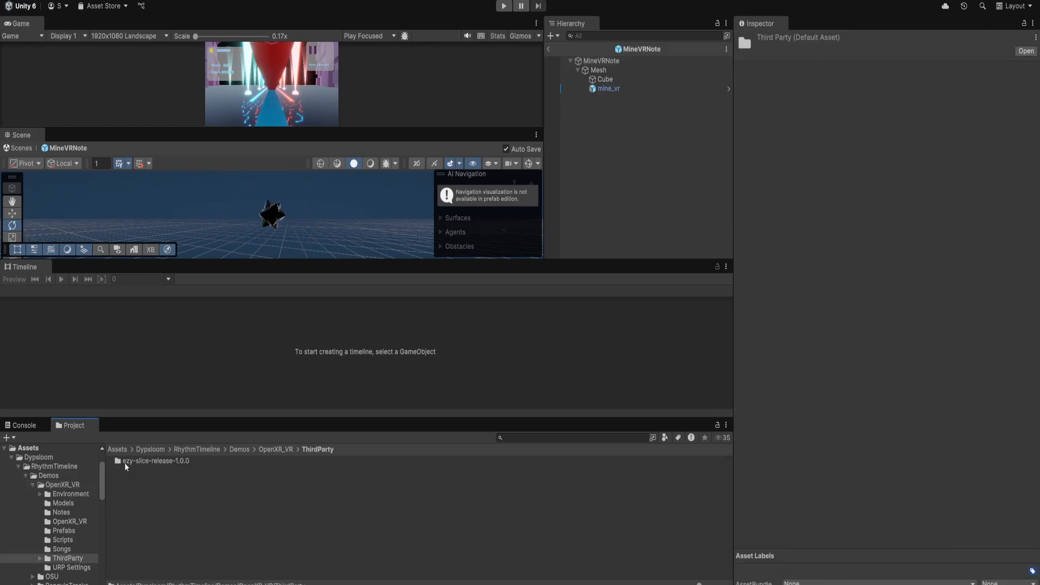
double_click(171, 462)
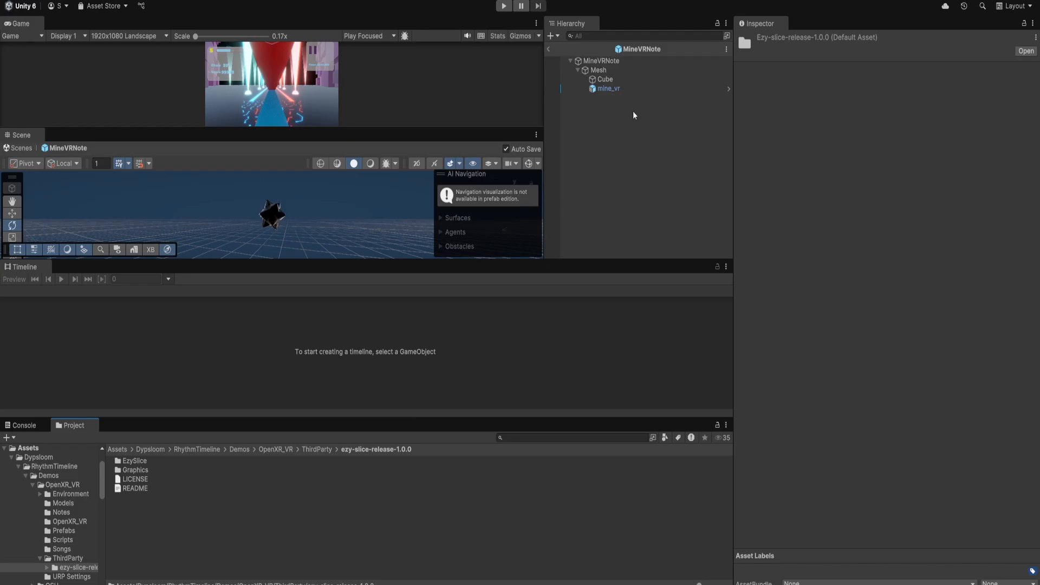
Trace the MineVRNote's Mesh To Slice reference to the mine_vr child, its Icosphere mesh and the mine_vr model asset.
click(626, 59)
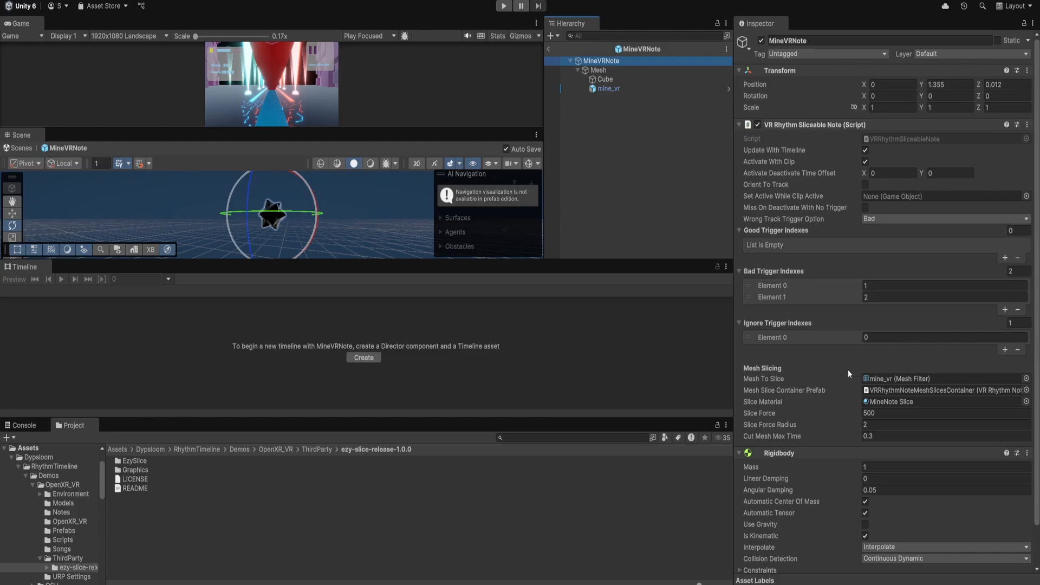
click(889, 378)
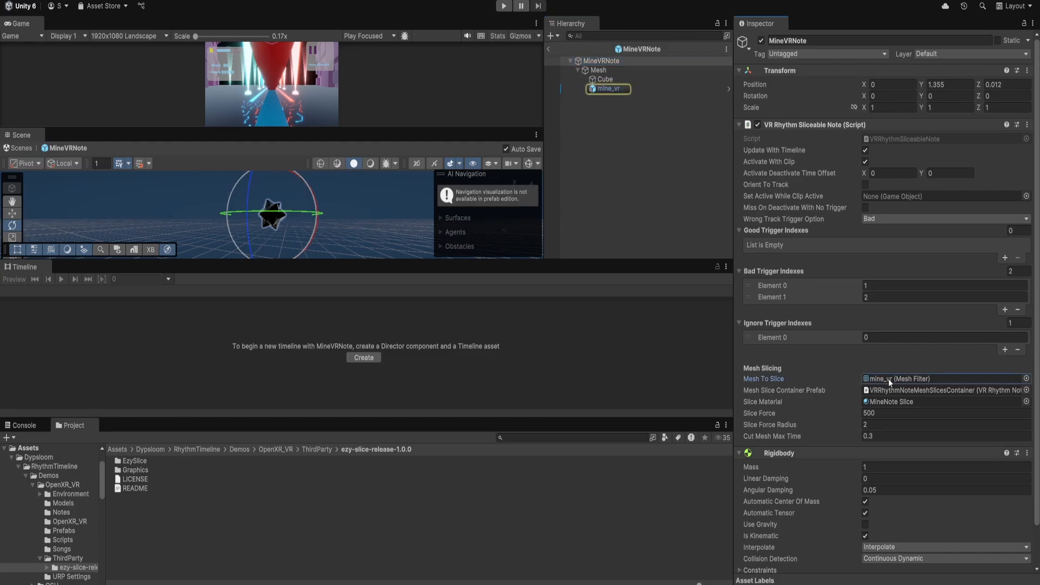
click(616, 90)
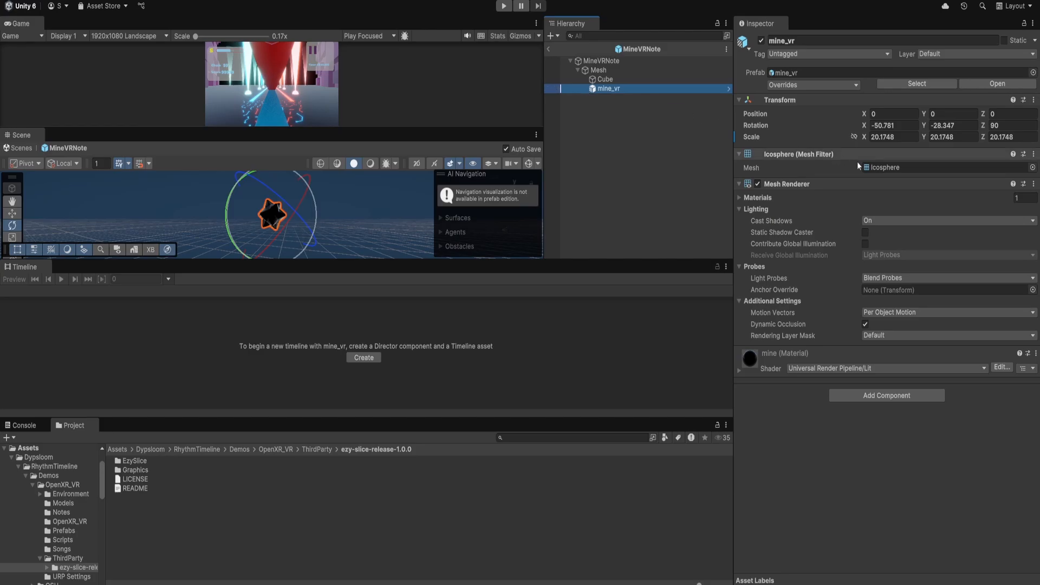
click(889, 166)
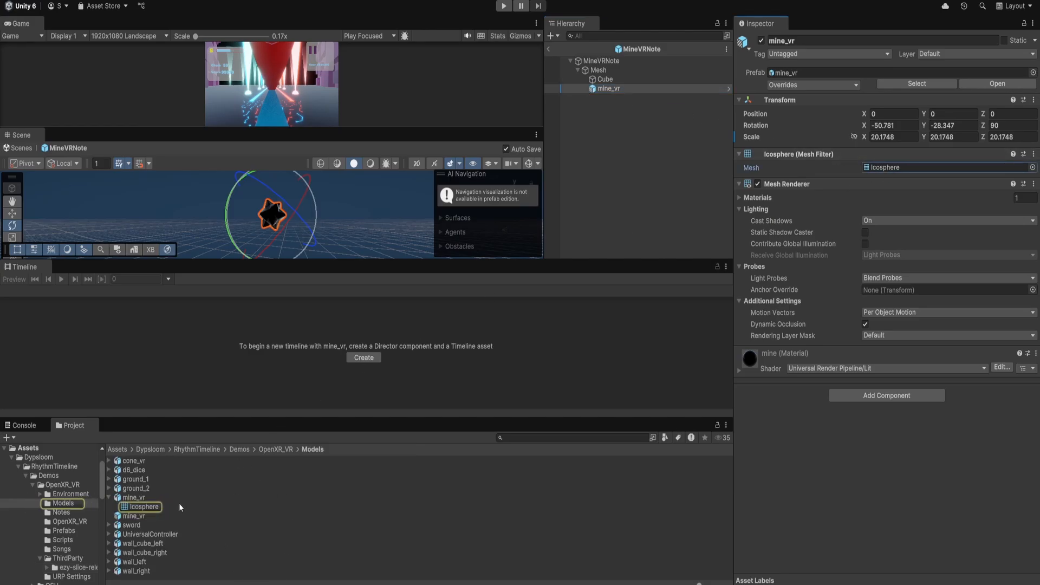
click(152, 499)
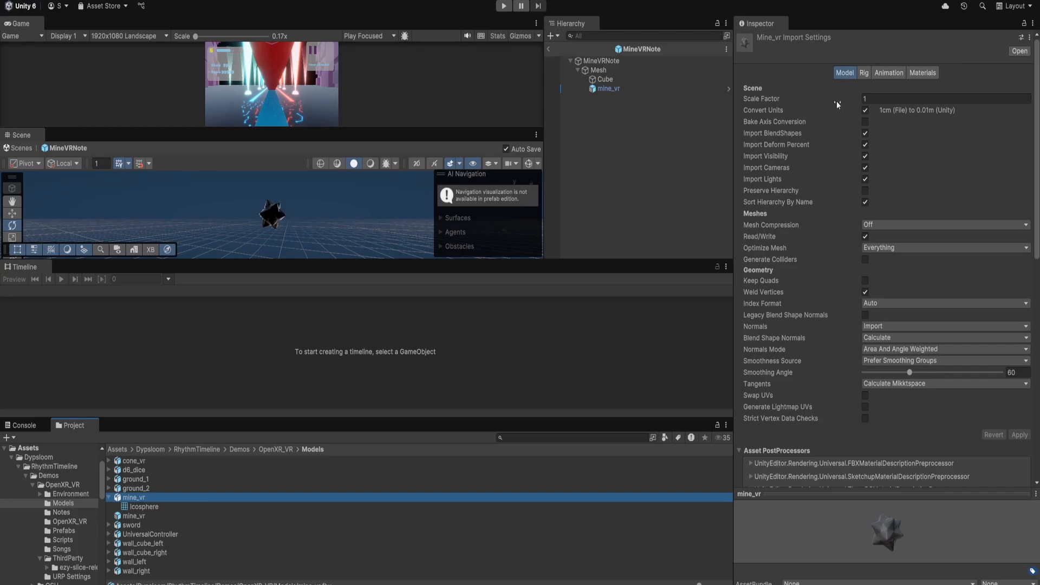
Review the mine_vr model import settings and the MineVRNote's sliceable note and mesh slicing settings.
scroll(817, 111, down, 3)
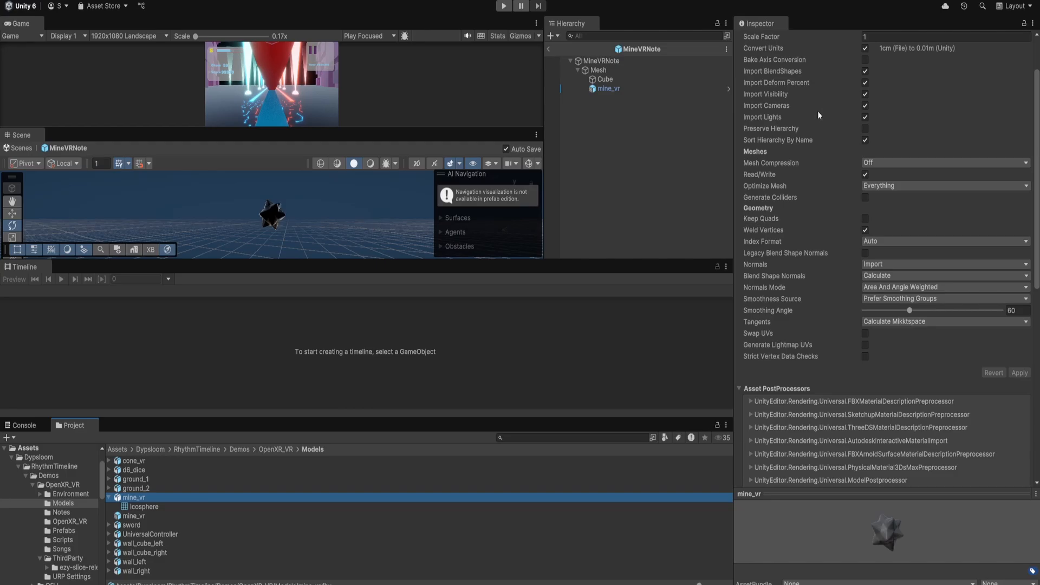
scroll(818, 114, up, 3)
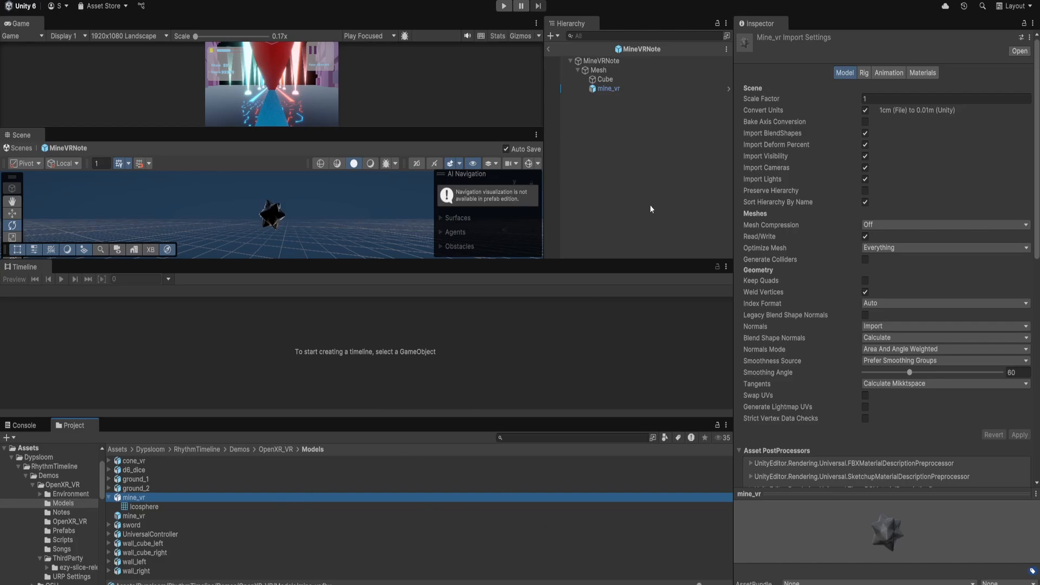
click(629, 90)
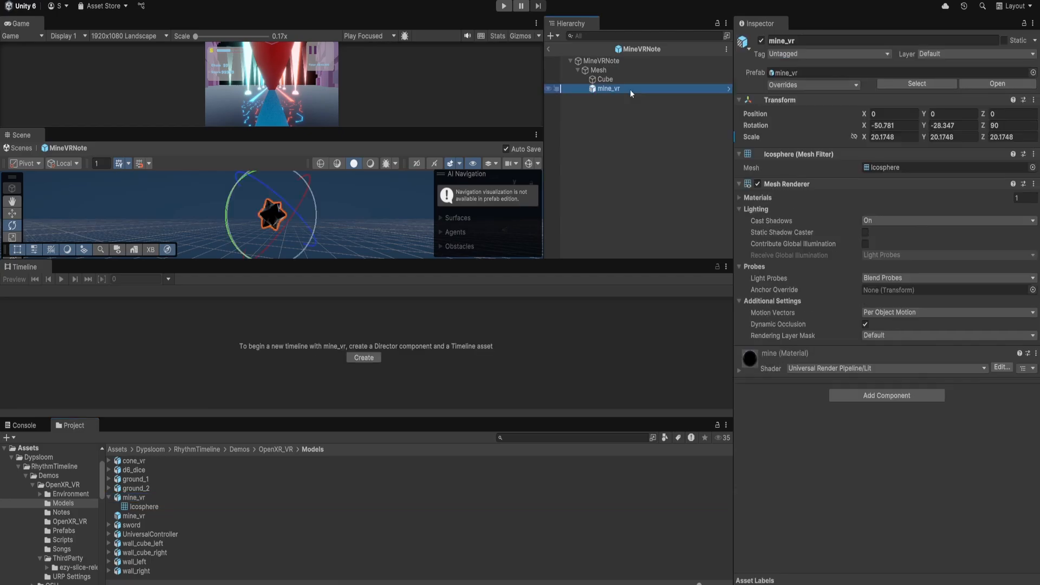
click(623, 62)
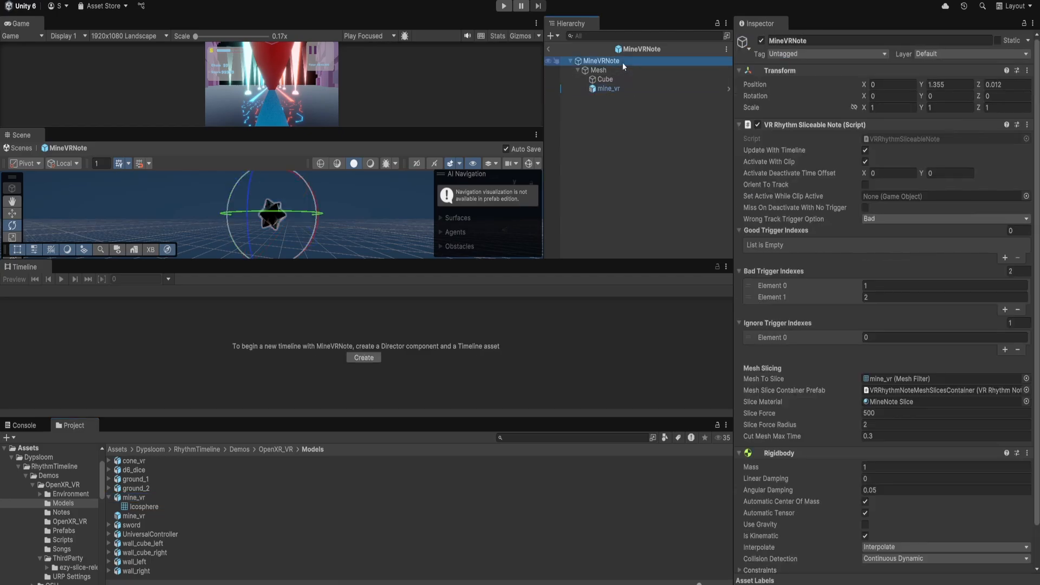
scroll(833, 308, down, 2)
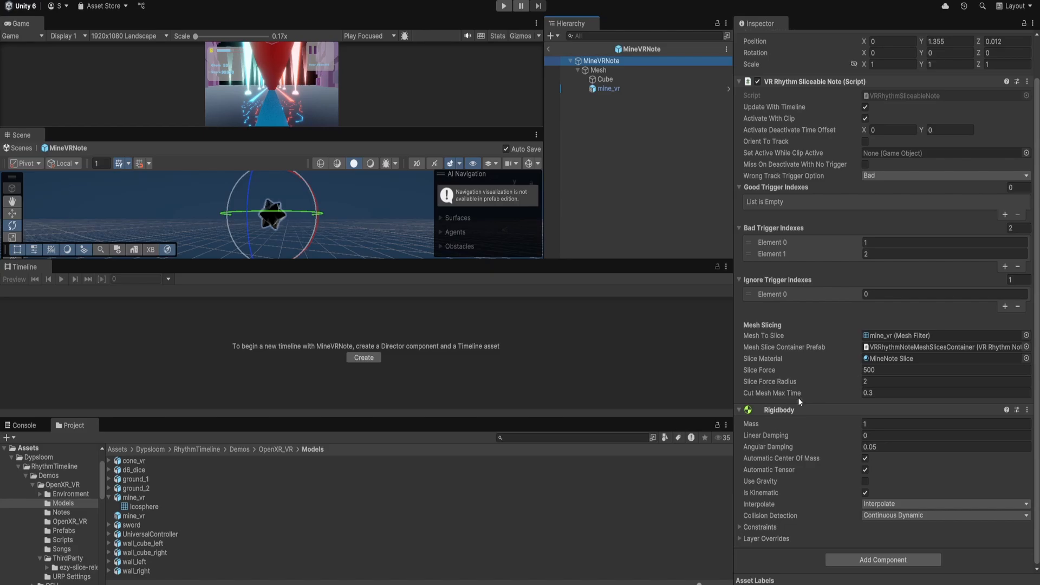
scroll(784, 179, up, 2)
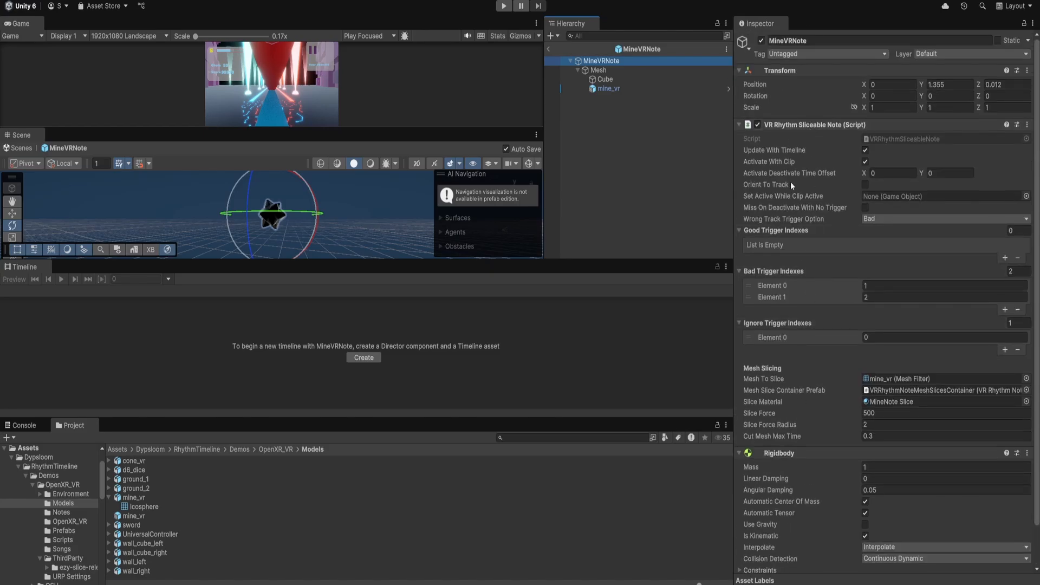
scroll(836, 304, down, 2)
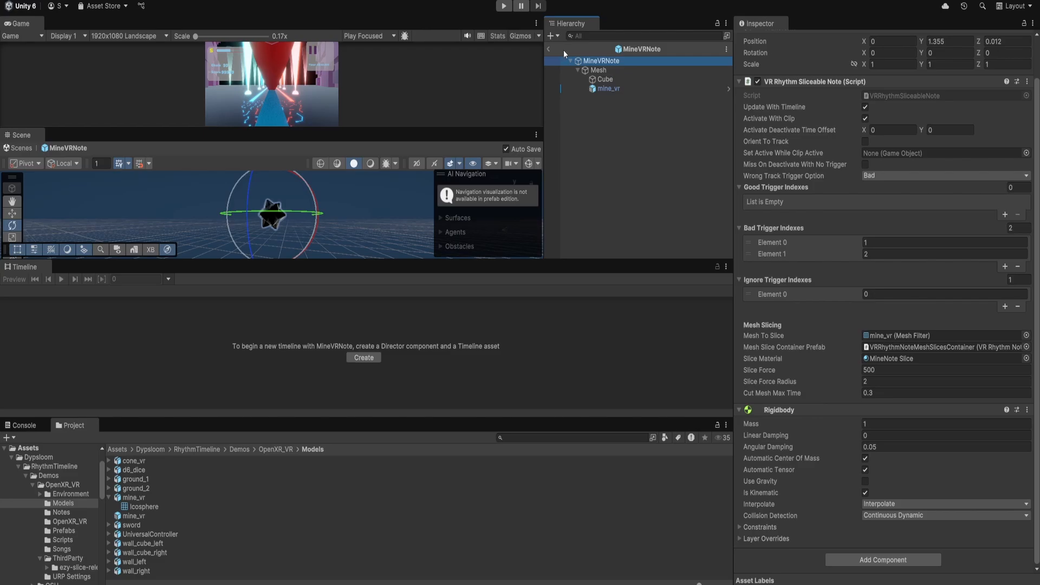
scroll(786, 144, up, 2)
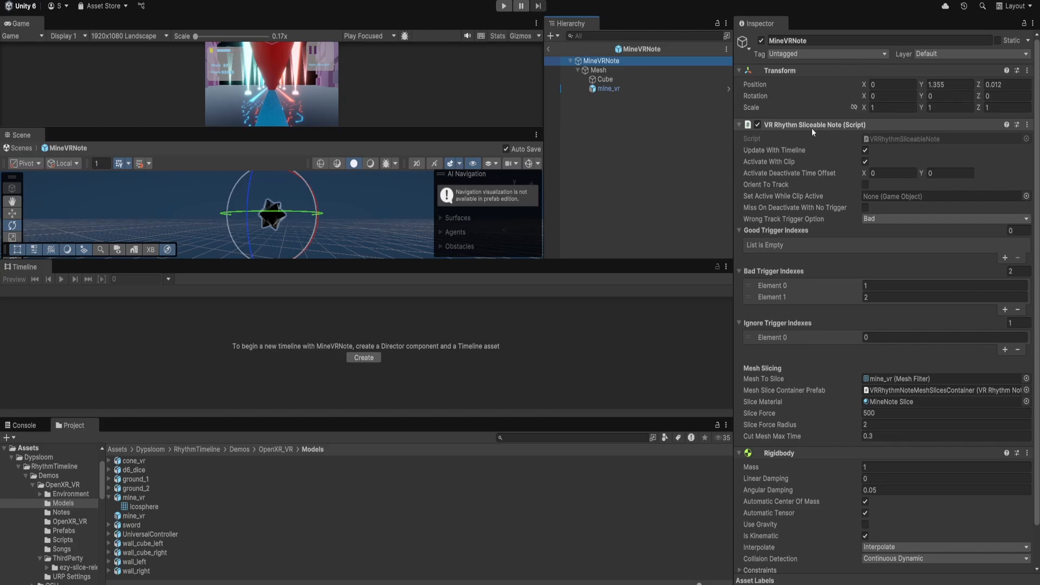
Exit the prefab, expand the XR Origin and select the Left Sword to check its slice trigger index.
click(549, 49)
click(570, 55)
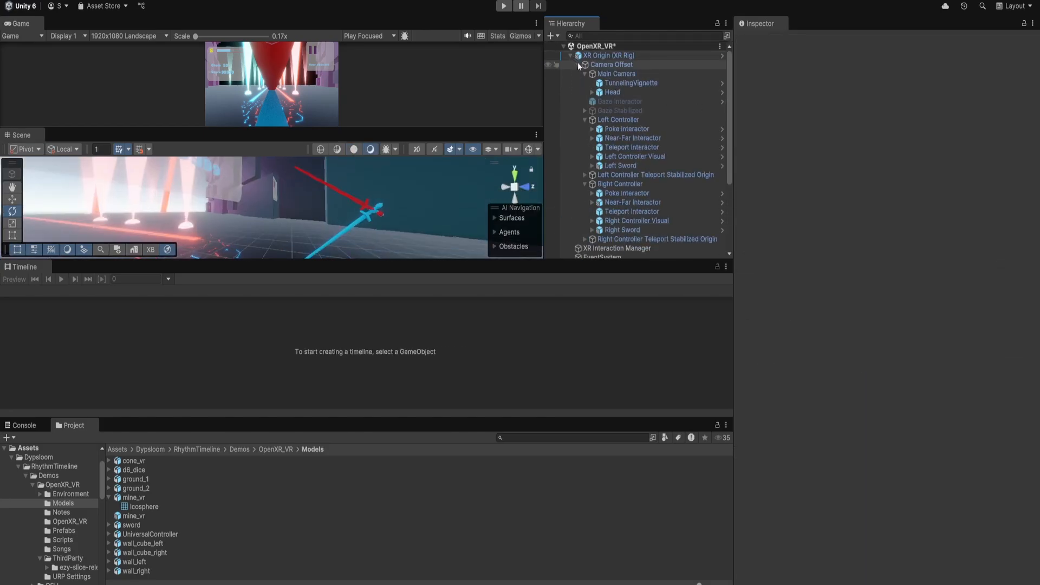
click(637, 164)
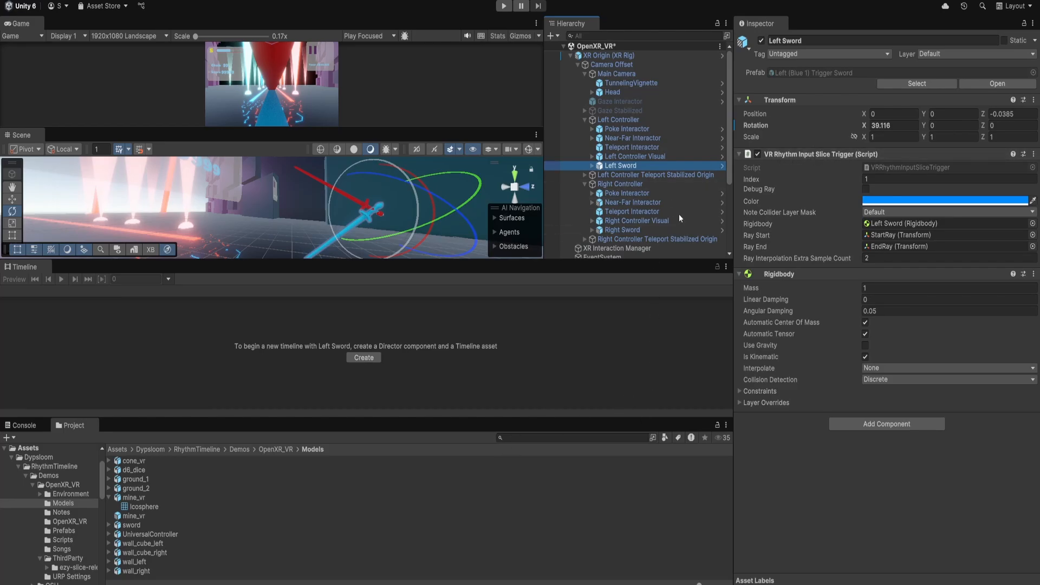
scroll(678, 214, down, 3)
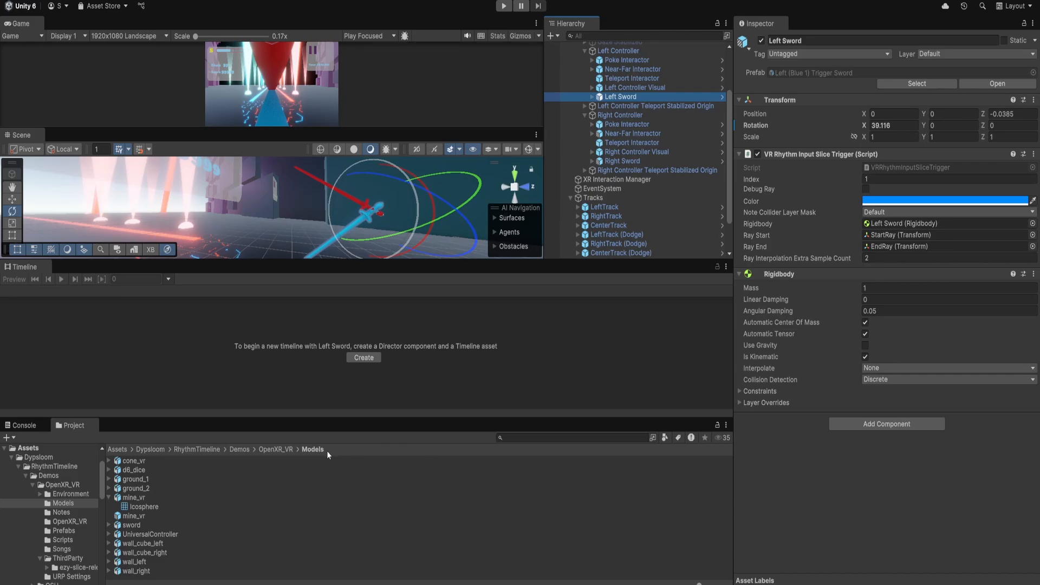
Search the project for "dodg", open the DodgeBlockVRNote prefab and expand its good, bad and ignore trigger index lists.
click(557, 439)
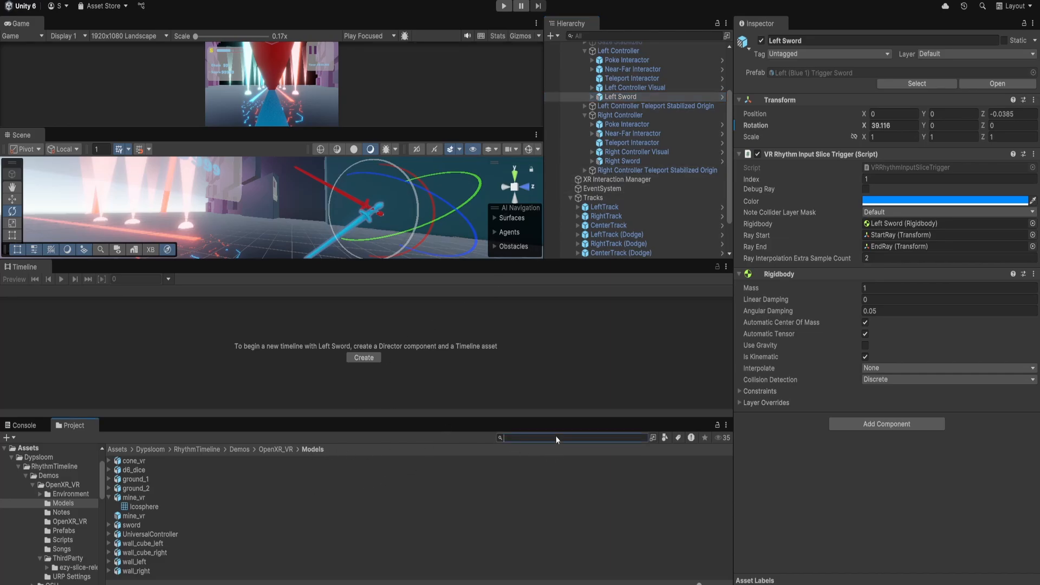
text(d)
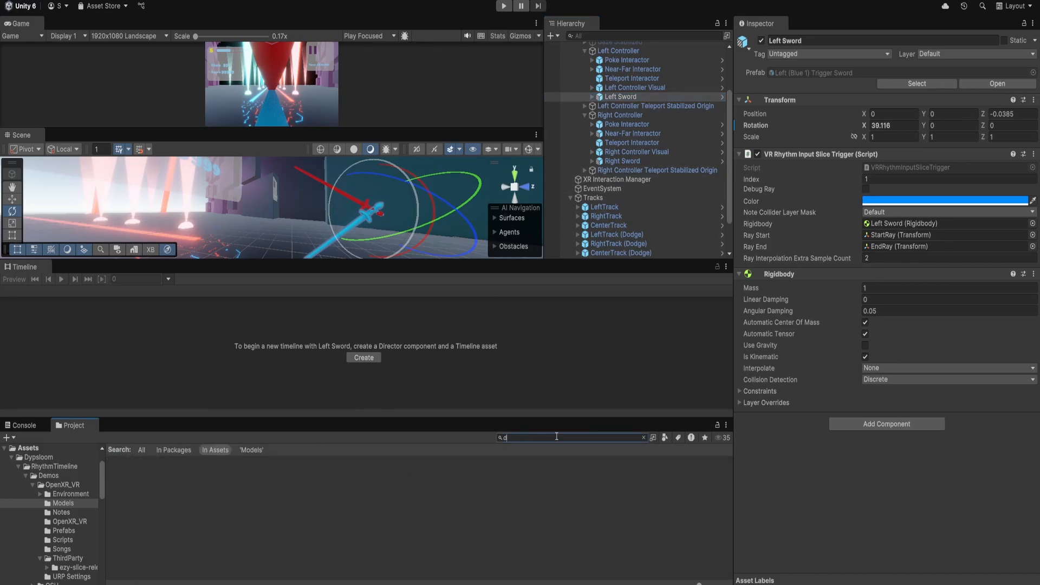
text(odg)
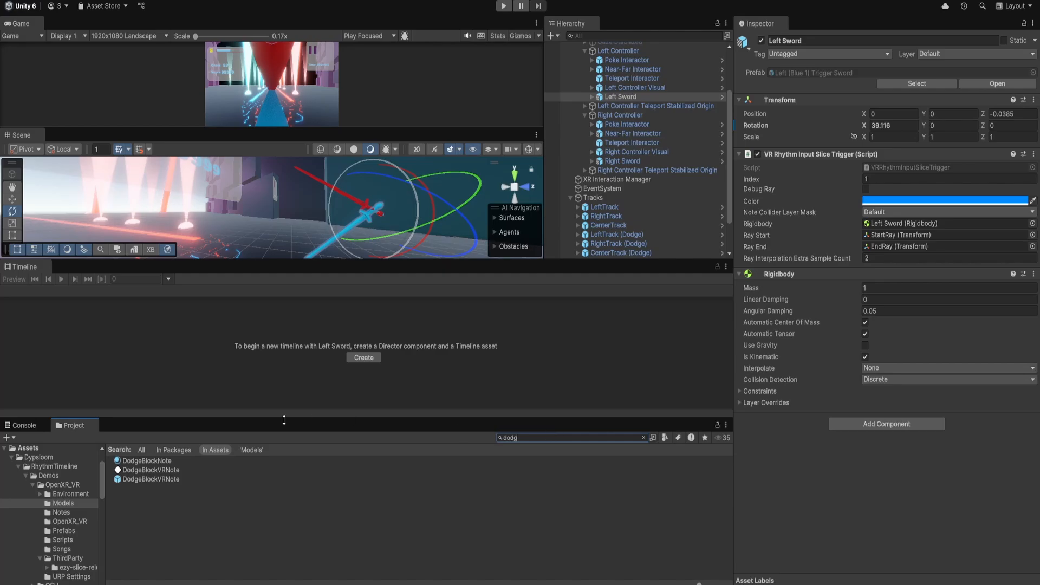
double_click(179, 480)
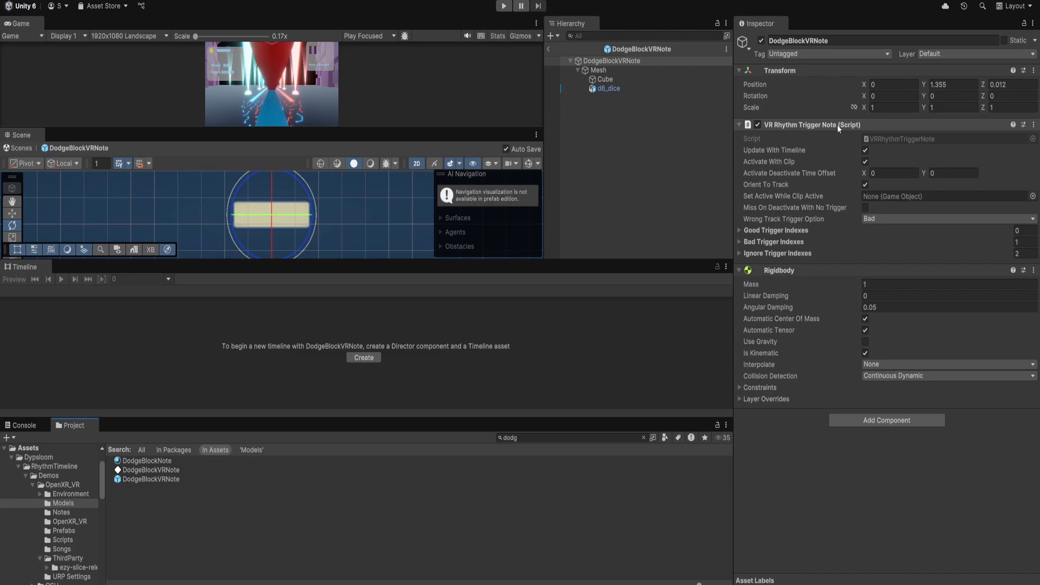
click(790, 232)
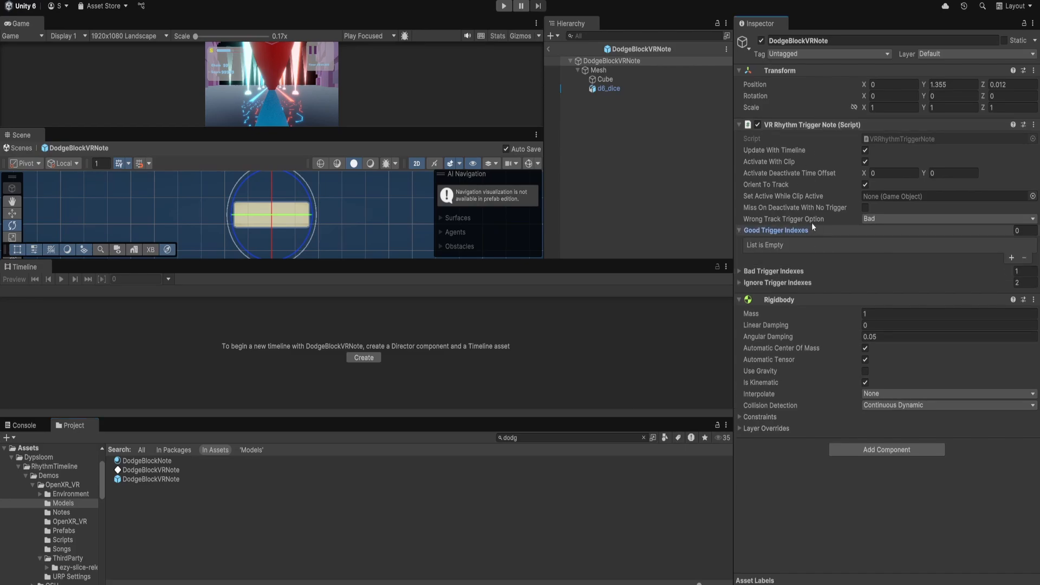
click(784, 271)
click(781, 312)
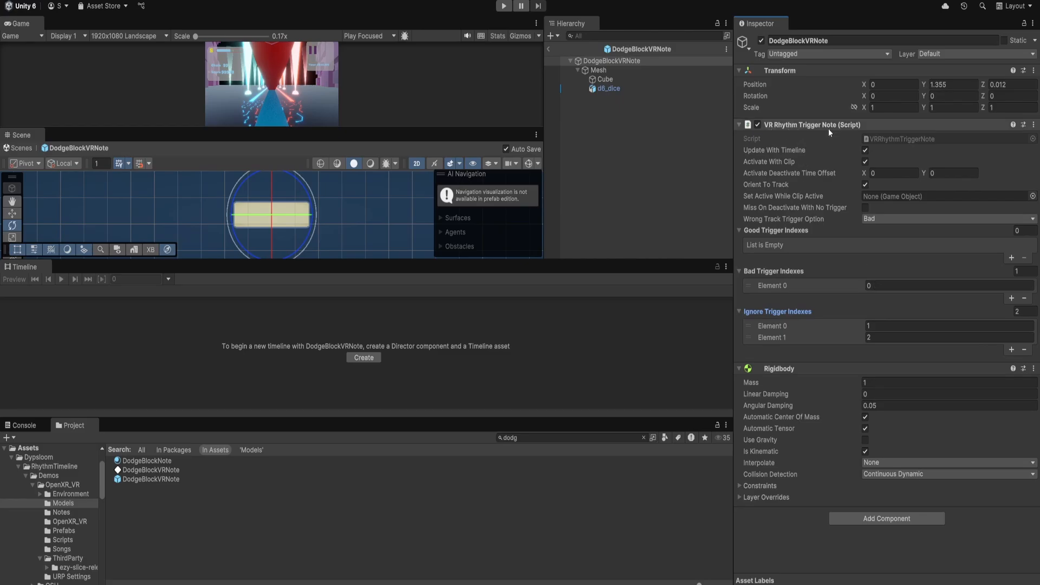
Return to the scene, select the Head collider trigger to check its index, and collapse the XR Origin.
click(548, 50)
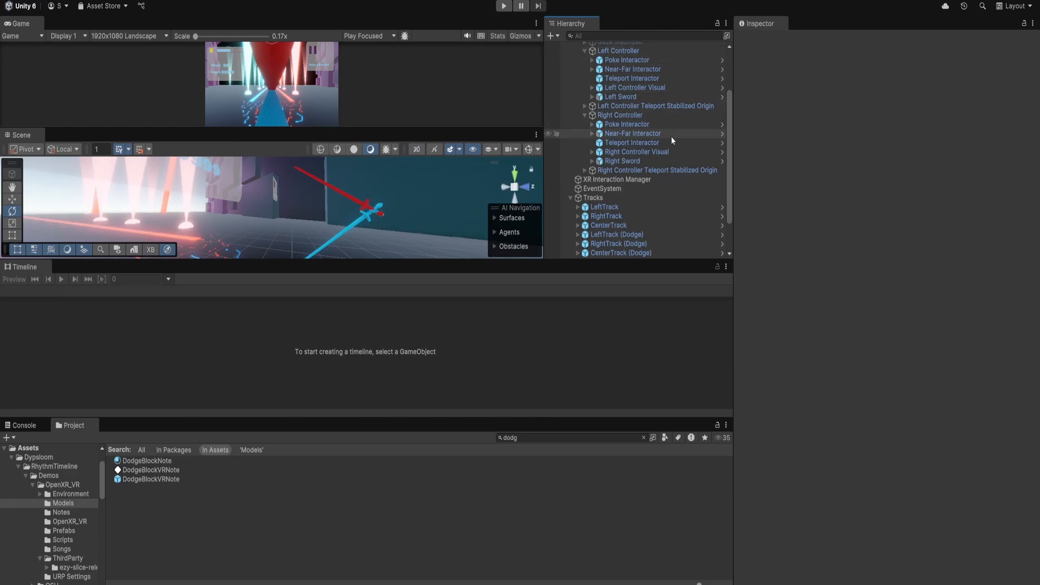
scroll(671, 136, up, 3)
click(612, 92)
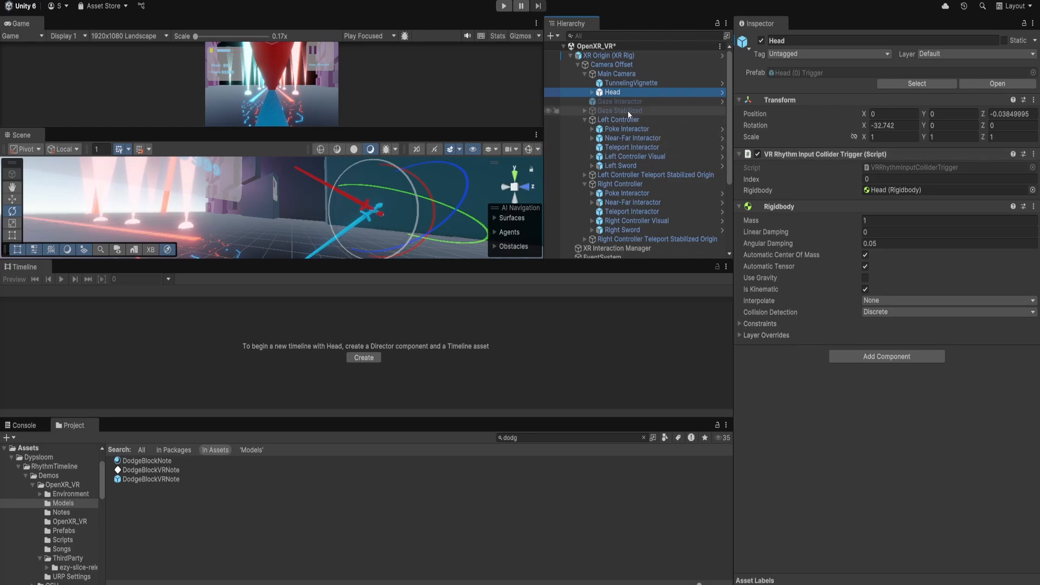
click(571, 56)
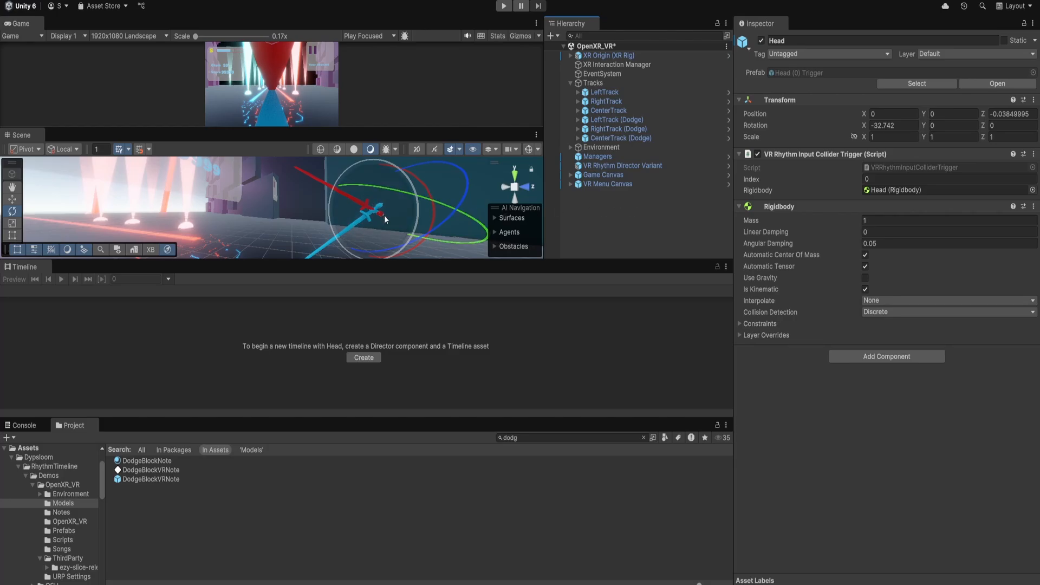
Select the VR Rhythm Director Variant to open its rhythm timeline, and enlarge the Timeline panel to show all tracks.
scroll(385, 214, down, 3)
alt+drag(385, 215, 336, 213)
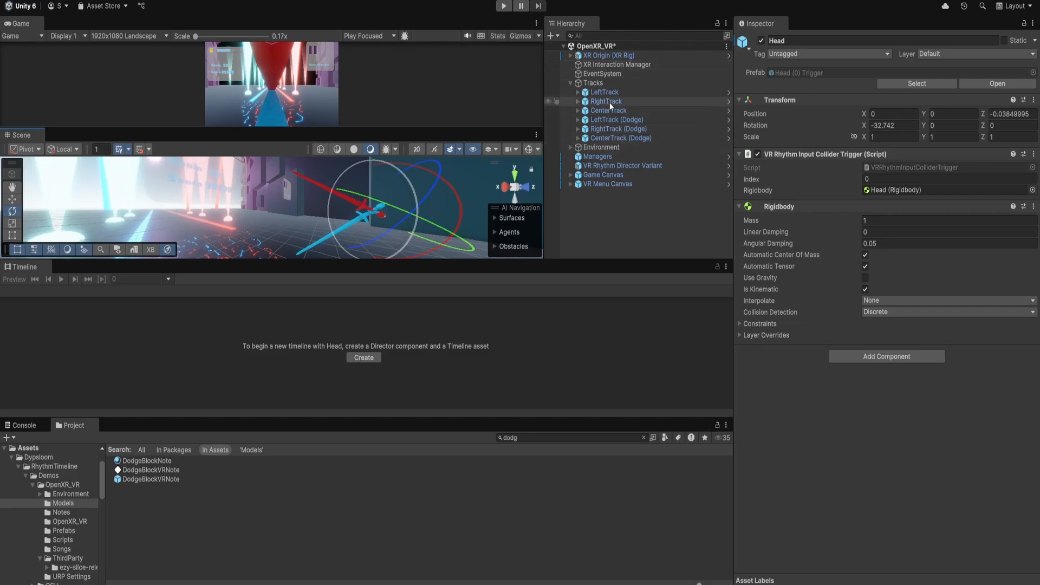
click(628, 168)
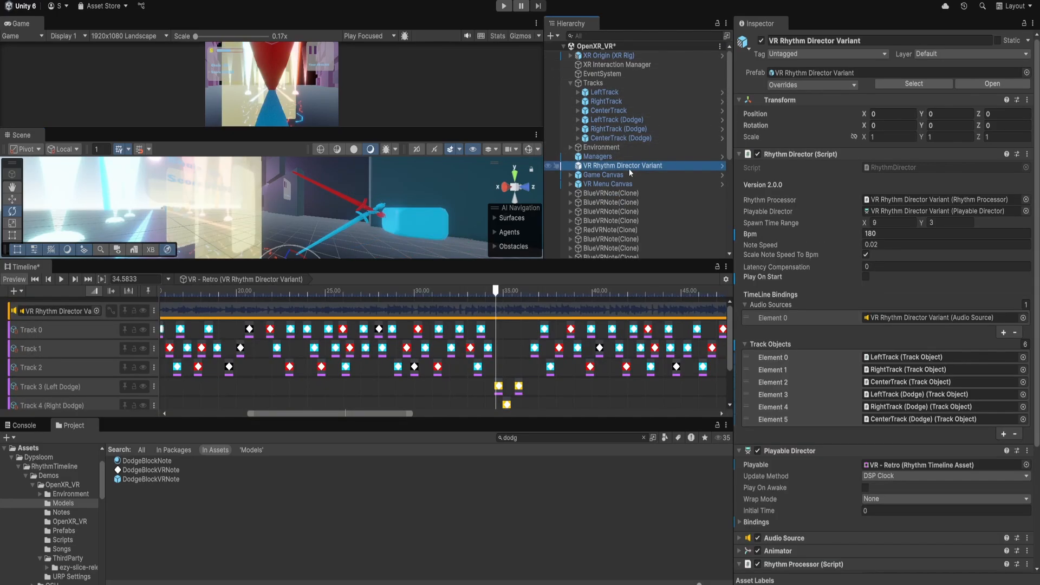
drag(417, 261, 407, 150)
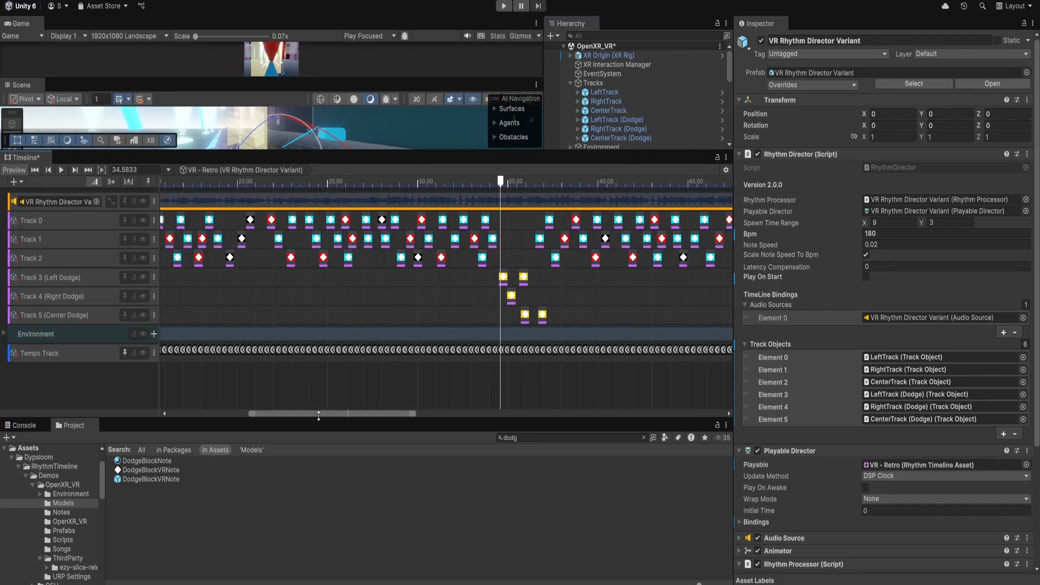
drag(319, 414, 225, 414)
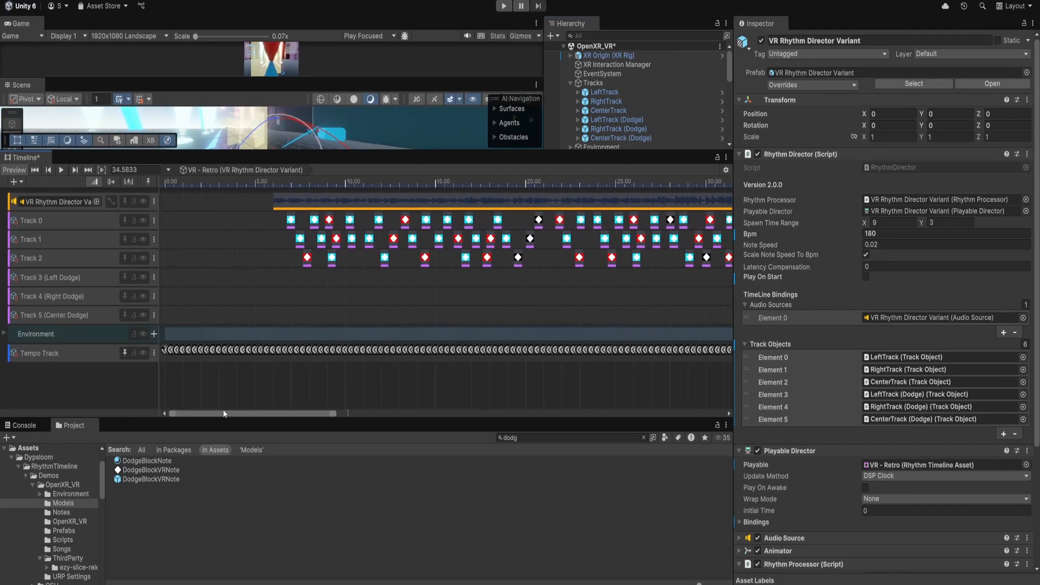
Expand the Environment track group and dock the Timeline window beside the Console and Project tabs.
click(4, 334)
scroll(316, 329, down, 1)
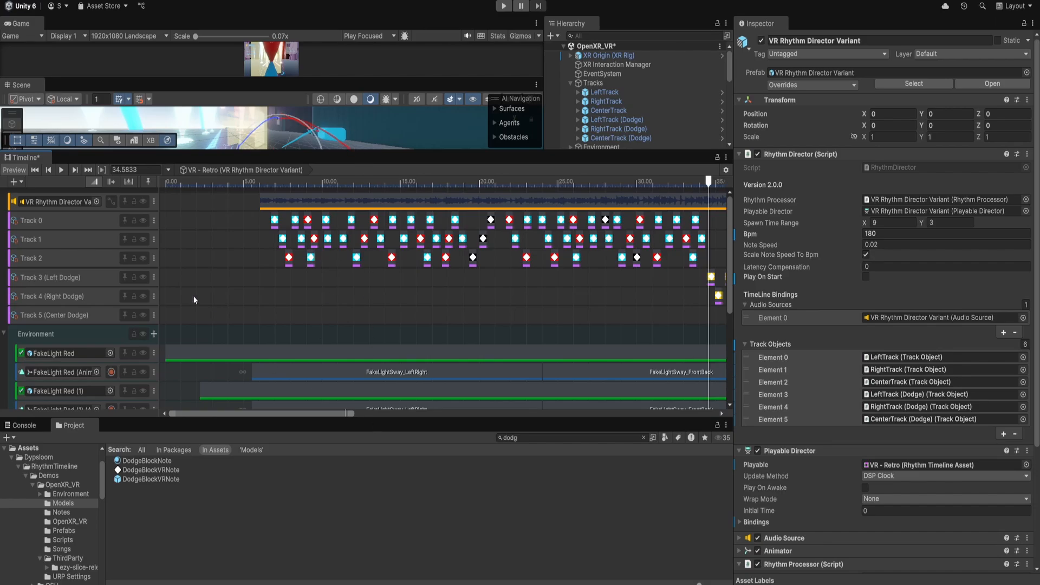
drag(32, 158, 175, 430)
drag(227, 286, 227, 369)
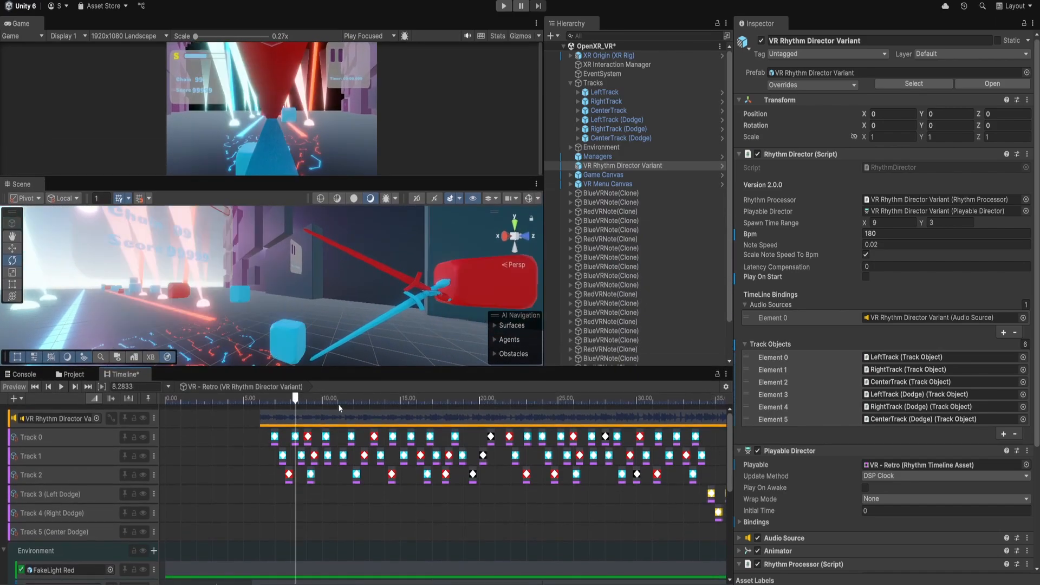
Rewind the timeline playhead to 0, zoom out over the tracks, and start the timeline preview playback.
drag(297, 399, 153, 406)
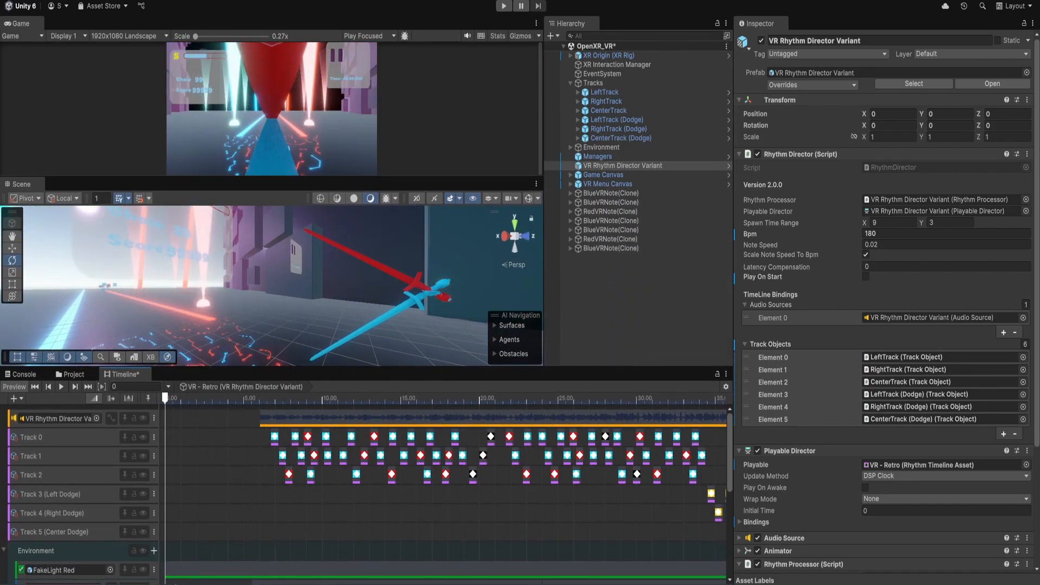
scroll(720, 446, down, 5)
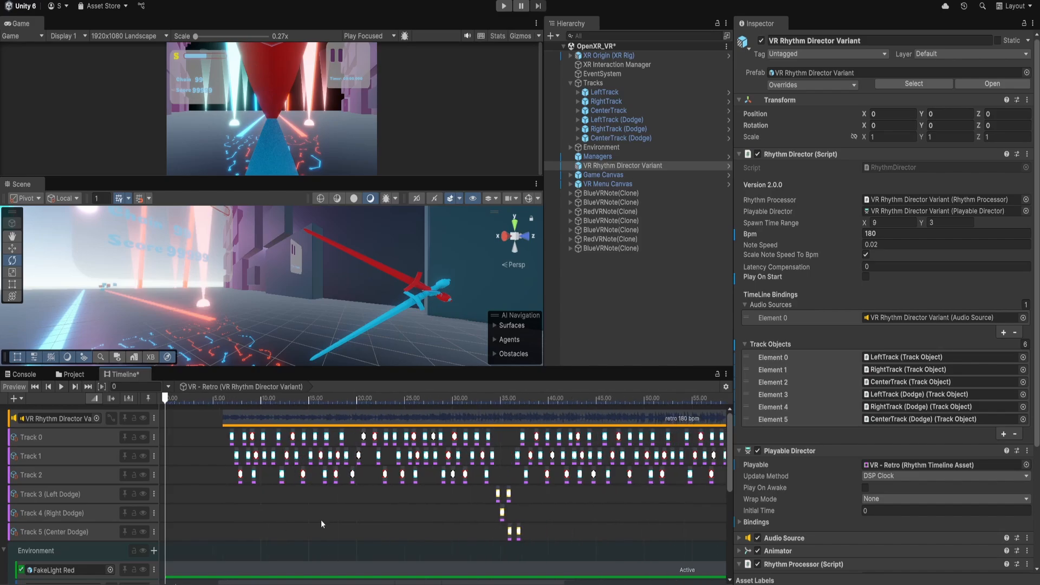
drag(729, 444, 729, 505)
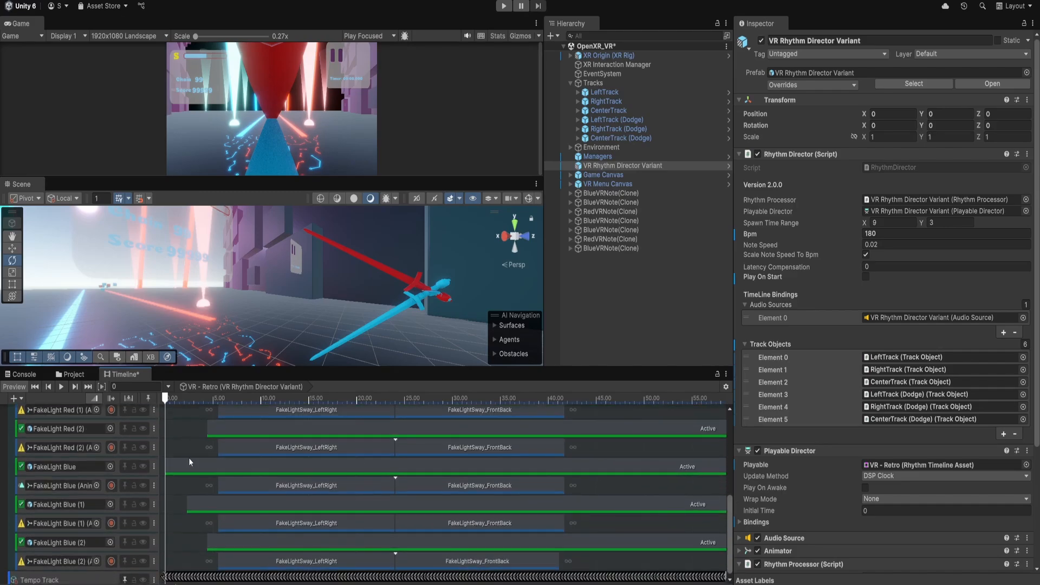
click(60, 386)
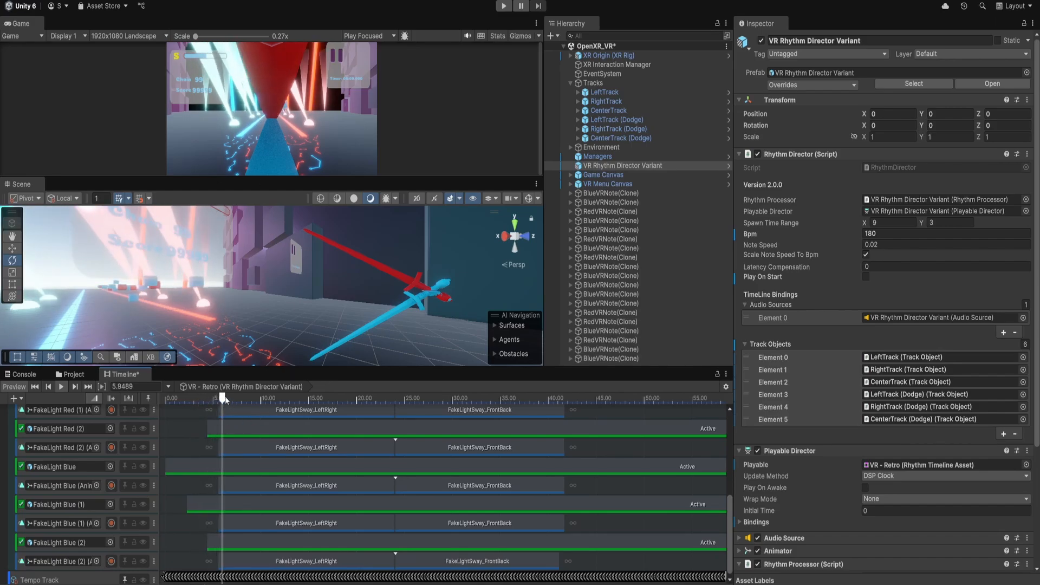
Scrub the playhead forward and scroll through the note and environment tracks while notes spawn in the scene.
drag(223, 399, 311, 400)
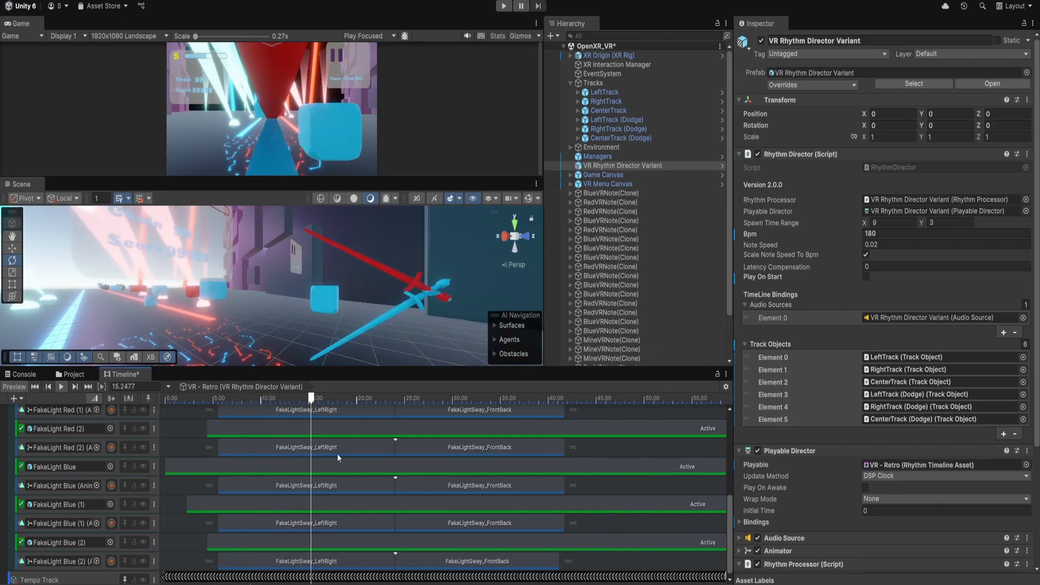
scroll(340, 455, up, 5)
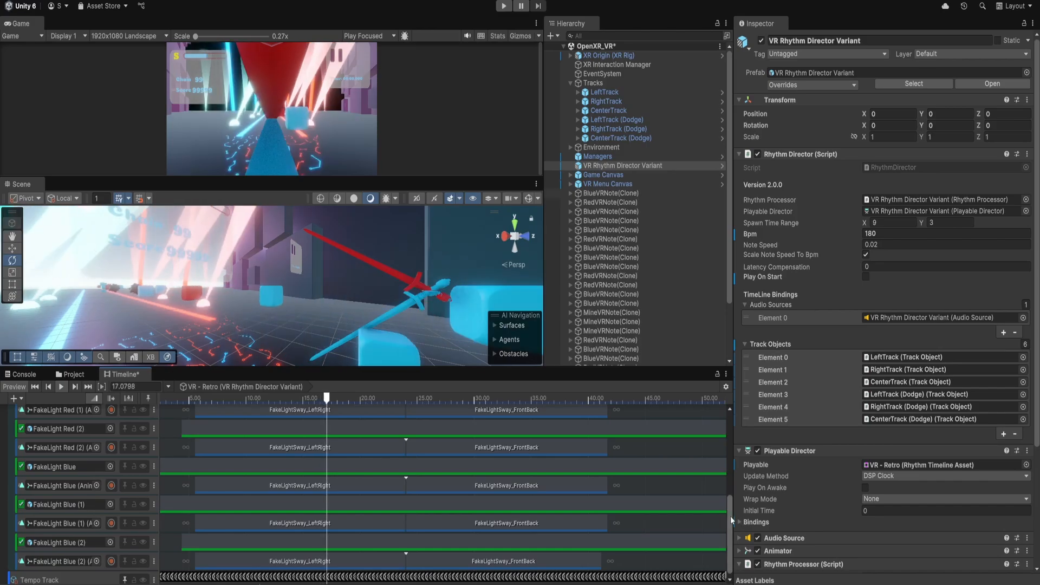
drag(730, 516, 726, 456)
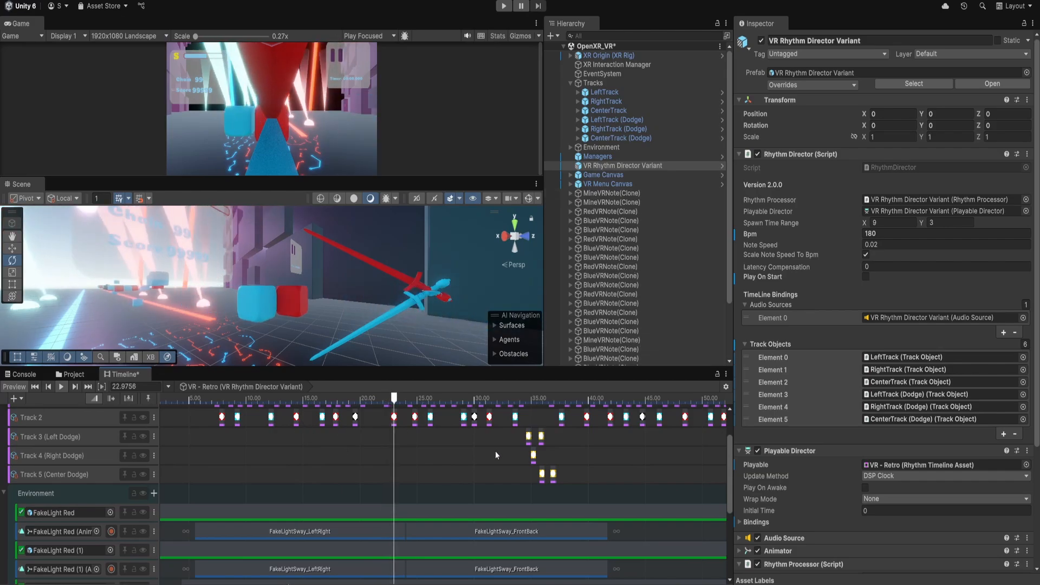
drag(727, 460, 729, 446)
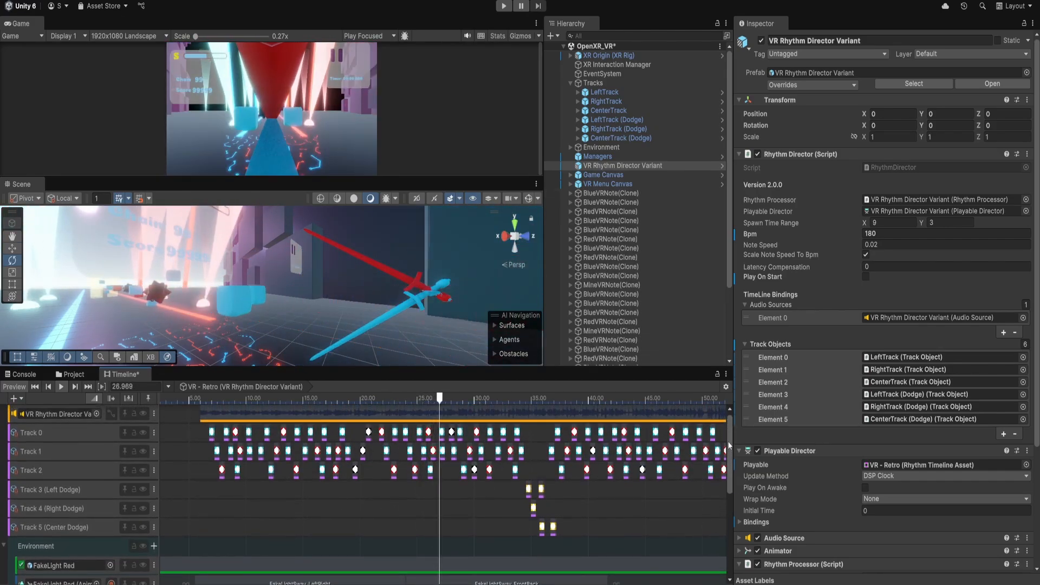